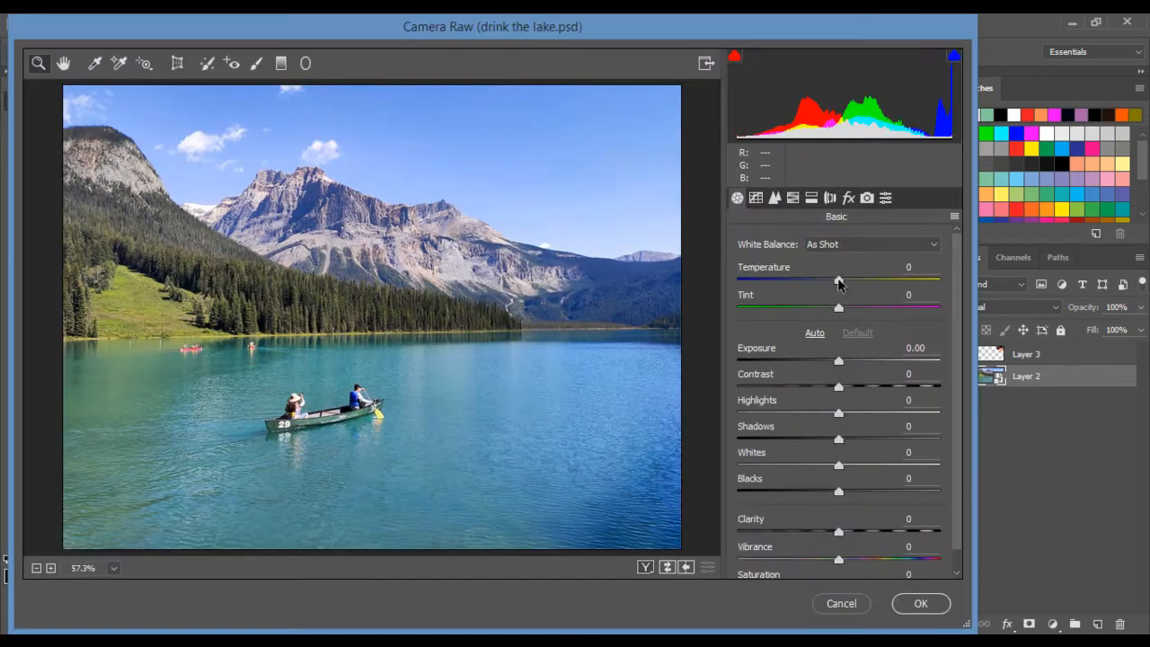
Step: Grade the lake photo in Camera Raw: temperature +12, tint -34, exposure -0.55, contrast +10, highlights -100, shadows -50, whites +38, blacks -10
left_click_drag(838, 281, 804, 314)
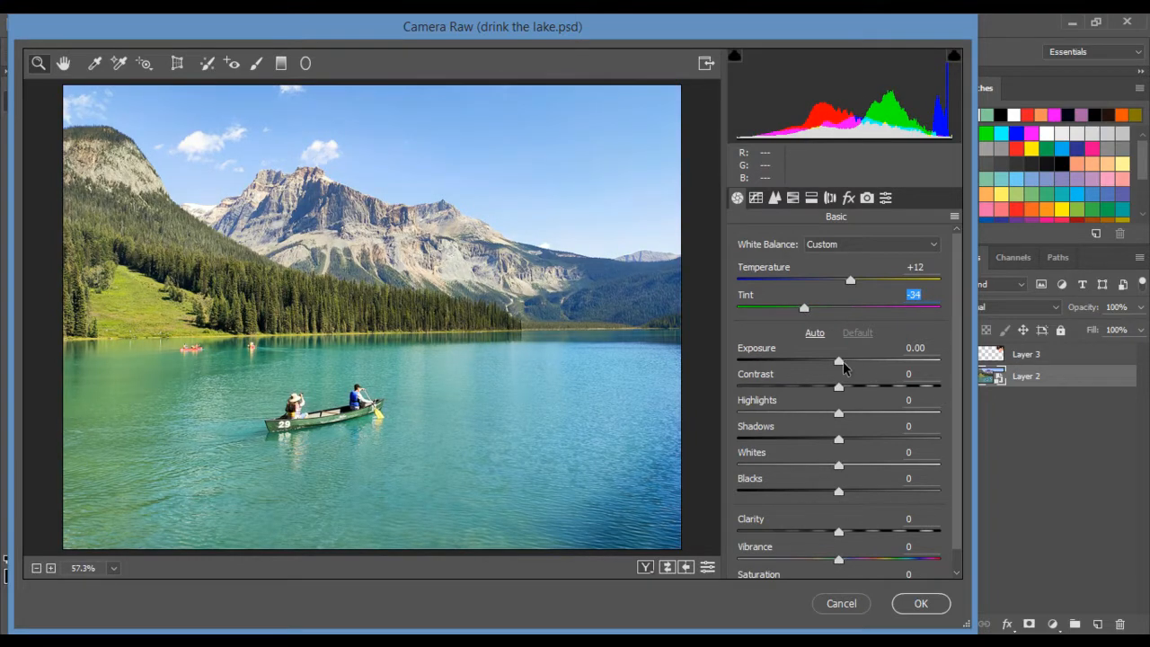
left_click_drag(841, 362, 858, 392)
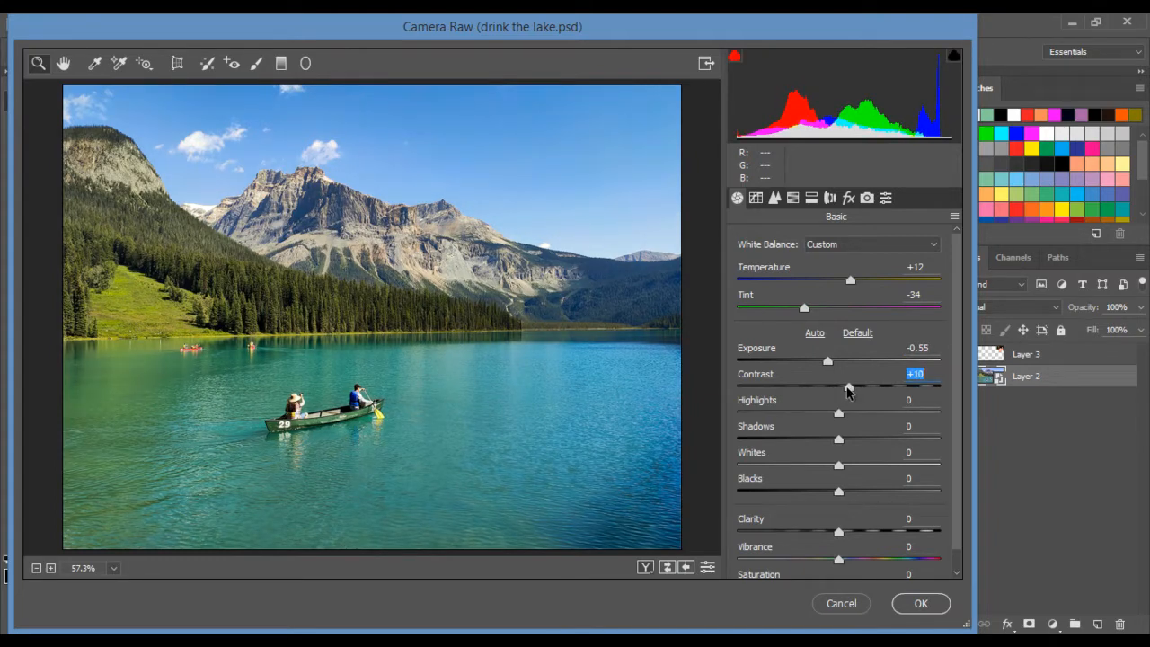
left_click_drag(847, 413, 701, 419)
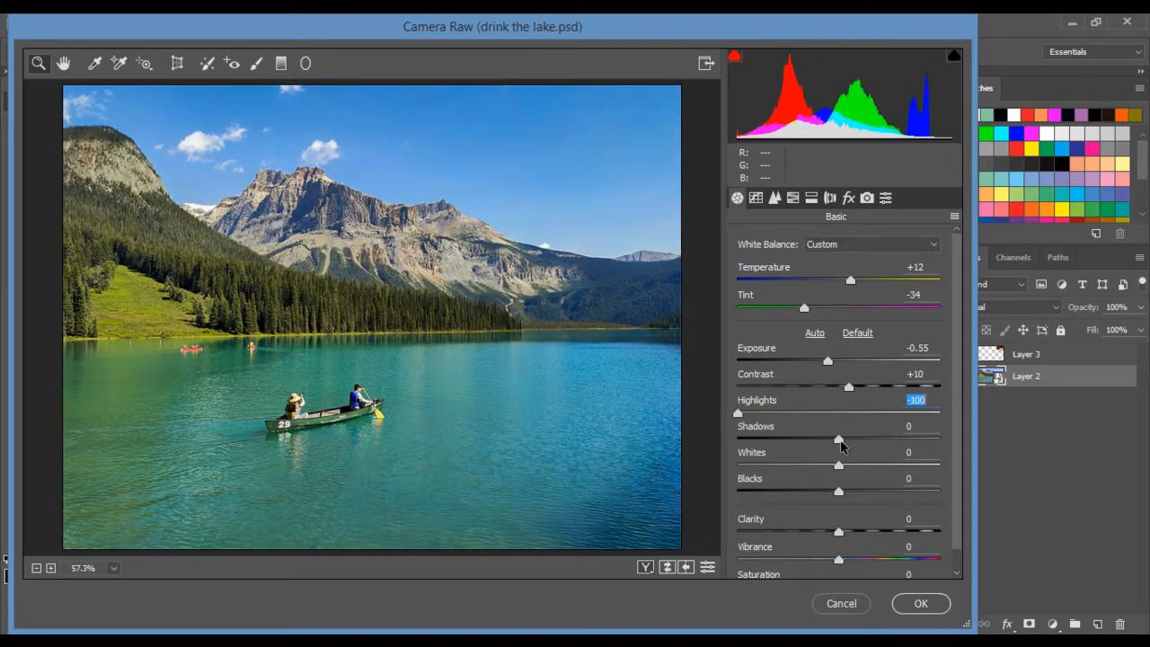
left_click_drag(838, 440, 824, 475)
scroll(960, 539, "down", 1)
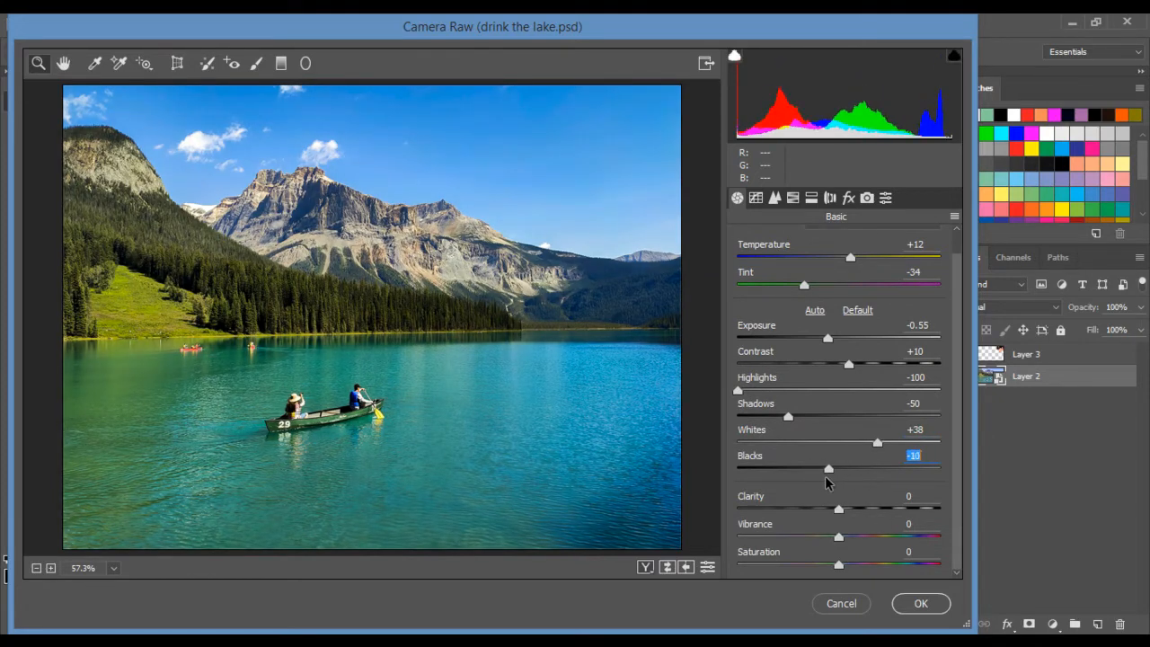
left_click(928, 606)
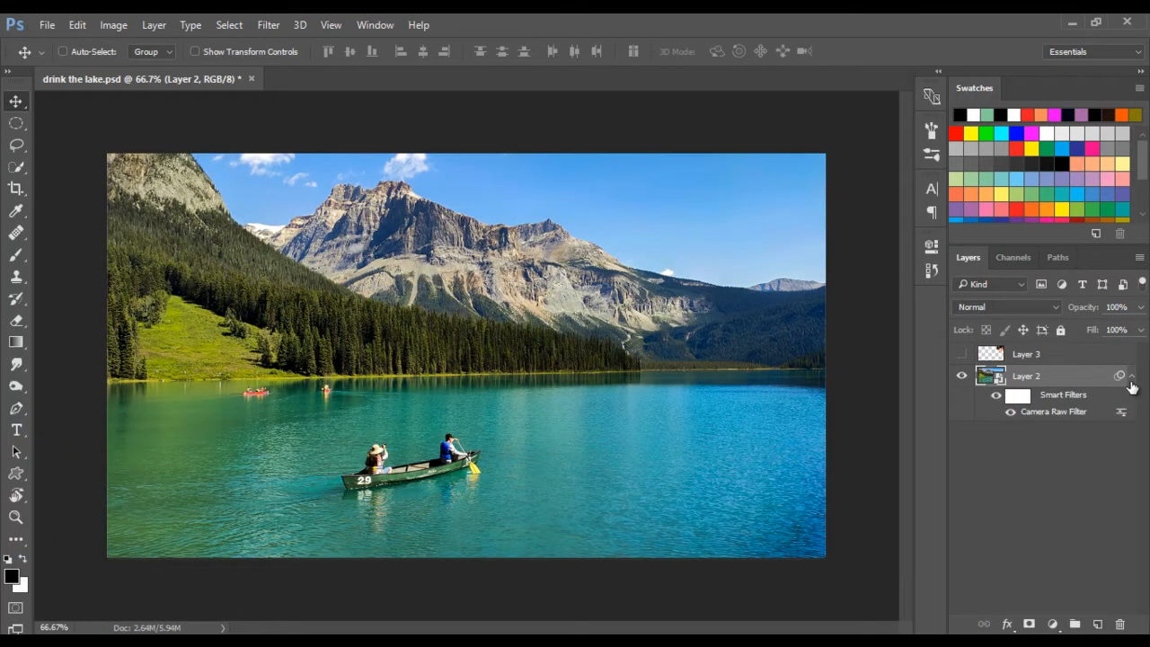
left_click(1131, 377)
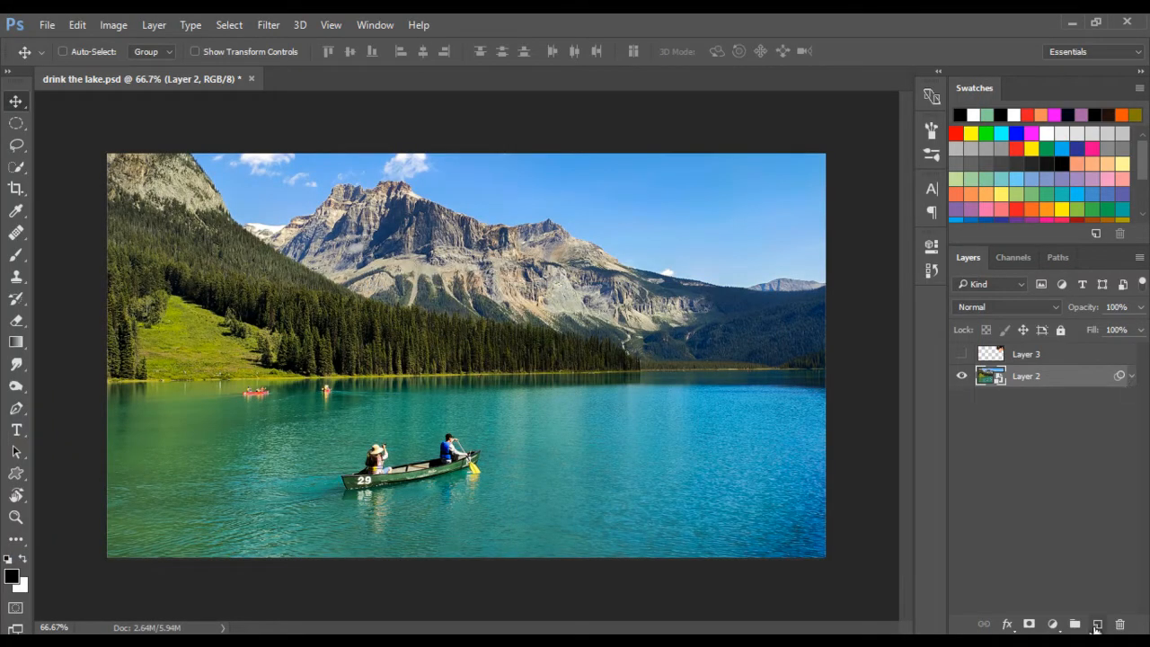
Step: Add a new layer directly above the lake photo and fill it with the white background color
left_click(1096, 625)
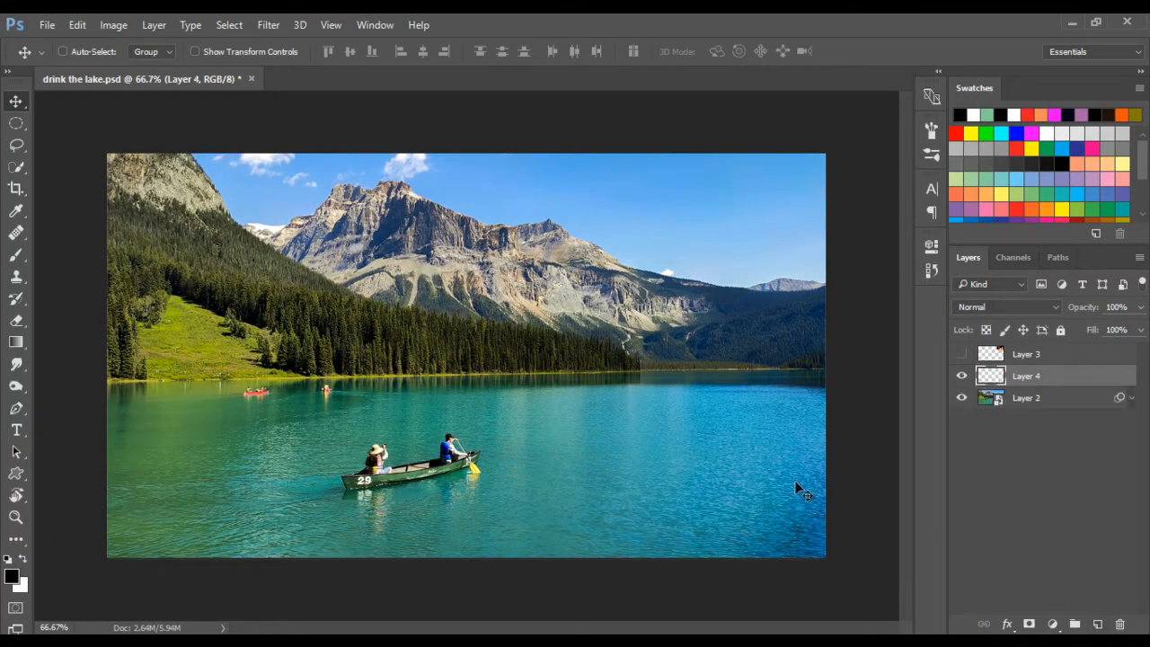
left_click(76, 25)
left_click(135, 246)
left_click(588, 184)
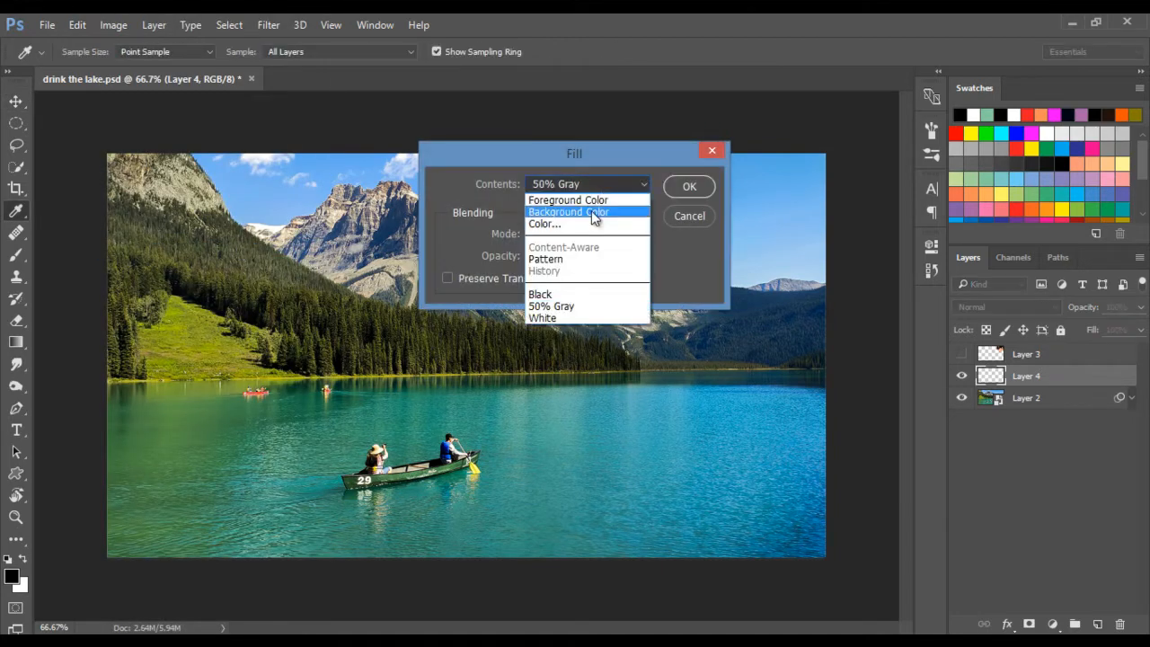
left_click(591, 214)
left_click(689, 186)
key("v")
Step: Render black-and-white Clouds on the new white layer
left_click(269, 25)
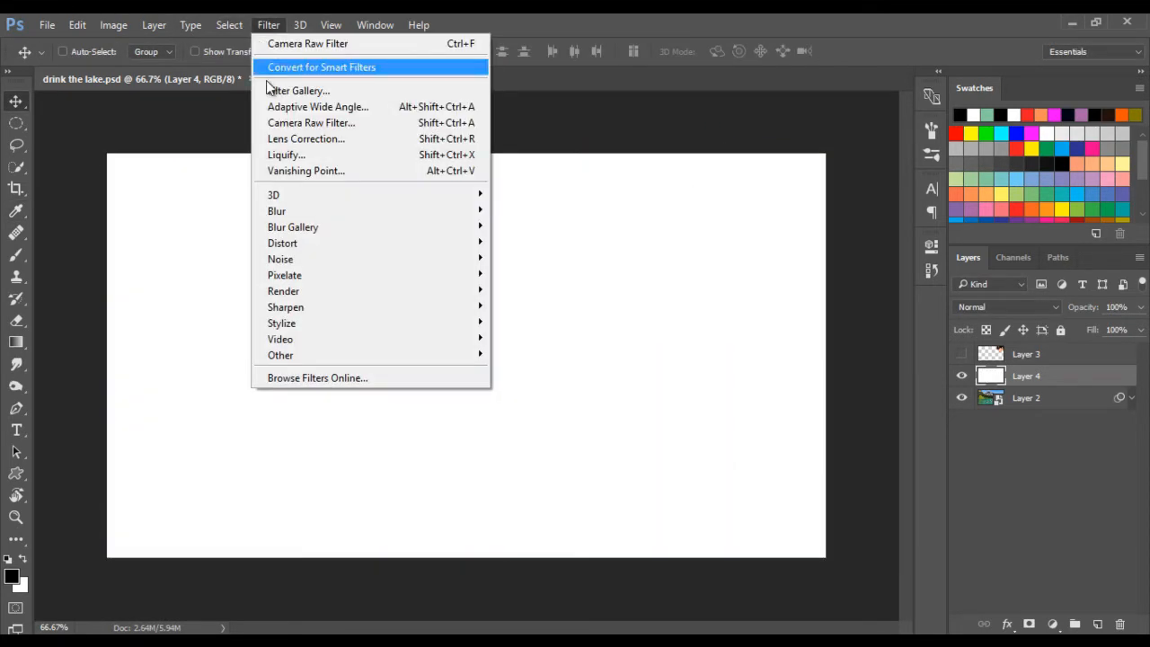
mouse_move(312, 289)
left_click(562, 343)
Step: Brighten the clouds layer with a Levels adjustment, setting the midtone input to 1.97
left_click(108, 25)
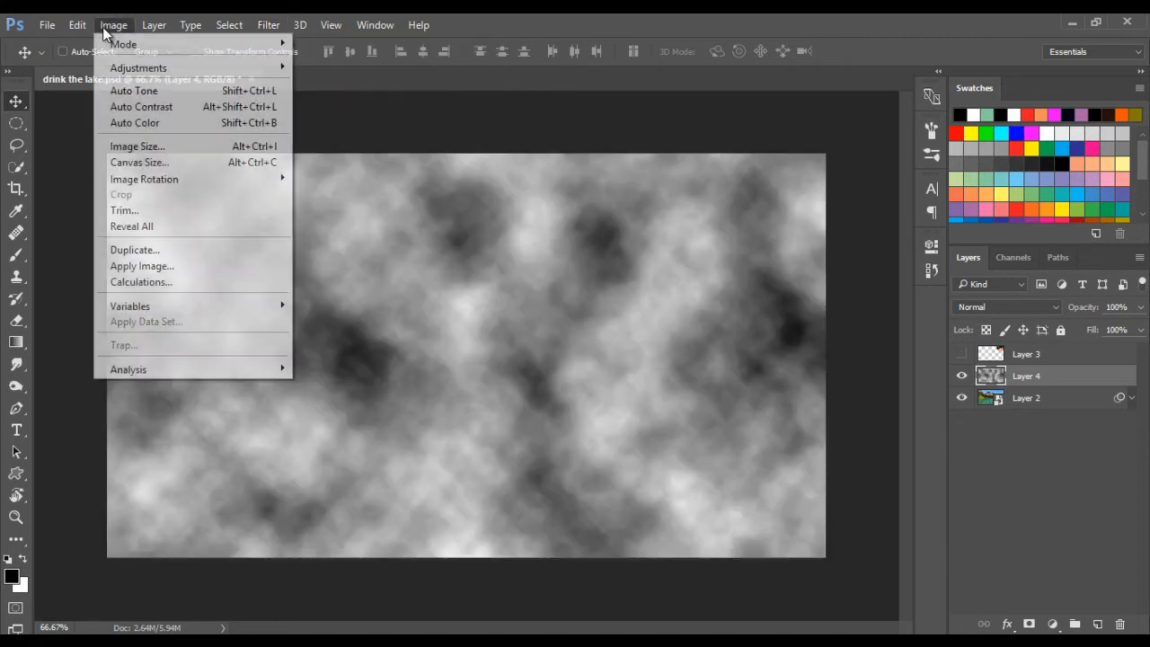
mouse_move(138, 67)
left_click(315, 85)
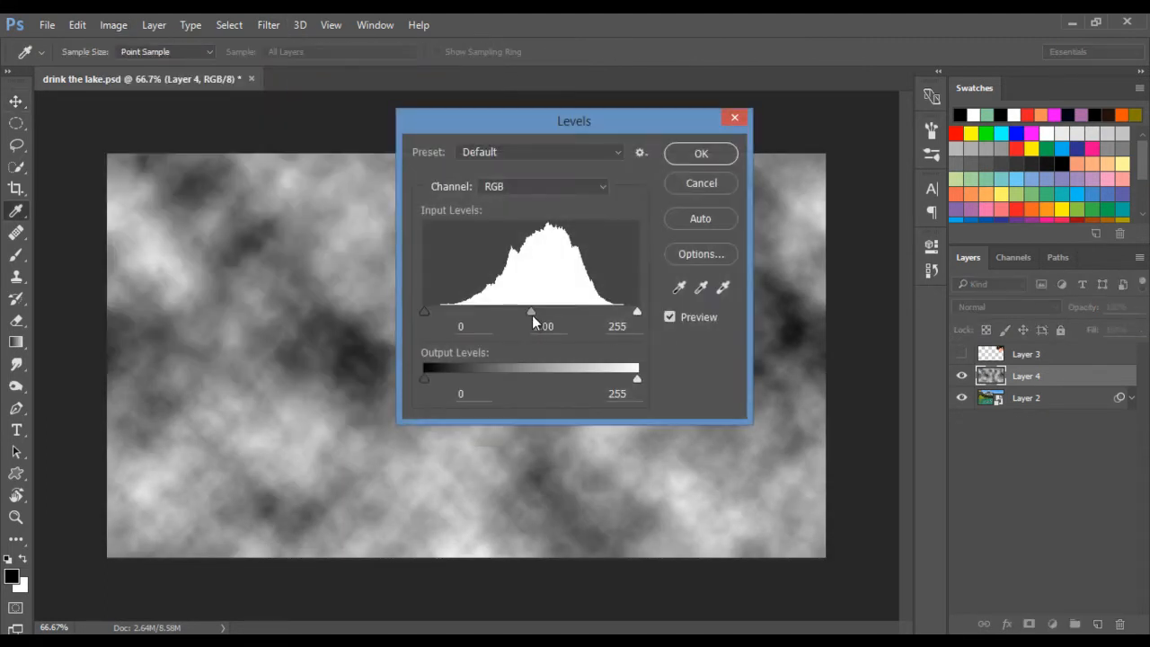
left_click_drag(531, 314, 479, 309)
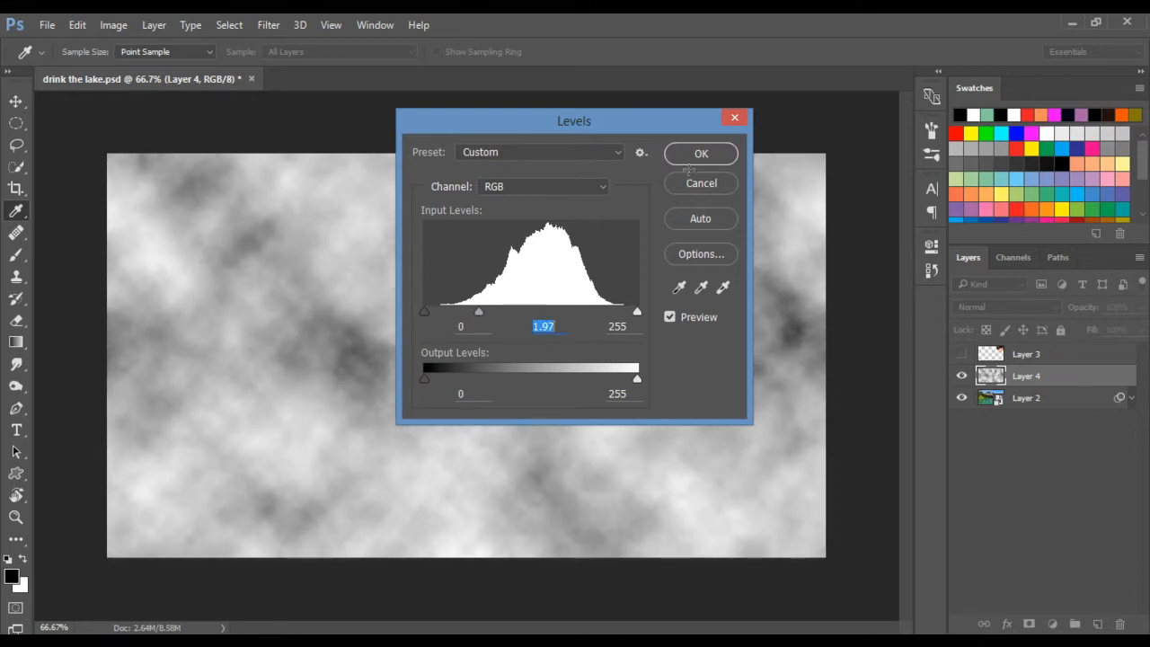
left_click(687, 159)
Step: Distort the clouds layer with the Twirl filter at an angle of 200°
left_click(268, 24)
mouse_move(476, 247)
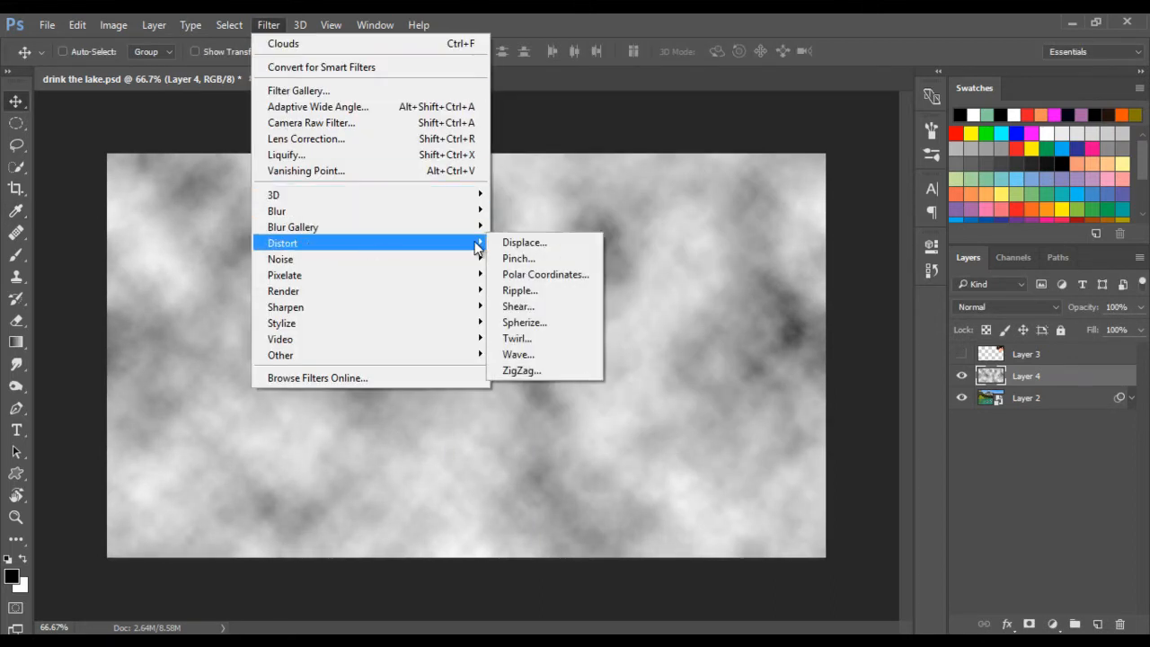
left_click(516, 337)
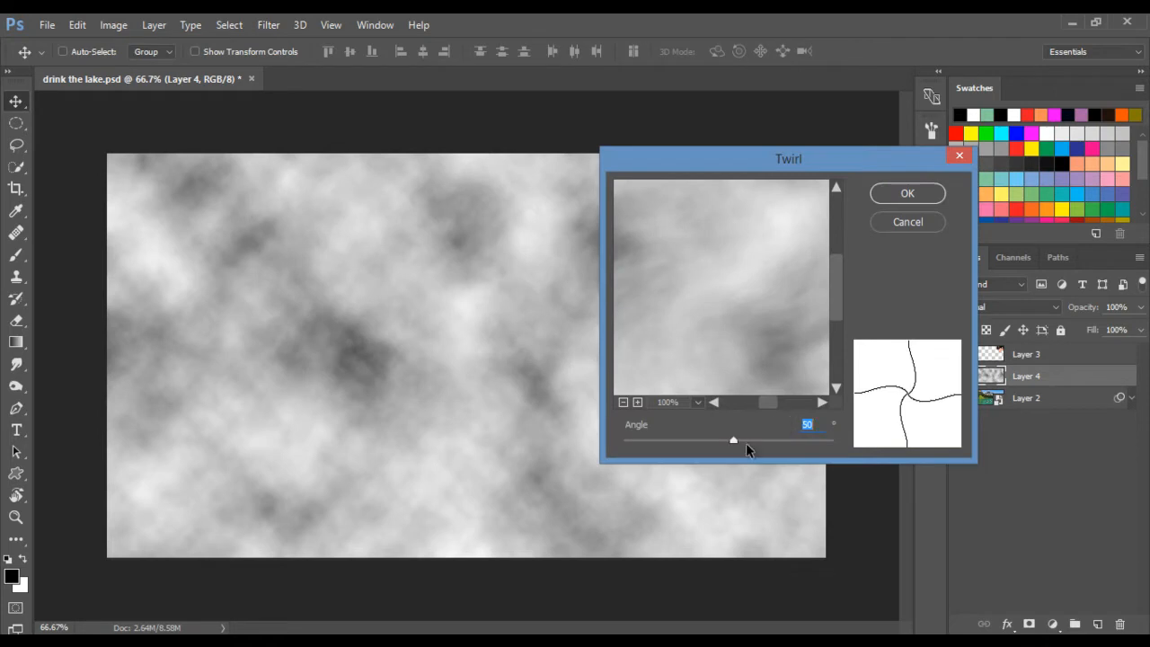
mouse_move(752, 441)
left_mouse_down()
mouse_move(743, 445)
mouse_move(752, 455)
left_mouse_up()
type("200")
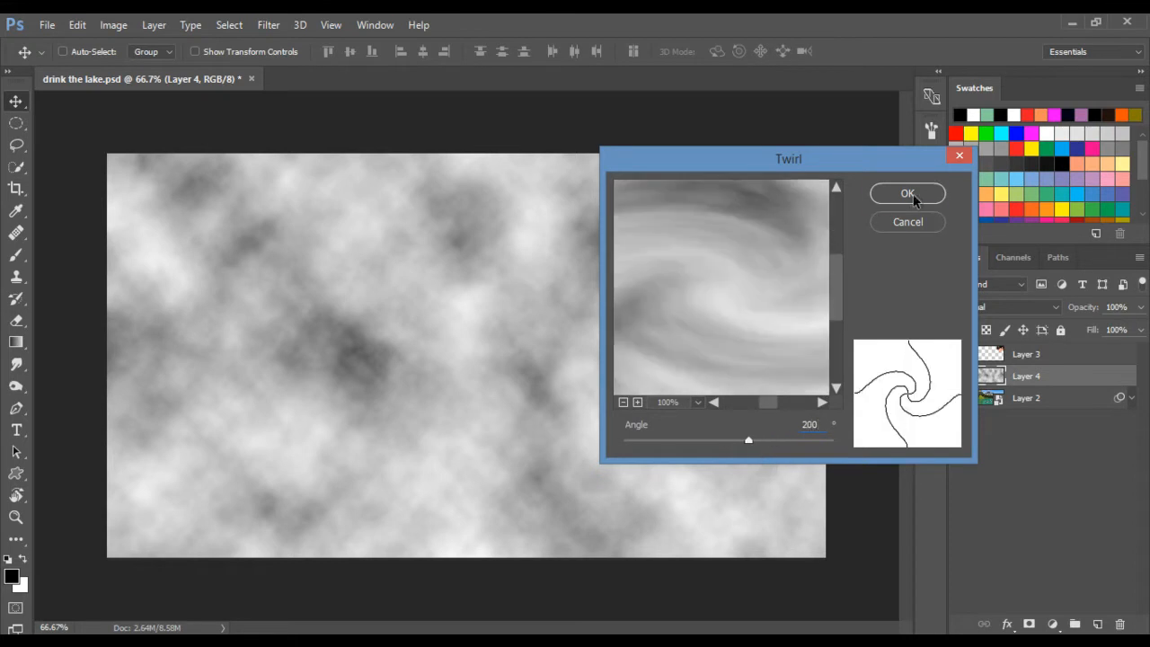
left_click(909, 194)
Step: Apply the ZigZag distortion to the swirled clouds with amount 85, ridges 10 and the Pond Ripples style
left_click(268, 24)
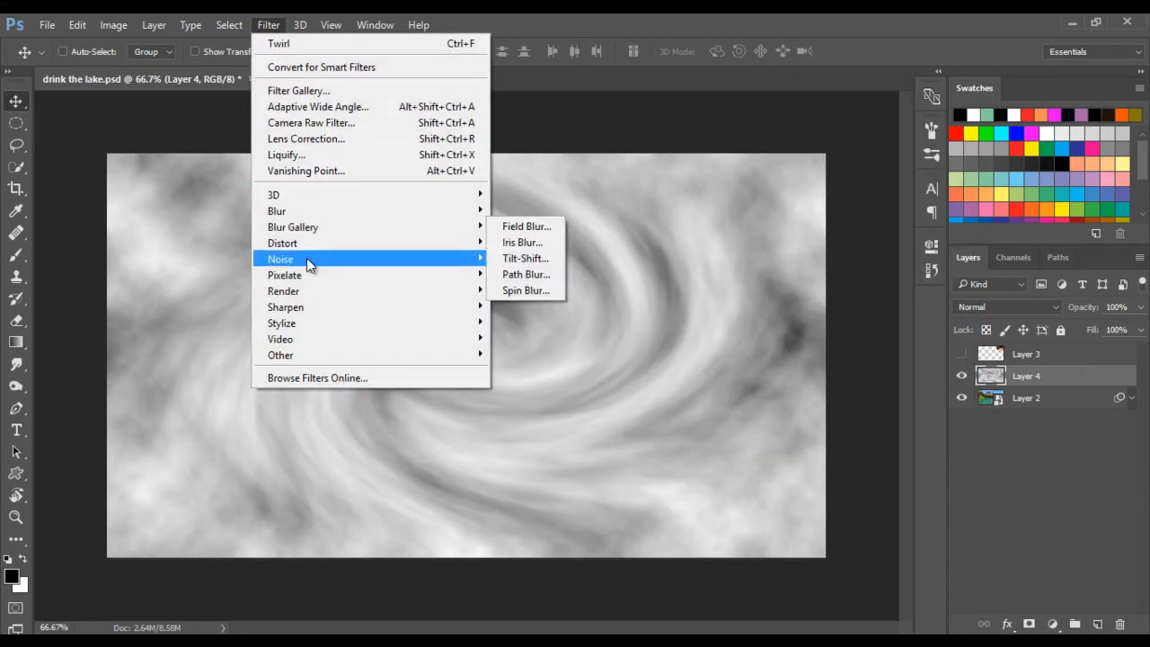
mouse_move(428, 244)
left_click(517, 368)
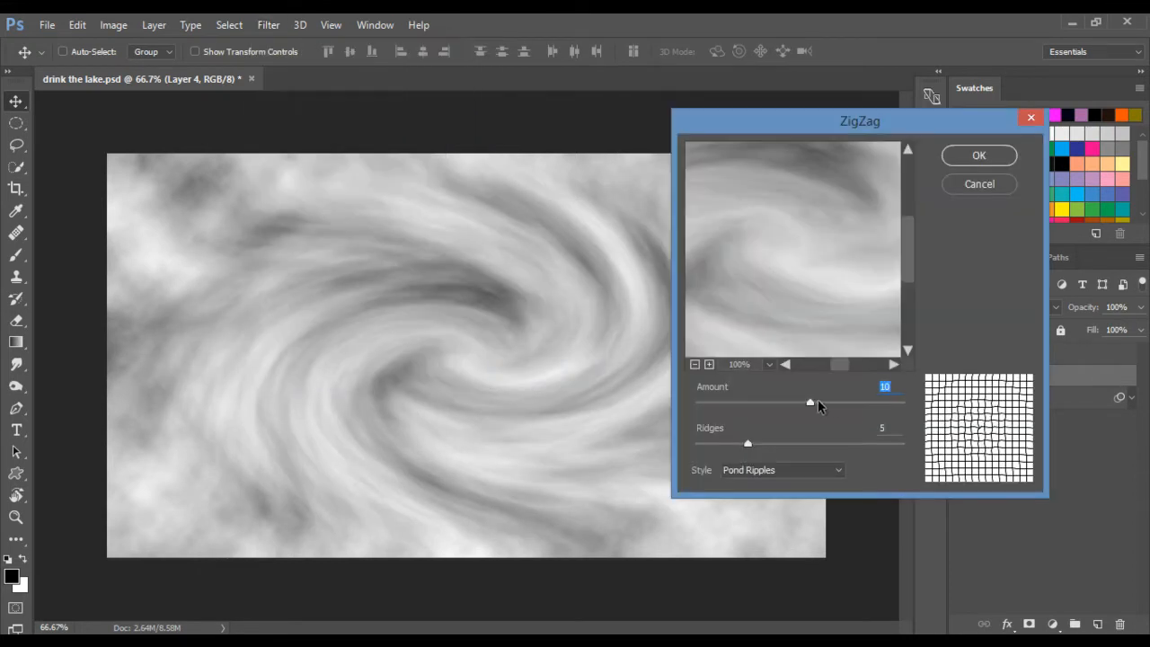
left_click_drag(817, 402, 883, 407)
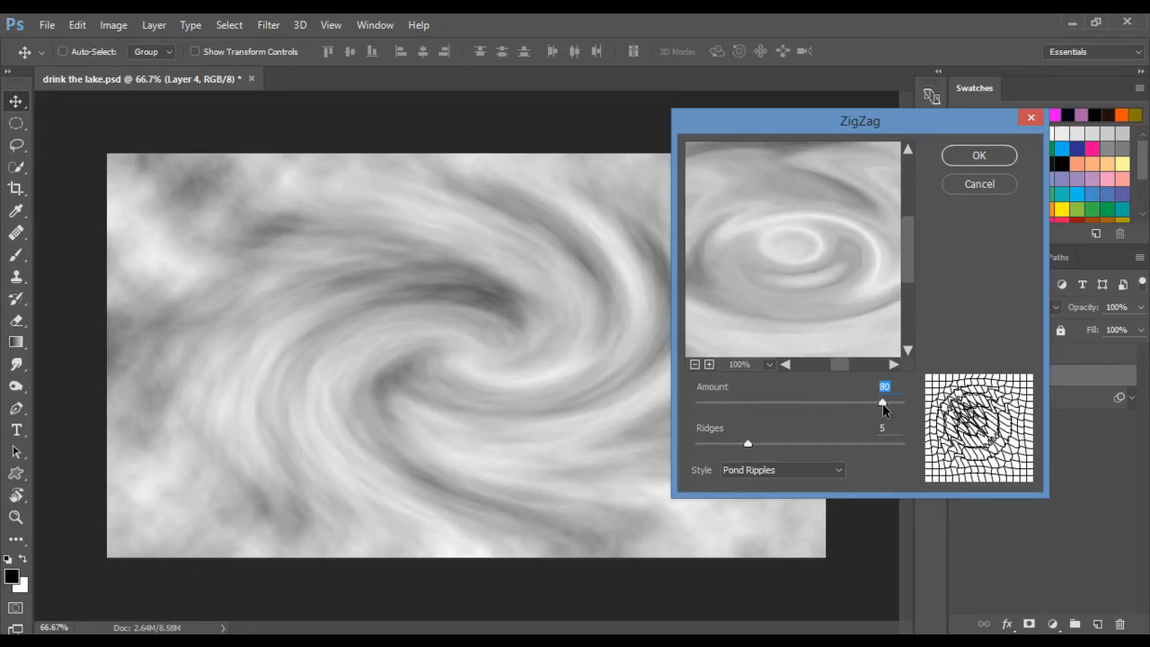
left_click_drag(747, 446, 800, 451)
left_click(694, 364)
left_click(694, 363)
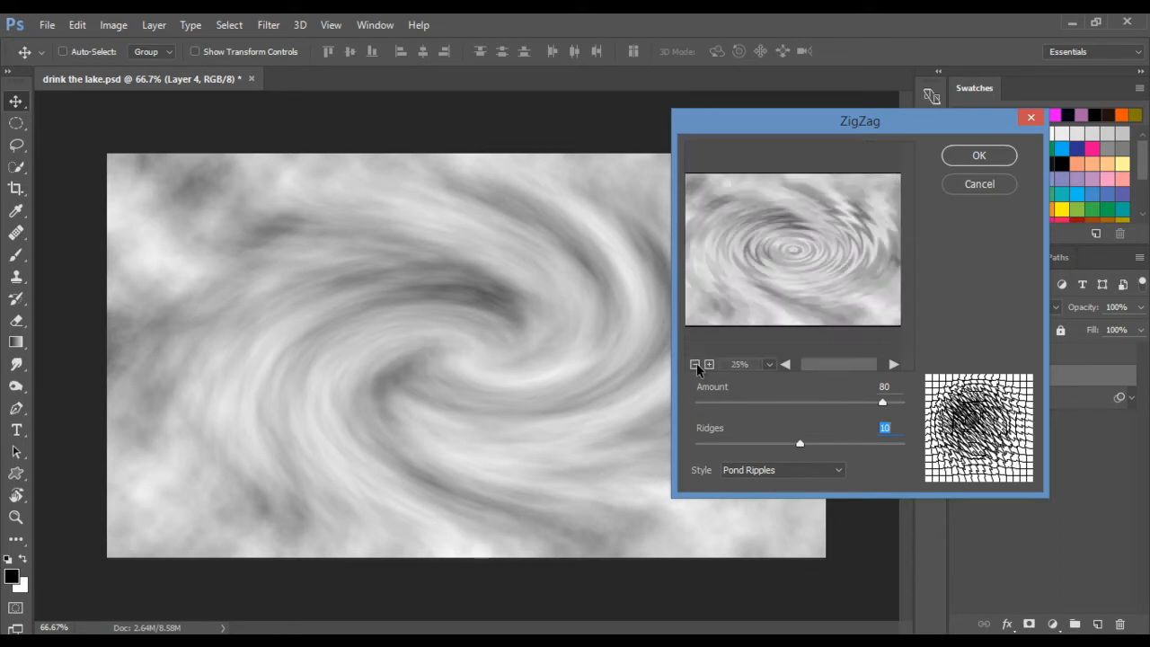
left_click(694, 364)
left_click_drag(884, 401, 889, 404)
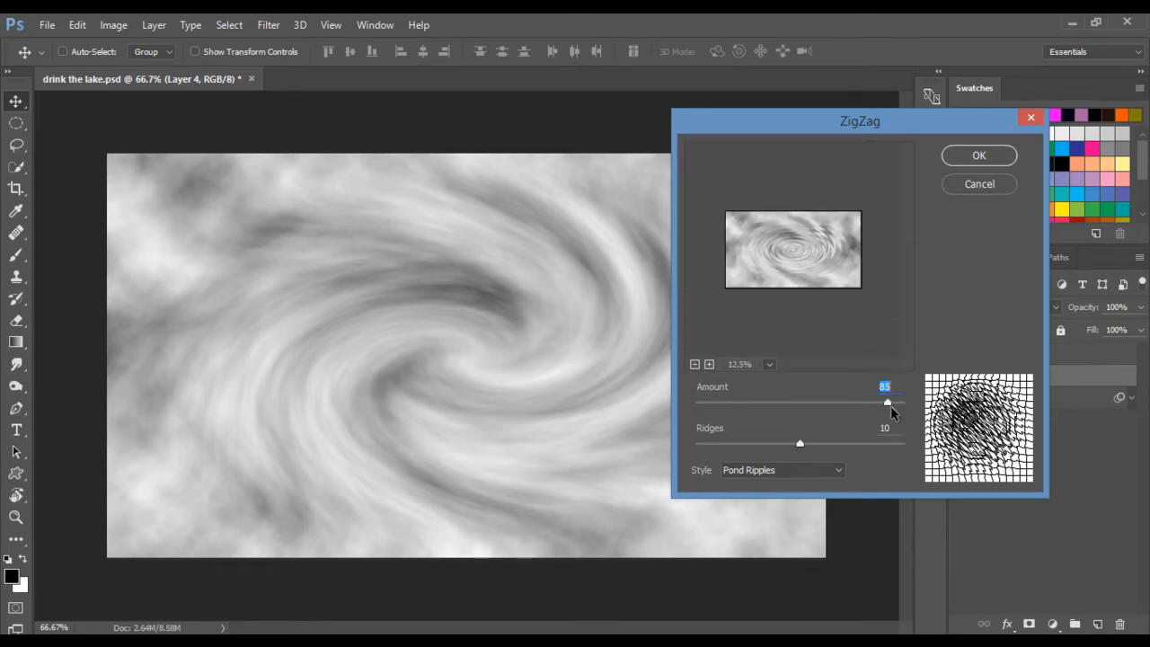
left_click(978, 155)
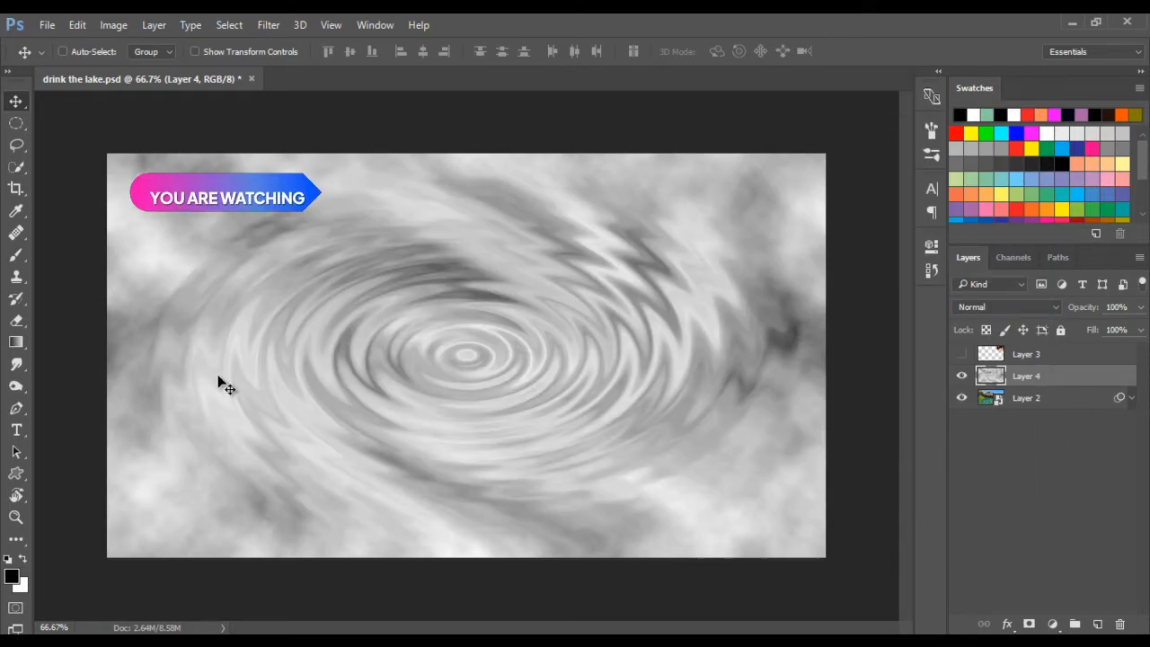
Step: Scale the ripple layer to about 48.5% width and 22% height and place it on the water right of the boat
key("ctrl+t")
left_click_drag(466, 154, 475, 403)
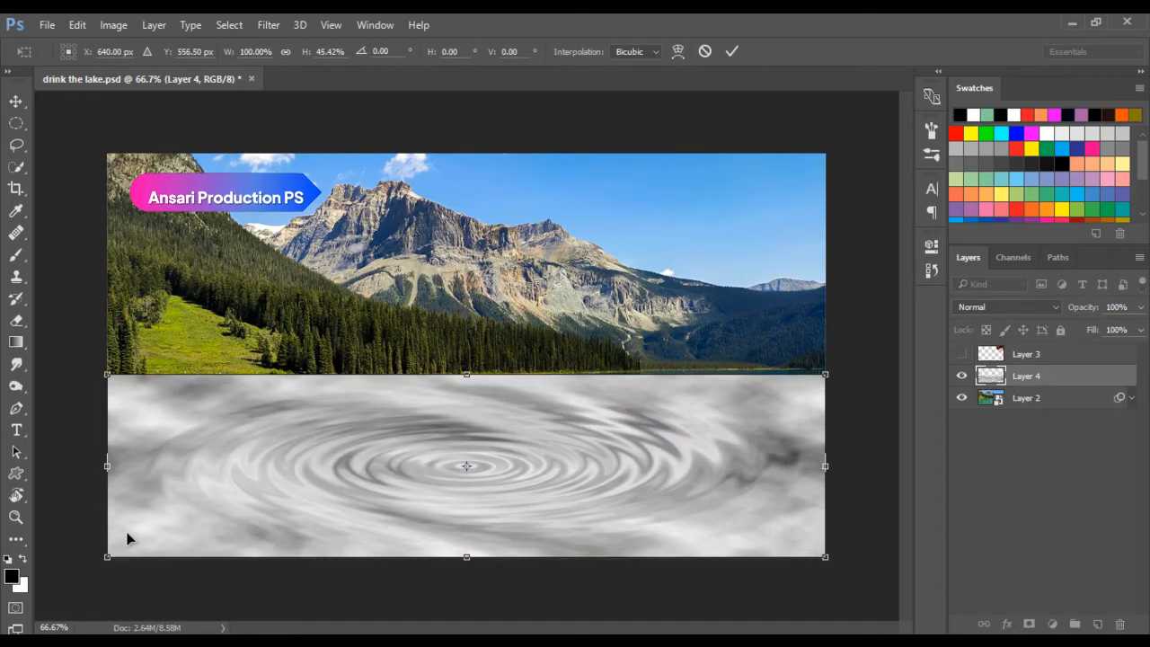
left_click_drag(107, 556, 476, 462)
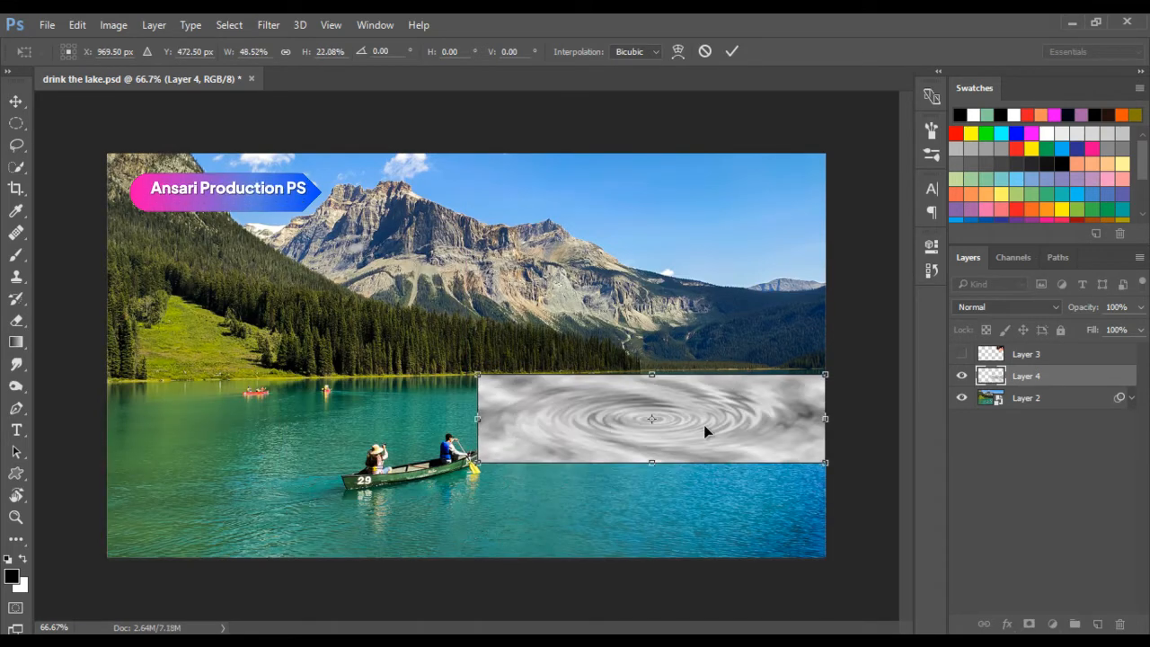
left_click_drag(704, 432, 706, 449)
Step: Transform the ripple layer in perspective, widening its near edge so that it lies flat on the lake surface
right_click(710, 452)
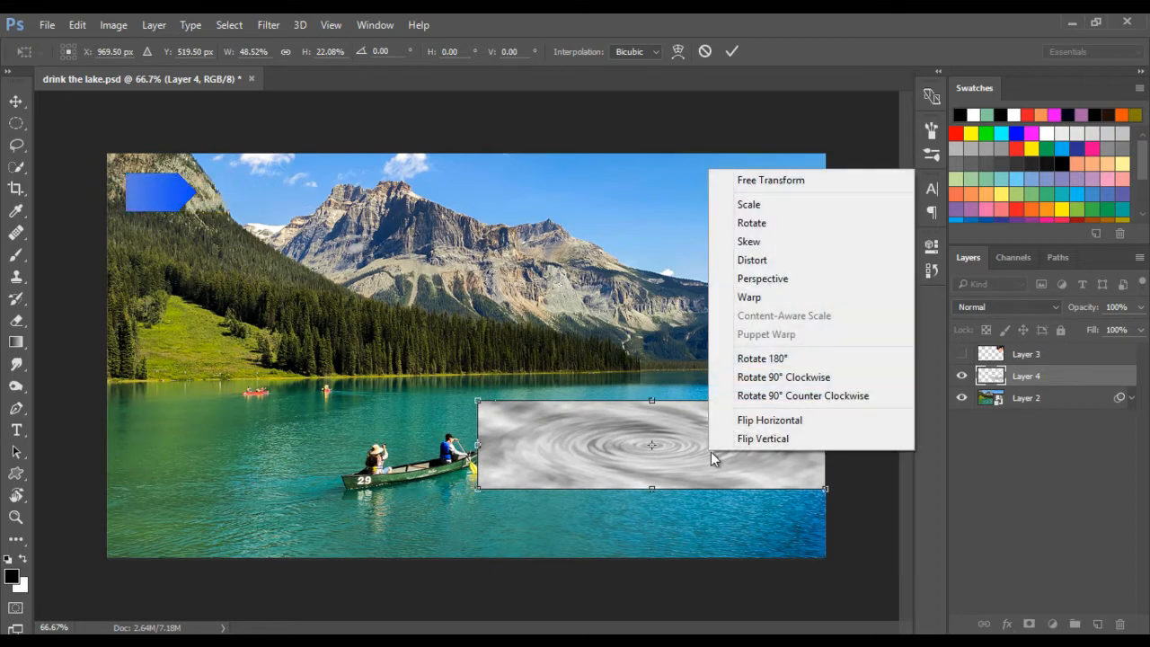
left_click(783, 280)
left_click_drag(479, 491, 350, 534)
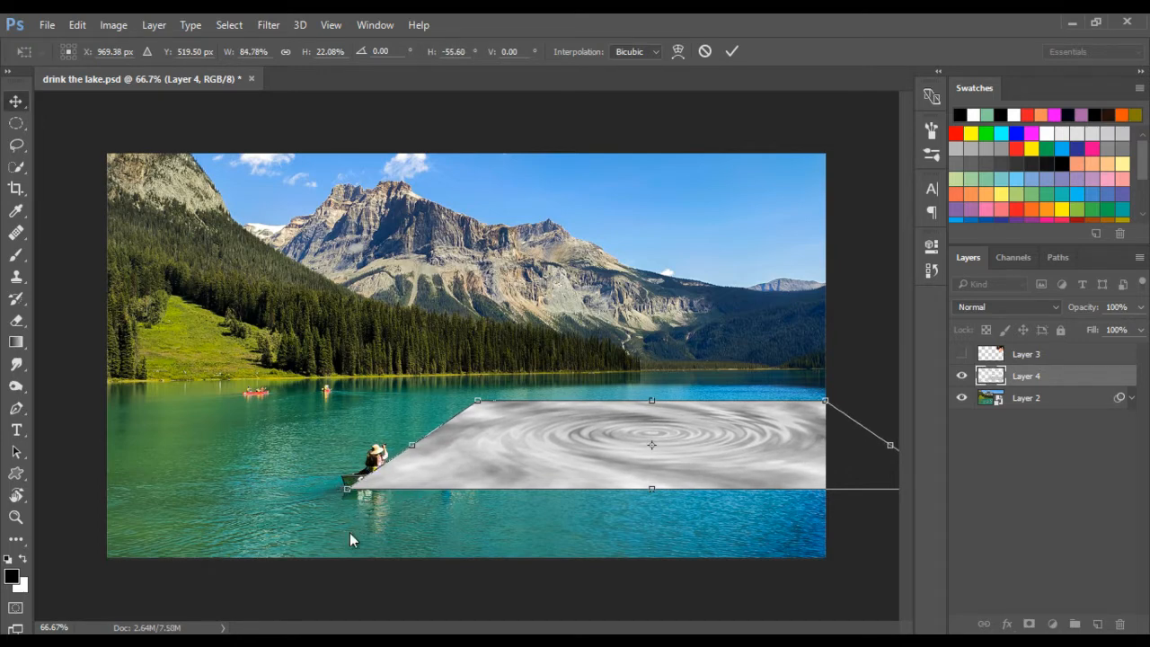
key("Return")
Step: Slightly narrow the ripple layer and move it over the boat so that its whole shape fits on the water
left_click_drag(656, 455, 616, 488)
key("ctrl+t")
left_click_drag(306, 519, 359, 512)
key("Return")
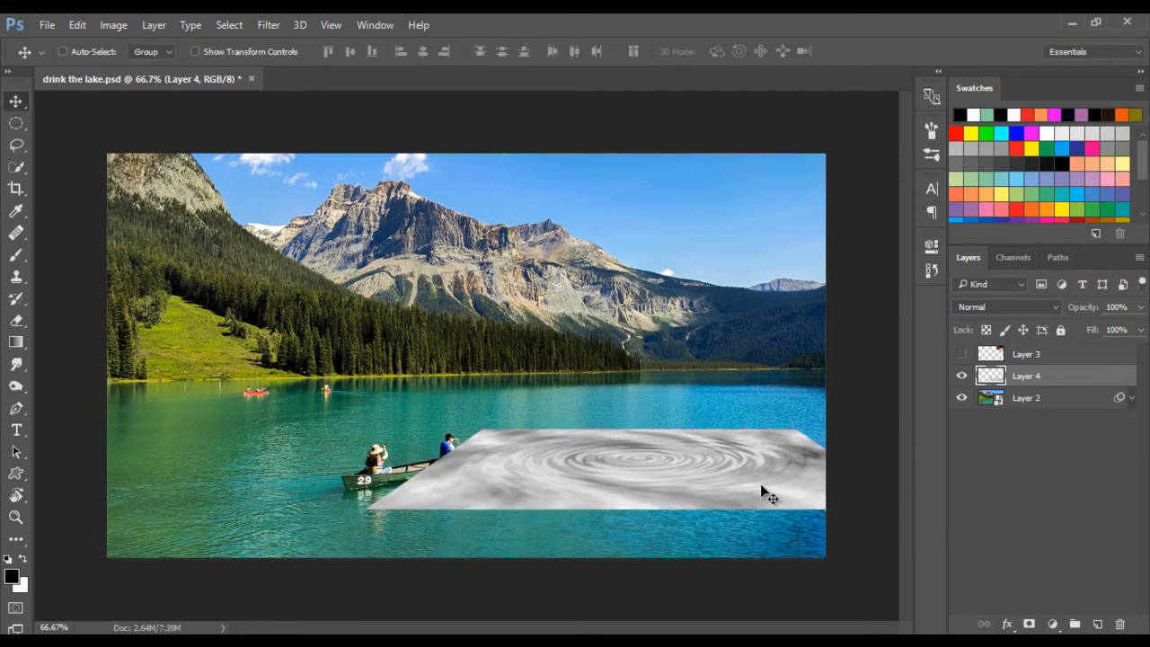
left_click_drag(761, 487, 656, 474)
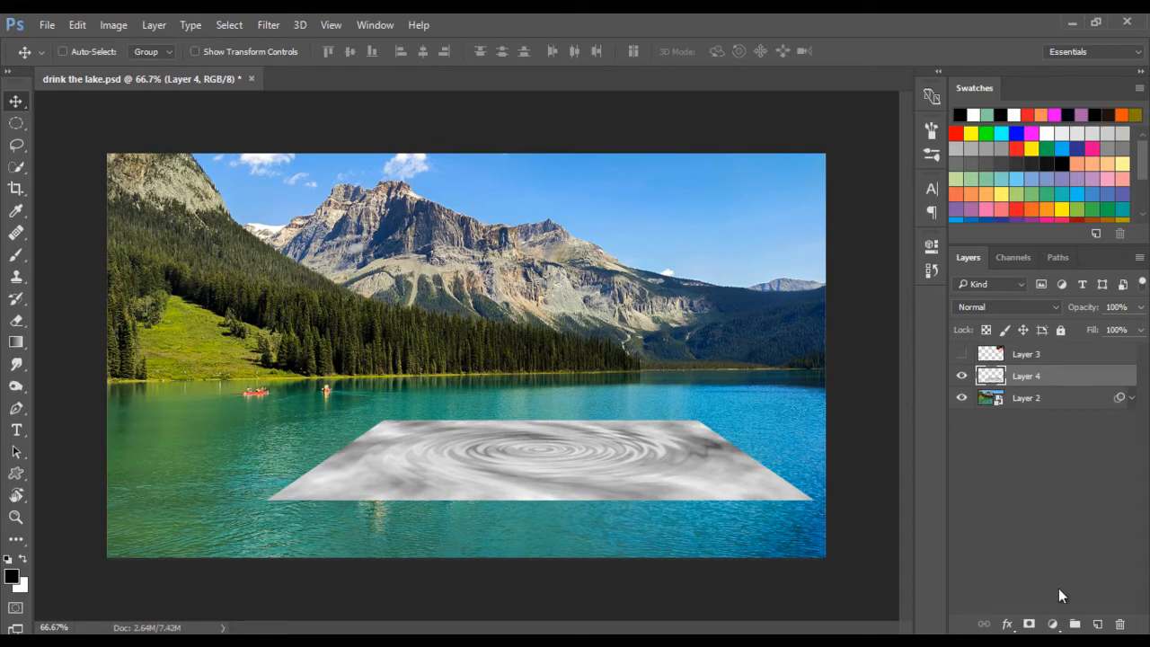
left_click(1029, 623)
left_click(16, 123)
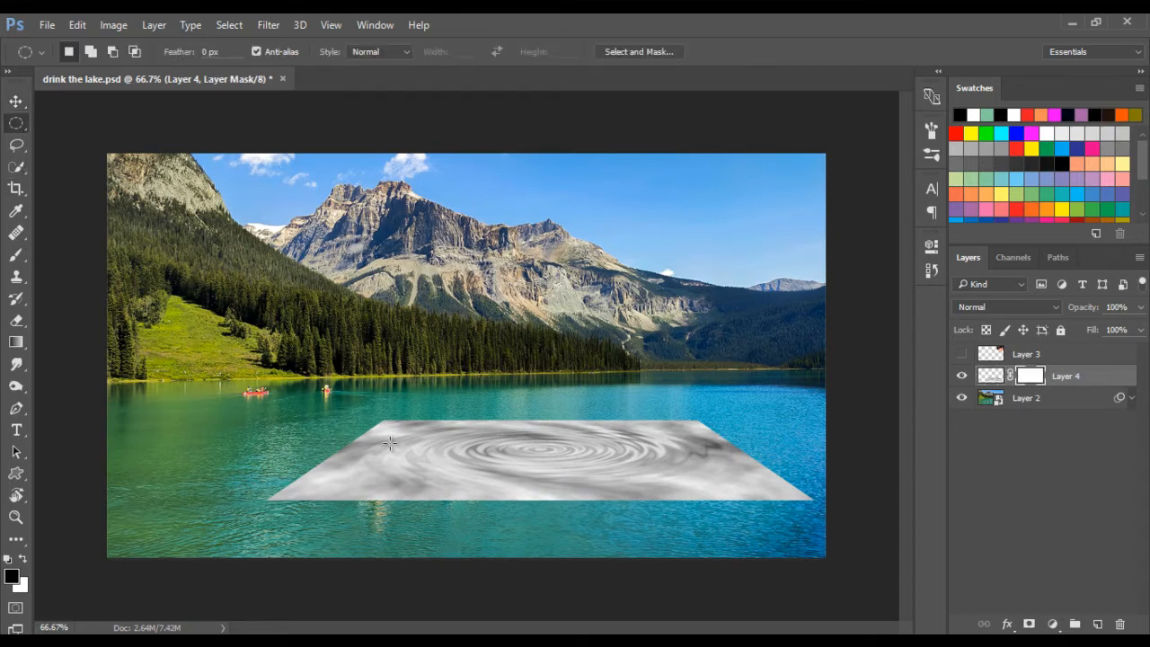
left_click_drag(386, 433, 716, 488)
key("ctrl+d")
left_click_drag(412, 444, 719, 491)
left_click(77, 24)
left_click(121, 246)
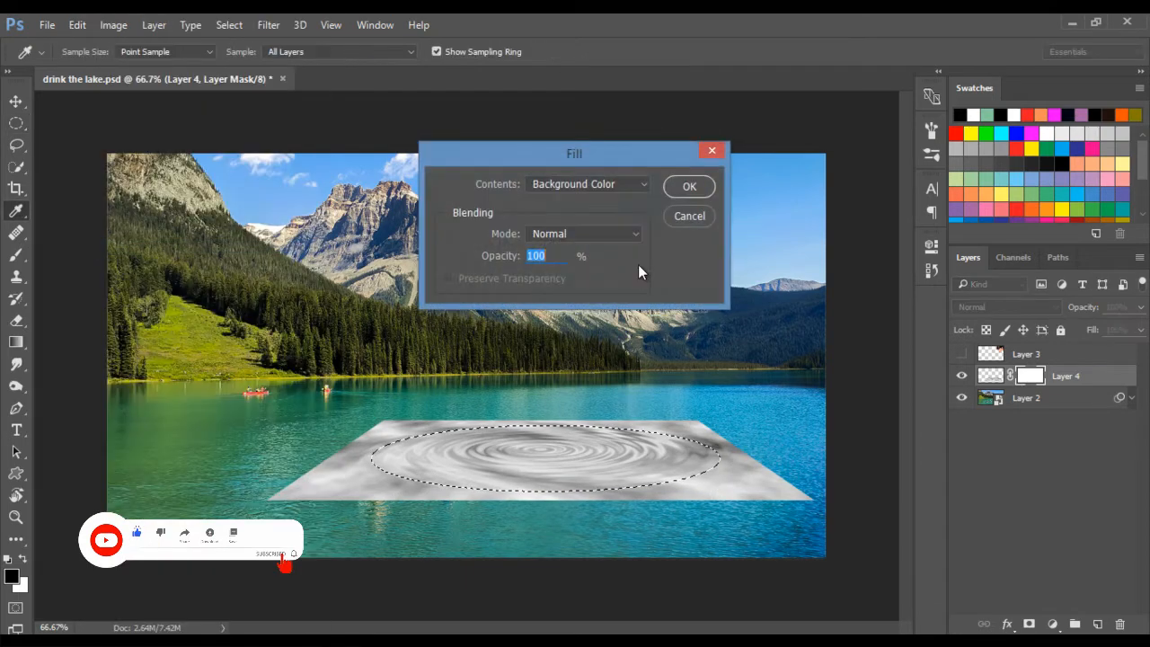
left_click(635, 184)
left_click(620, 200)
left_click(683, 187)
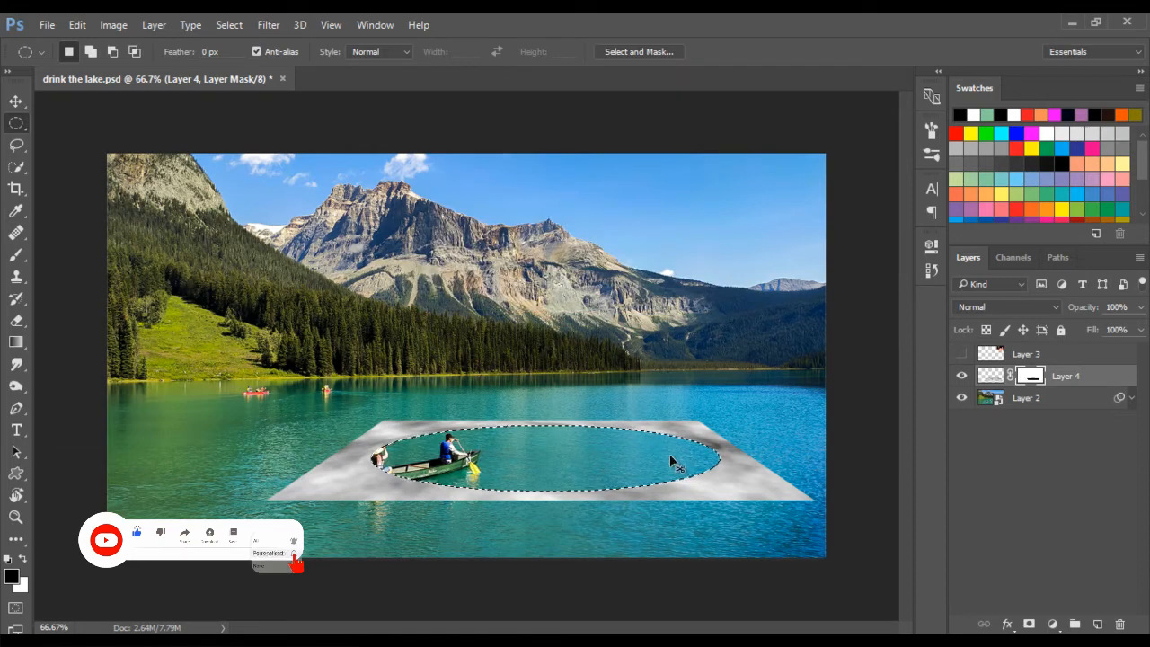
key("ctrl+z")
key("ctrl+d")
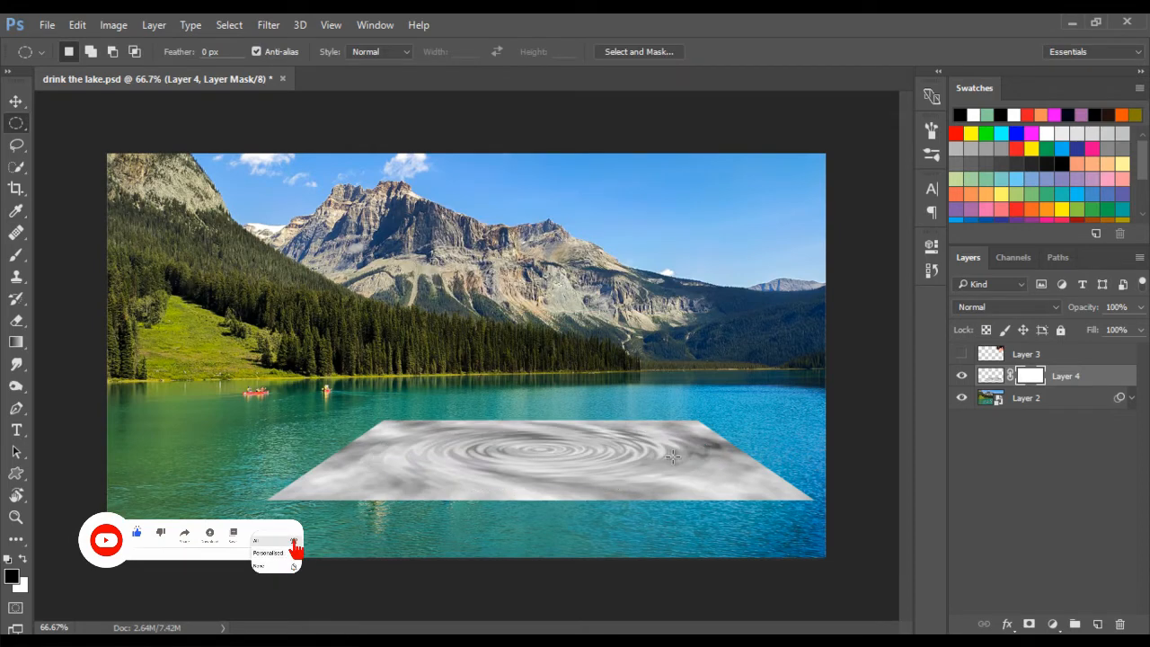
right_click(1033, 377)
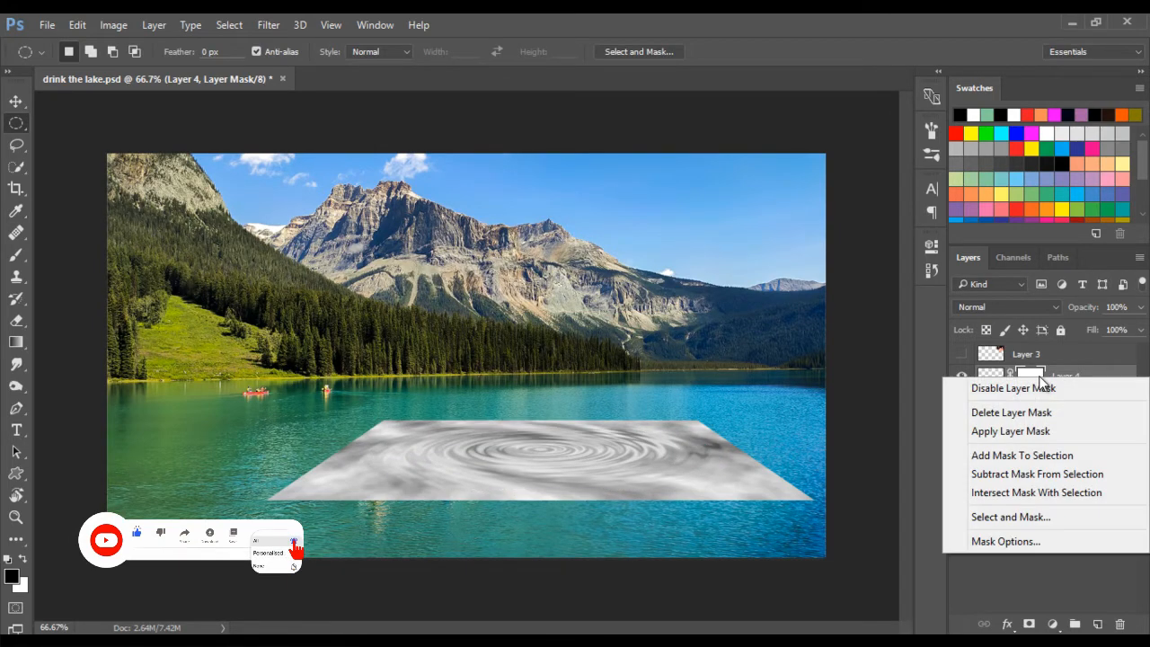
left_click(1040, 411)
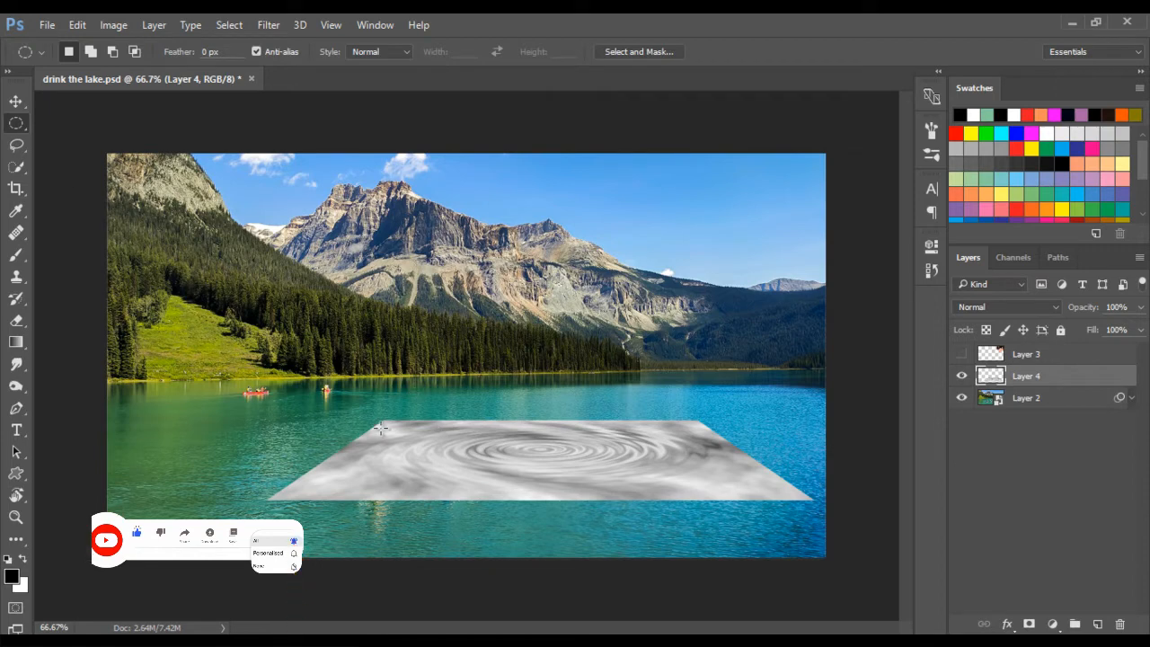
Step: Mask the ripple layer to an ellipse around its rings and move it onto the water right of the boat
left_click_drag(375, 420, 711, 491)
left_click(1028, 623)
key("v")
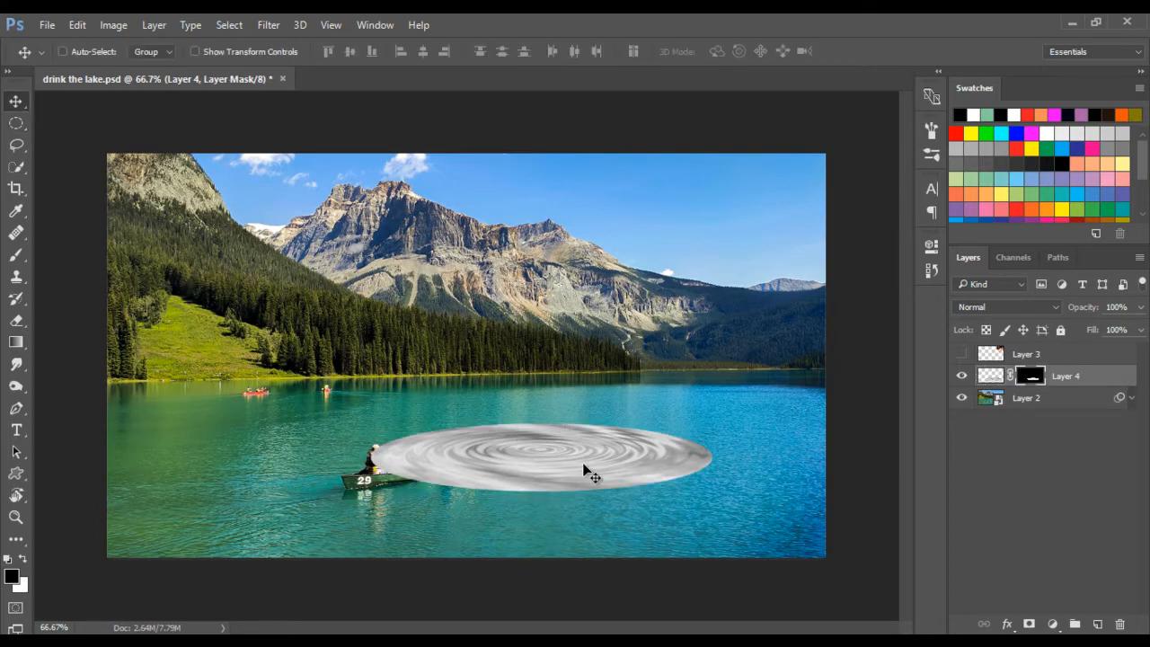
left_click_drag(584, 469, 673, 467)
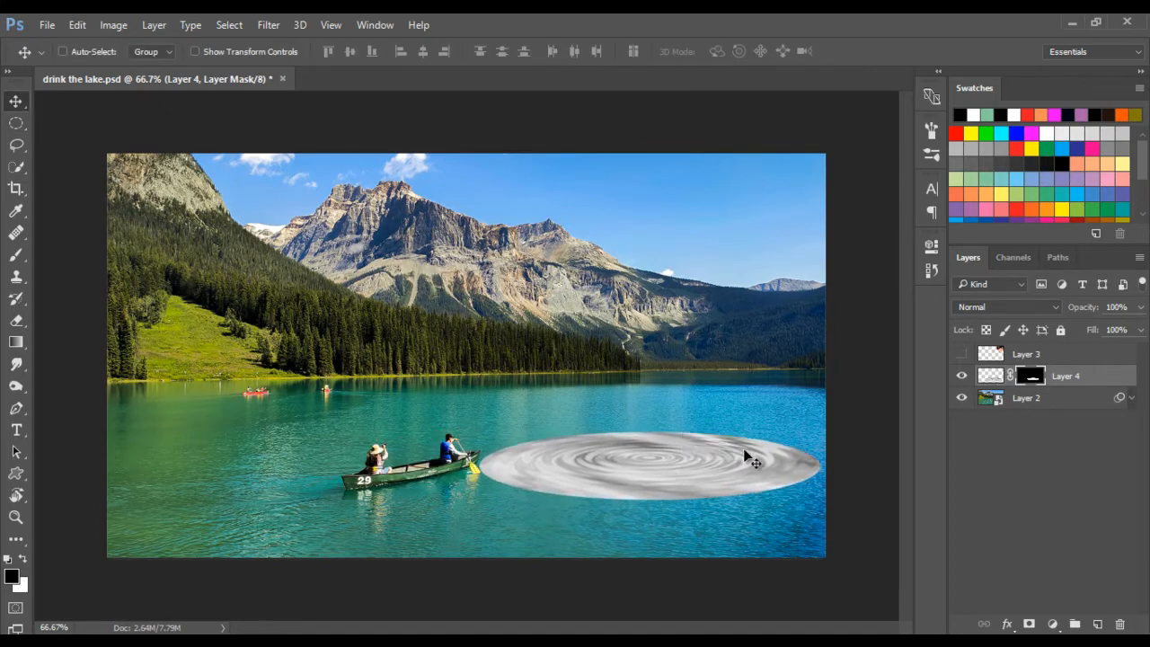
Step: Set the ripple layer's blend mode to Luminosity and its opacity to 40%
left_click(1006, 306)
left_click(979, 626)
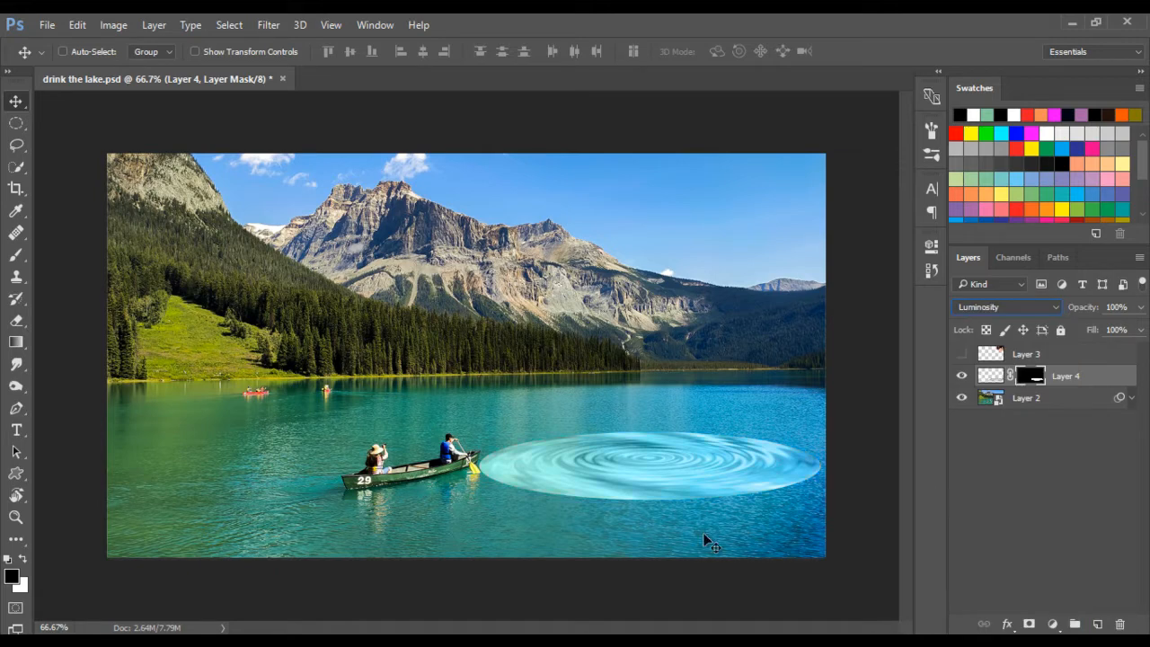
left_click_drag(1140, 306, 1091, 338)
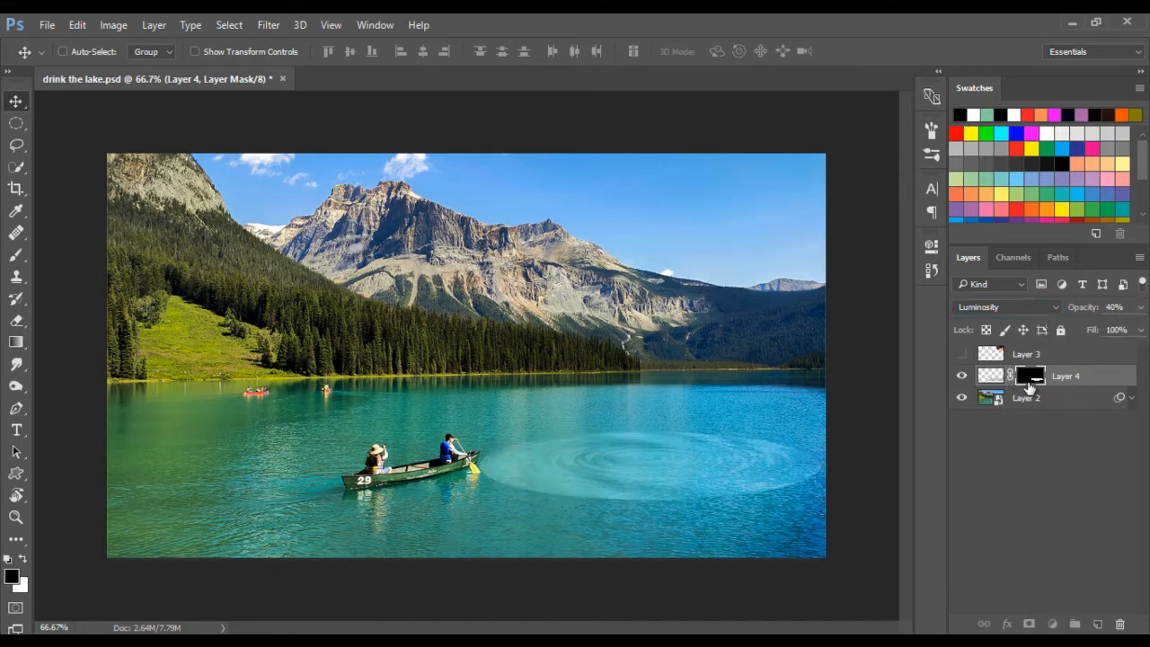
Step: Fade the ripple's outer edges into the water by painting black on its mask with a size 70 soft brush at 13% flow
key("b")
key("bracketleft")
key("bracketleft")
key("bracketleft")
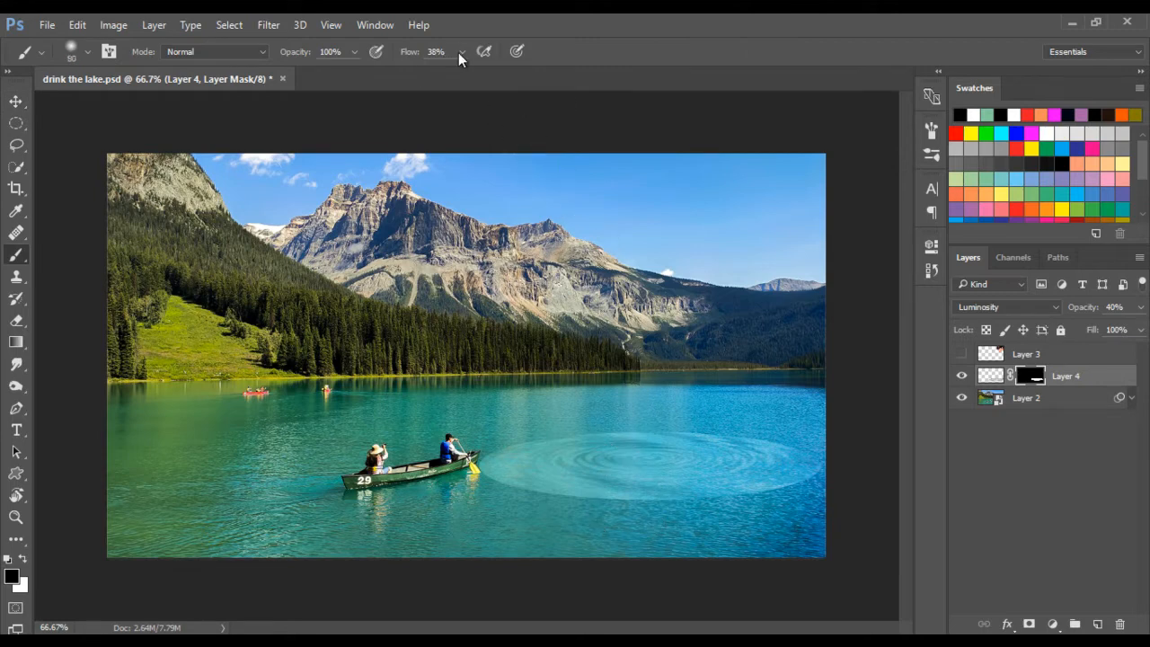
left_click_drag(439, 75, 441, 76)
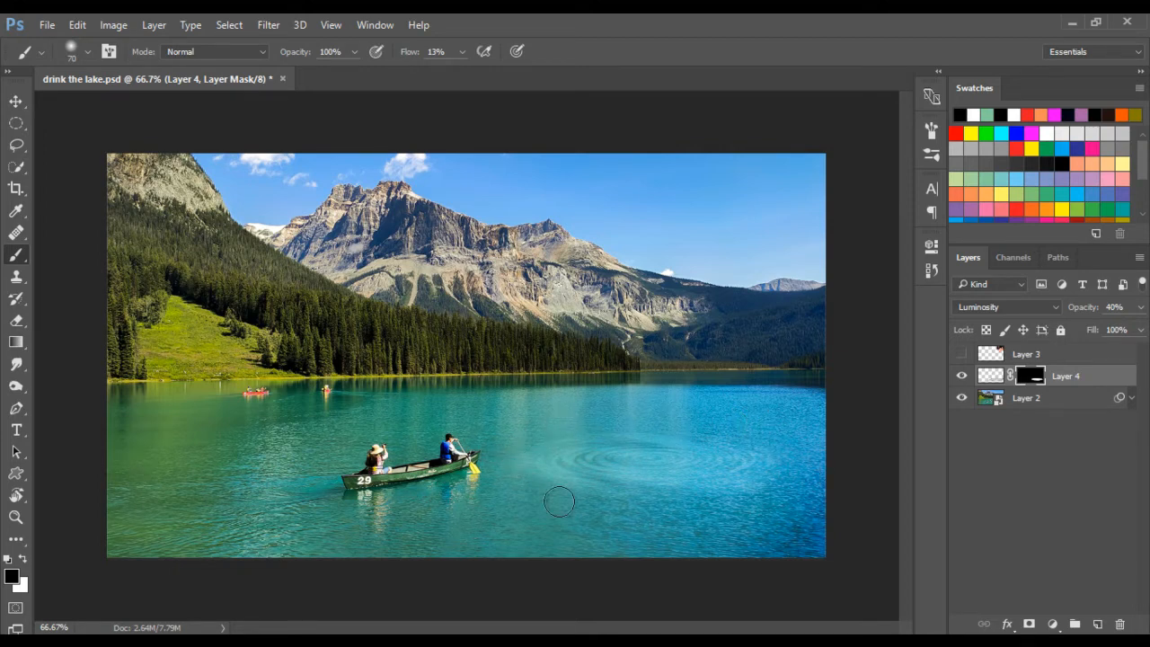
Step: Add a Levels adjustment clipped to the ripple layer and lower its white output level to about 182
left_click(991, 375)
left_click(1053, 623)
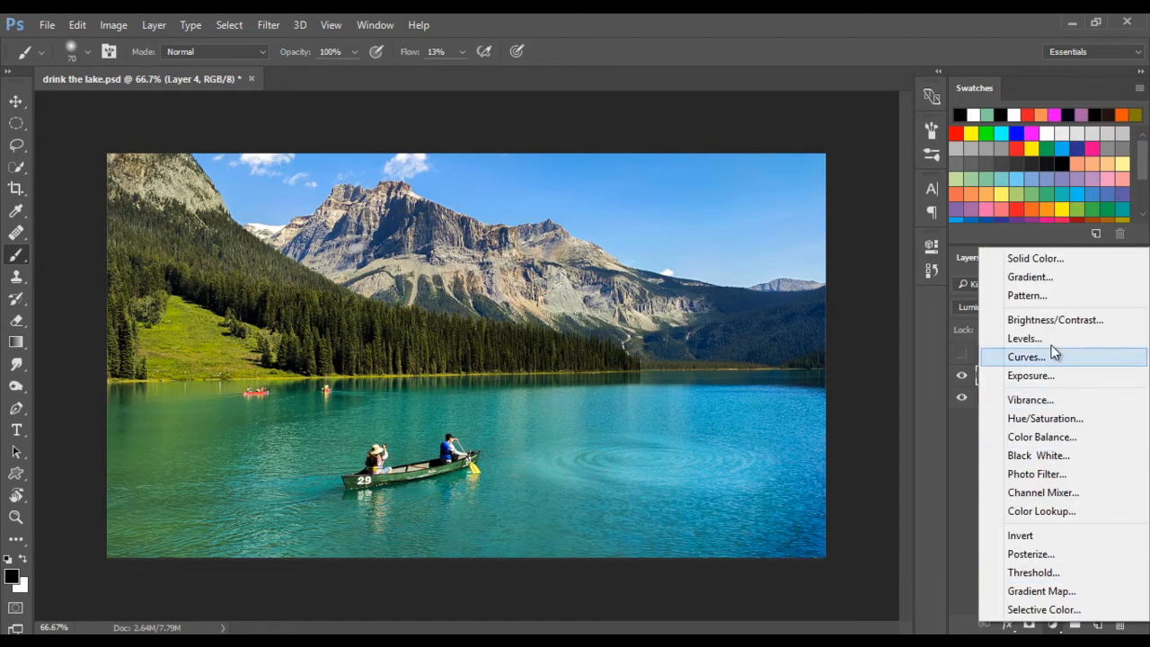
left_click(1042, 335)
left_click(782, 524)
left_click_drag(889, 459, 831, 463)
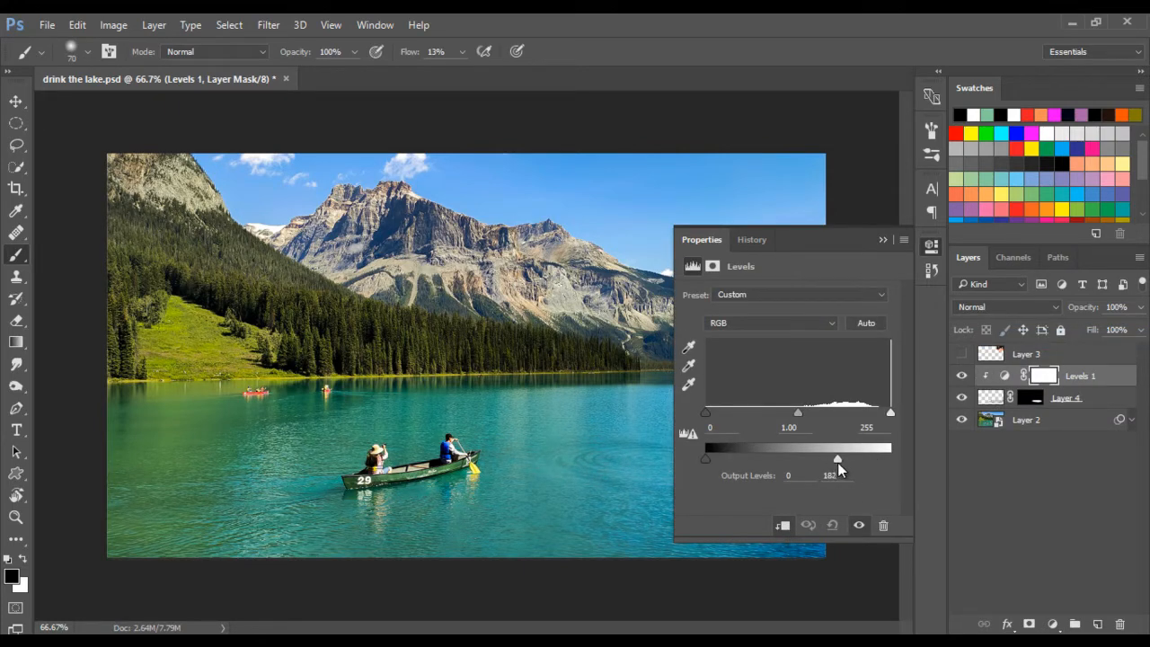
left_click(883, 240)
Step: Set the ripple layer's opacity to 58% and move the ripple very slightly down on the water
left_click(985, 400)
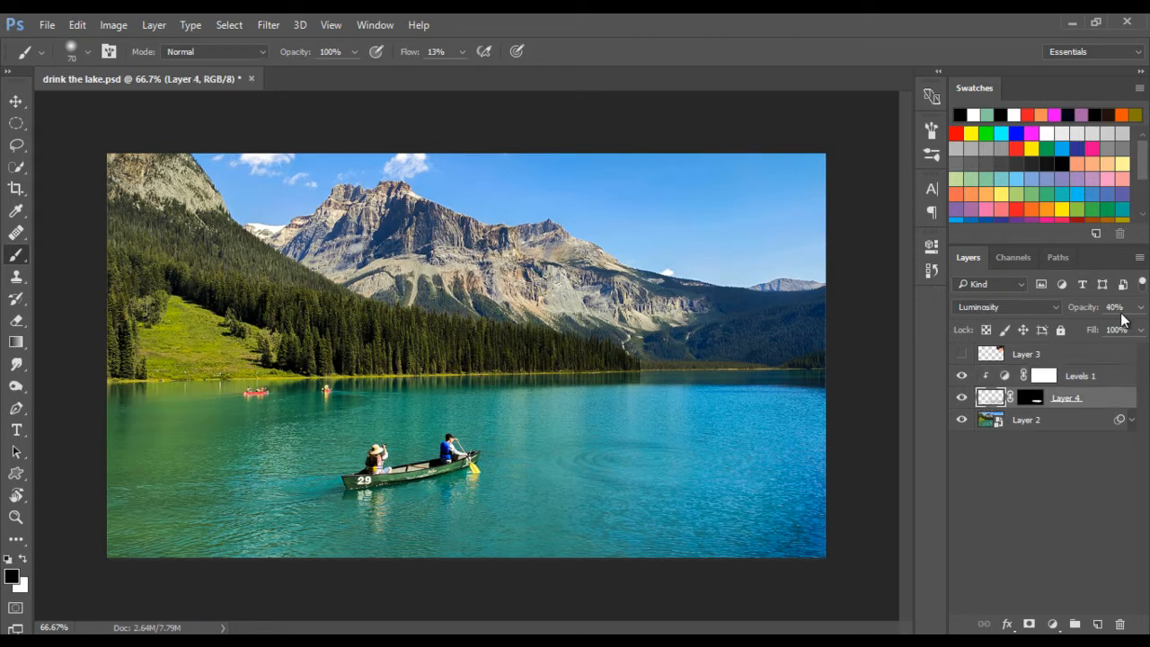
left_click(1138, 306)
left_click(988, 400)
left_click(12, 104)
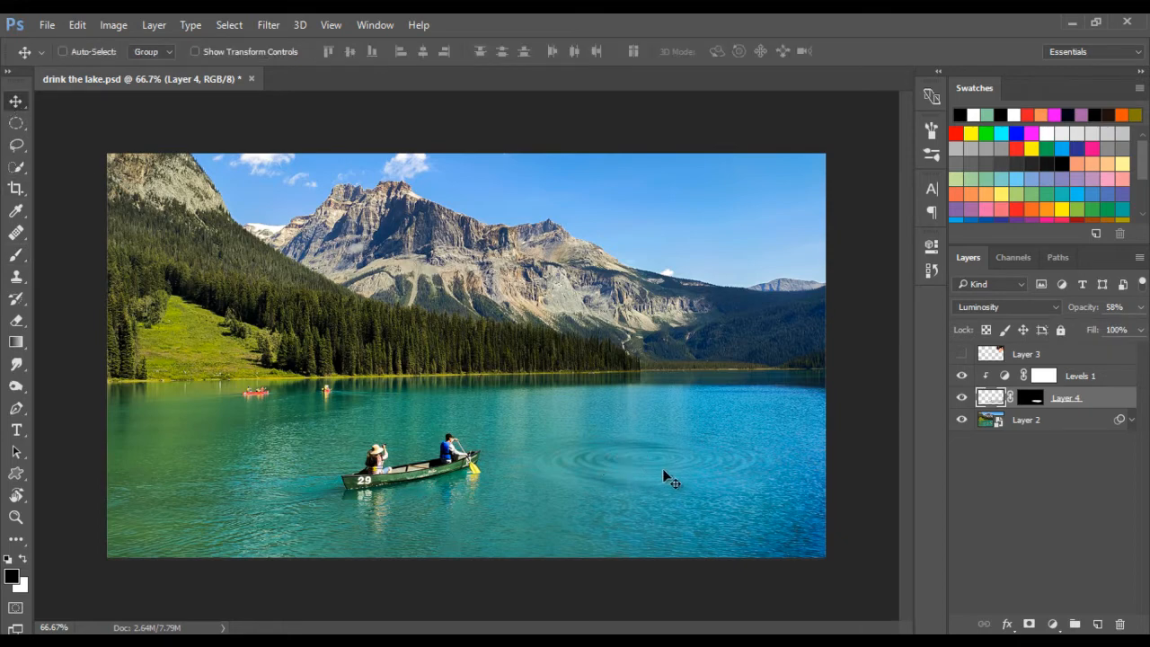
left_click_drag(661, 468, 660, 472)
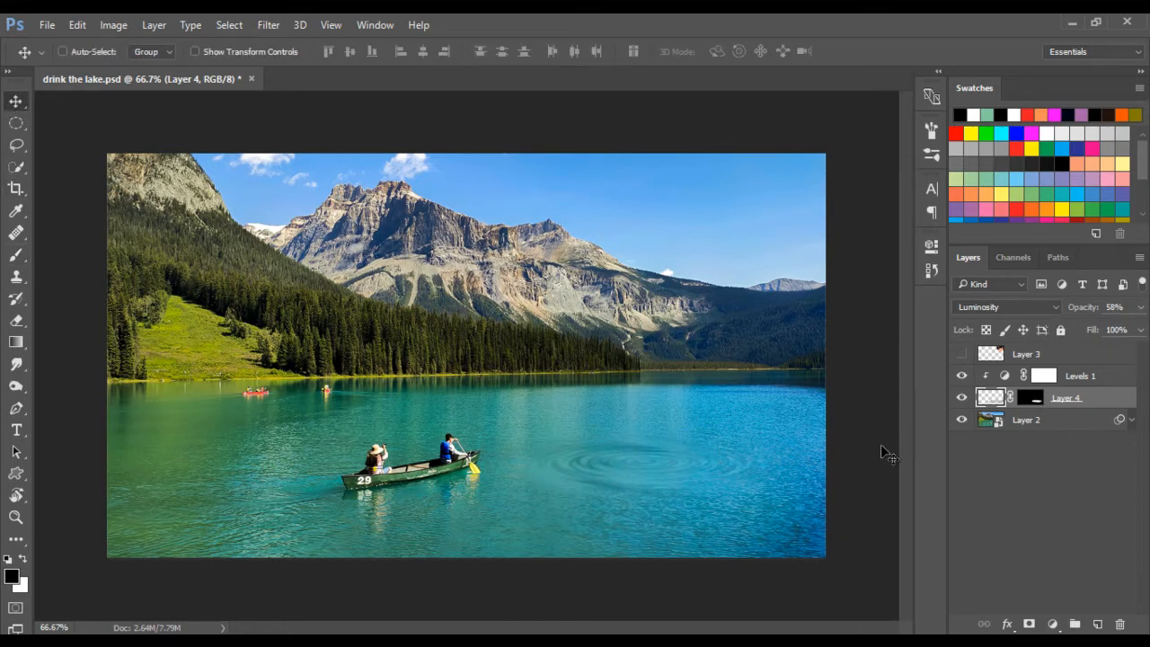
Step: Soften the ripple's near edge on its layer mask and set the ripple layer's opacity to 64%
left_click(1030, 397)
left_click(15, 255)
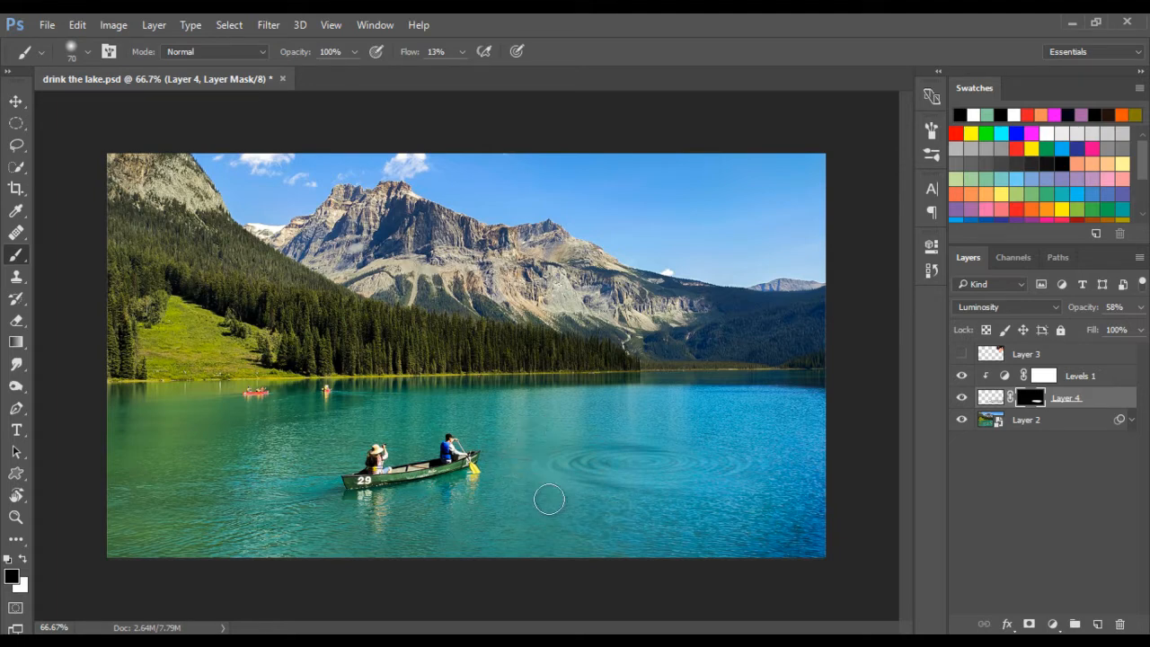
key("v")
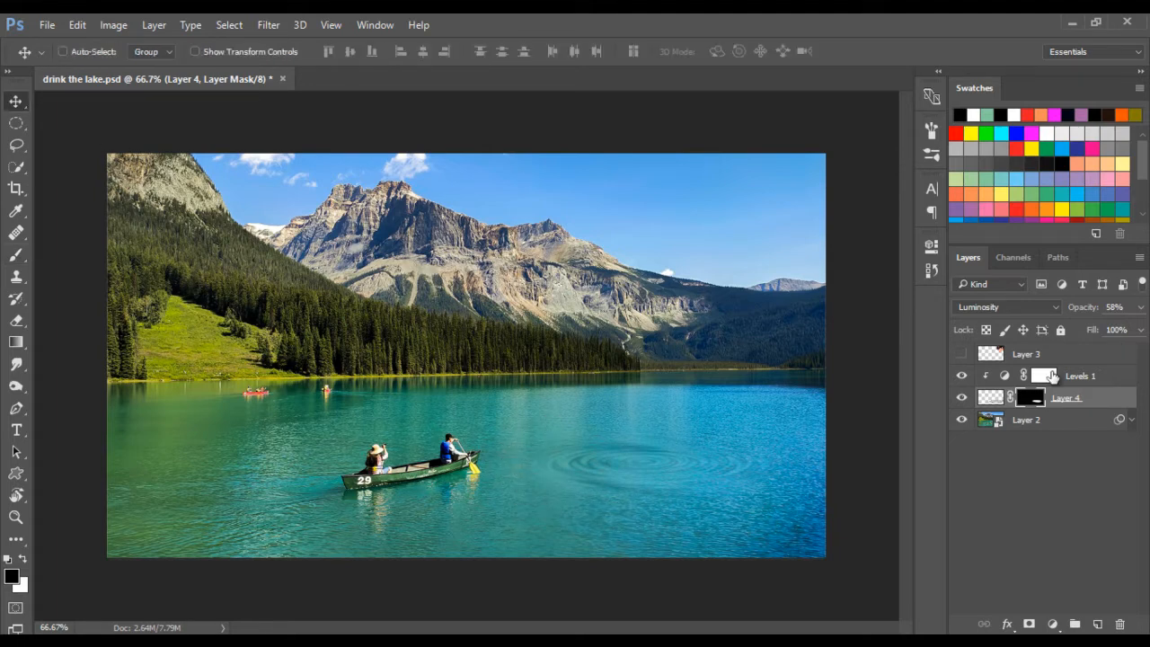
left_click(990, 400)
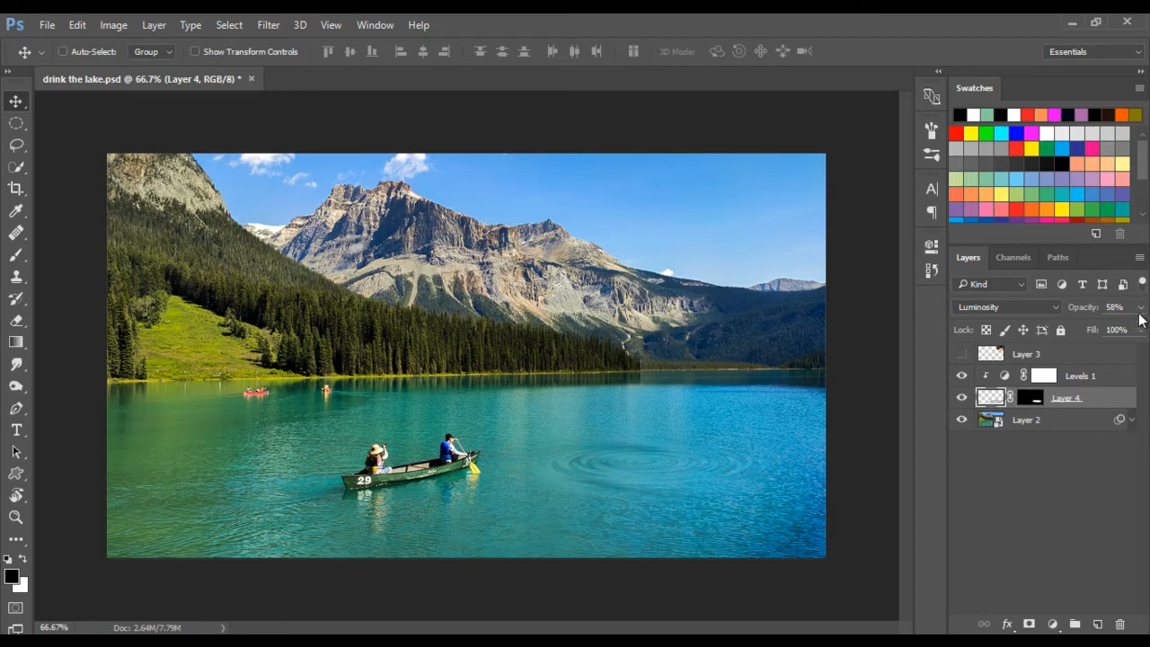
left_click(1140, 306)
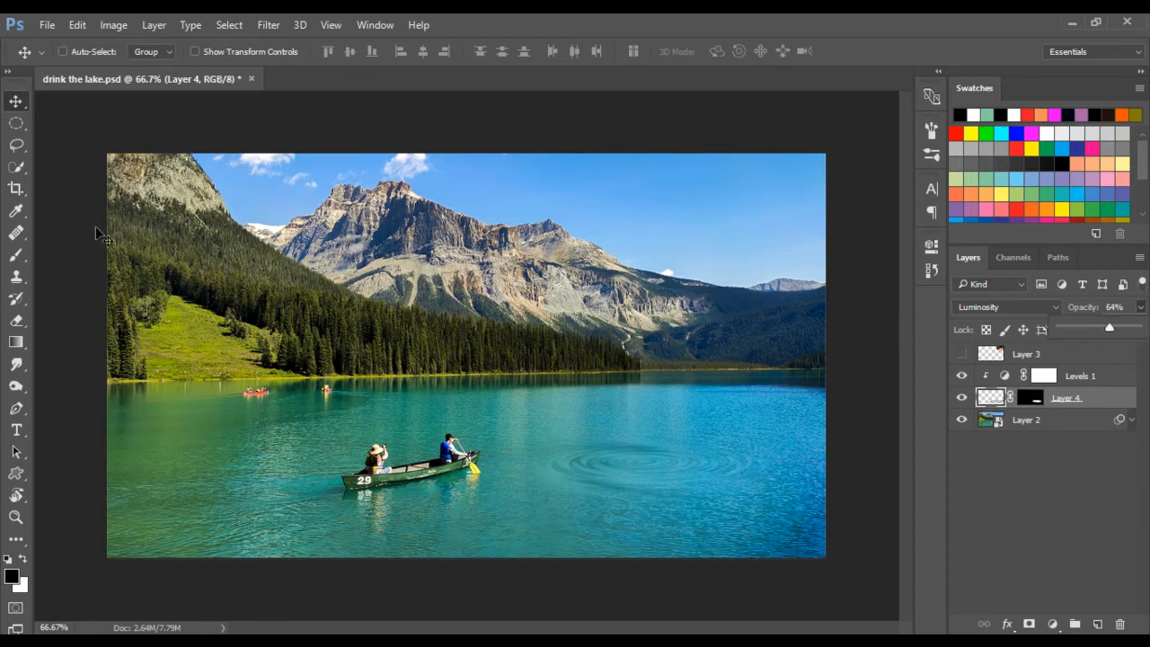
Step: Show the woman layer, convert it to a smart object and enlarge it to about 149% so the straw reaches the ripple
left_click(960, 354)
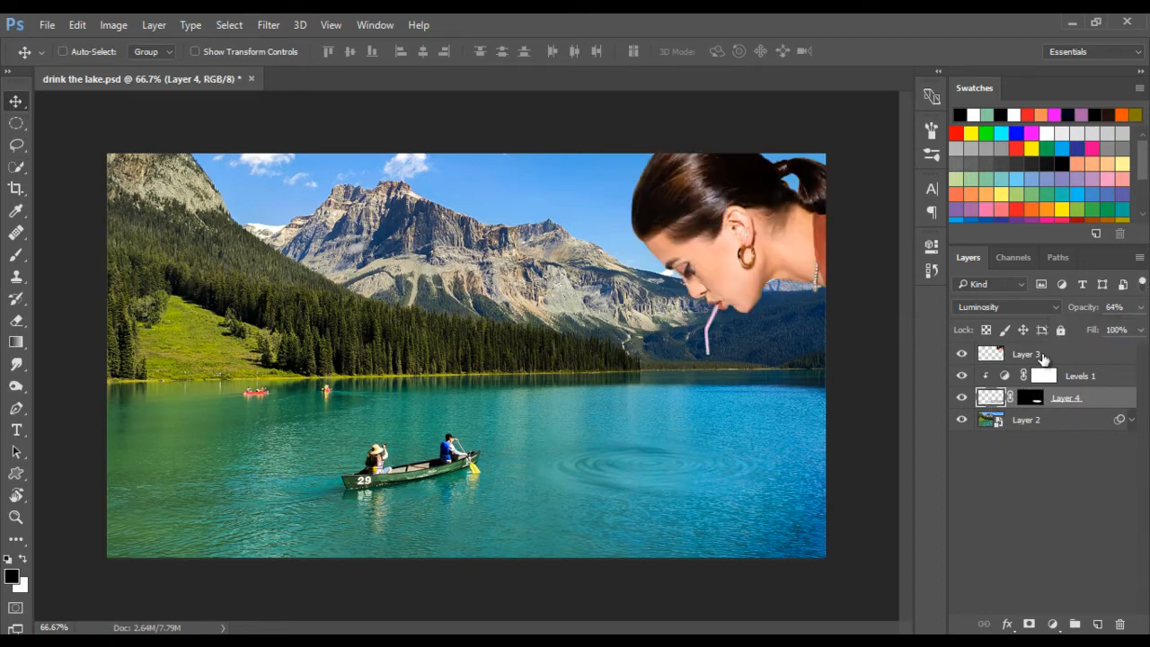
right_click(1041, 358)
left_click(832, 311)
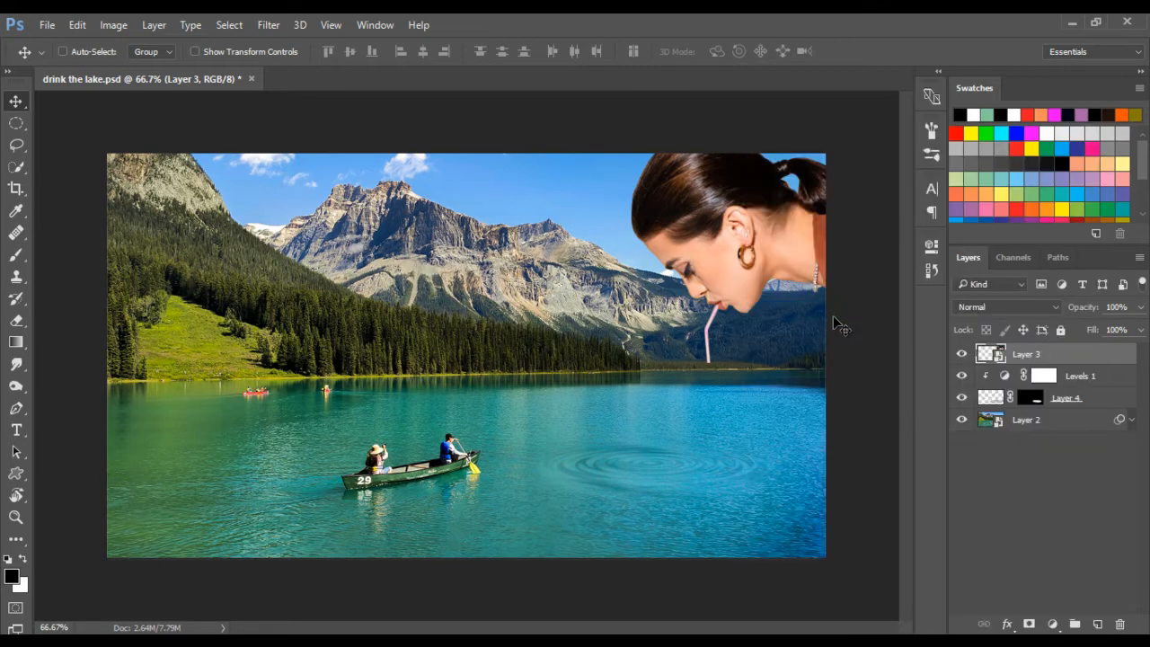
key("ctrl+t")
left_click_drag(627, 365, 536, 469)
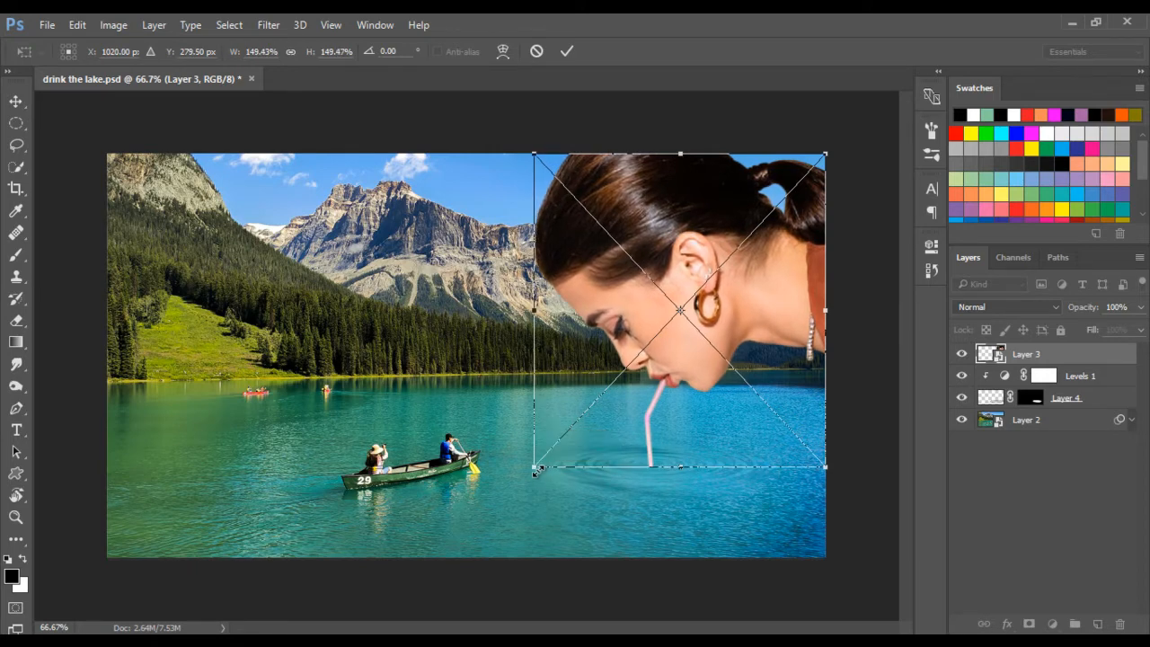
key("Return")
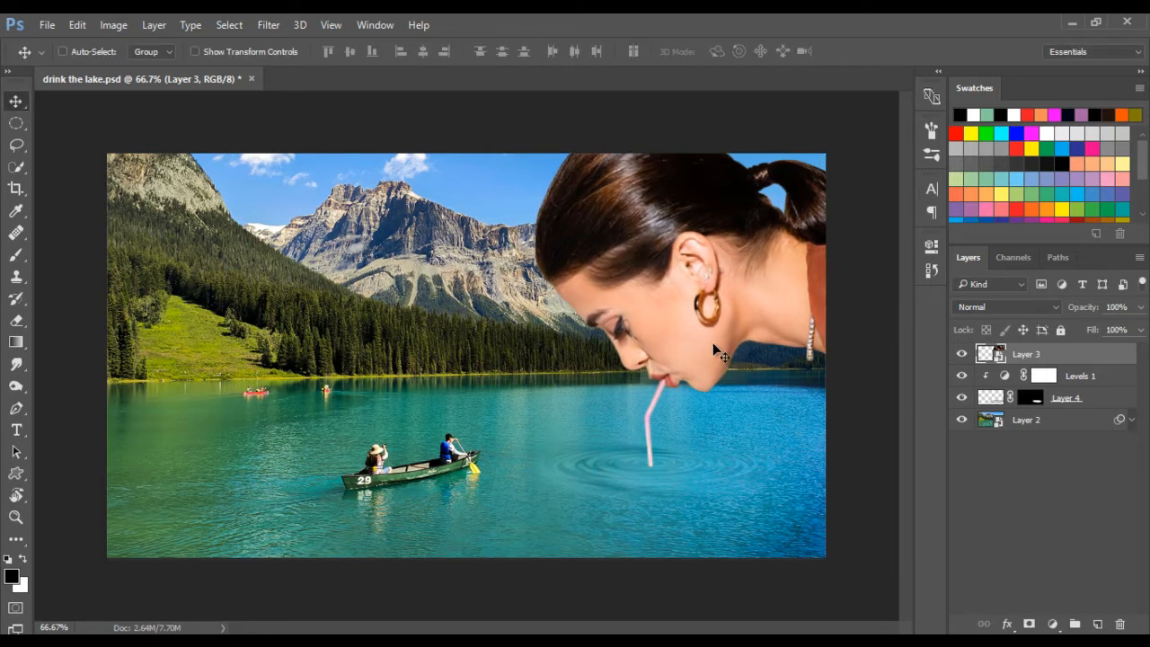
Step: Rasterize the woman layer and trim the straw's lower tip straight by deleting a rectangular selection over it
right_click(1069, 353)
key("Escape")
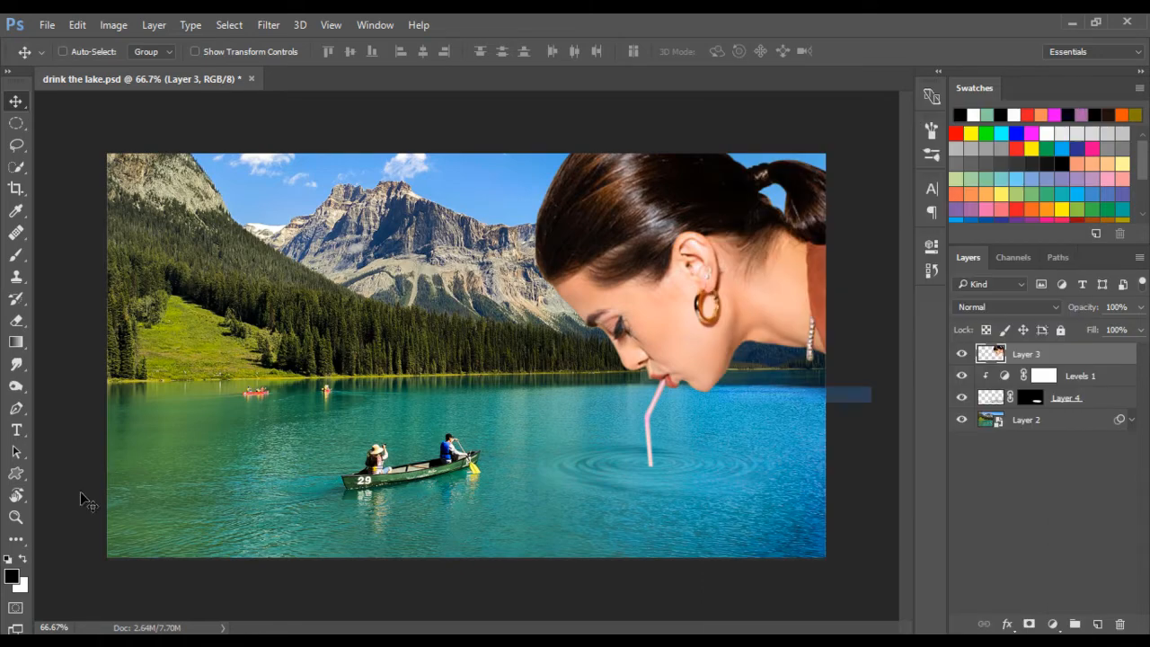
key("z")
left_click(786, 500)
left_click(786, 500)
left_click(18, 123)
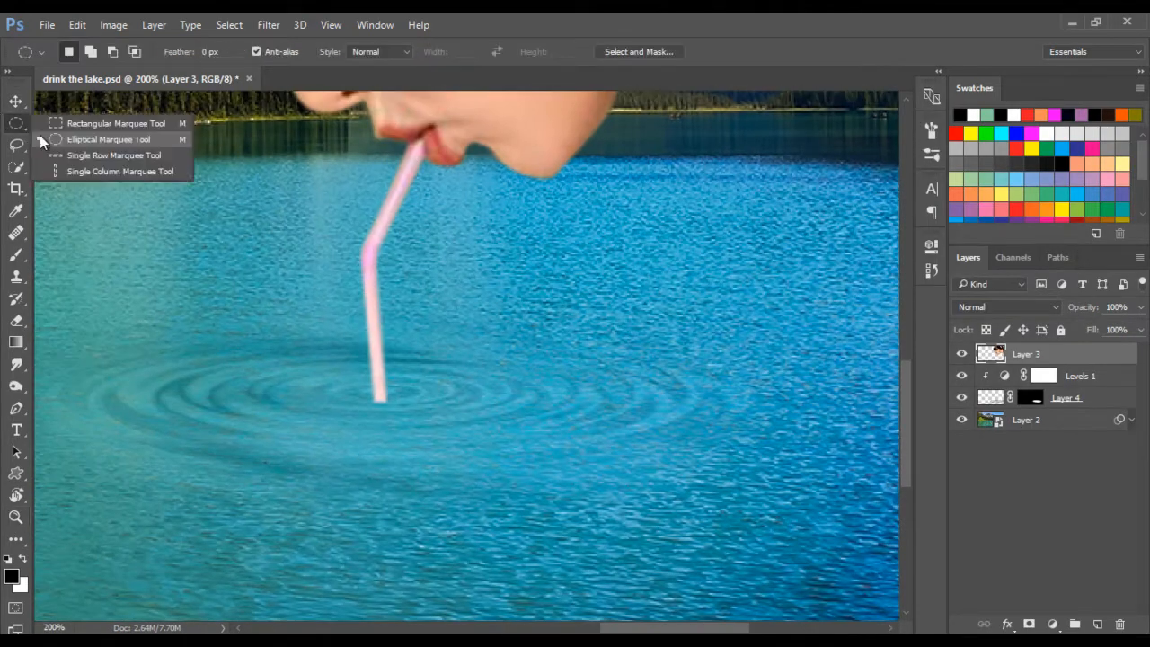
left_click(41, 138)
key("shift+m")
left_click_drag(489, 460, 287, 398)
key("Delete")
key("ctrl+d")
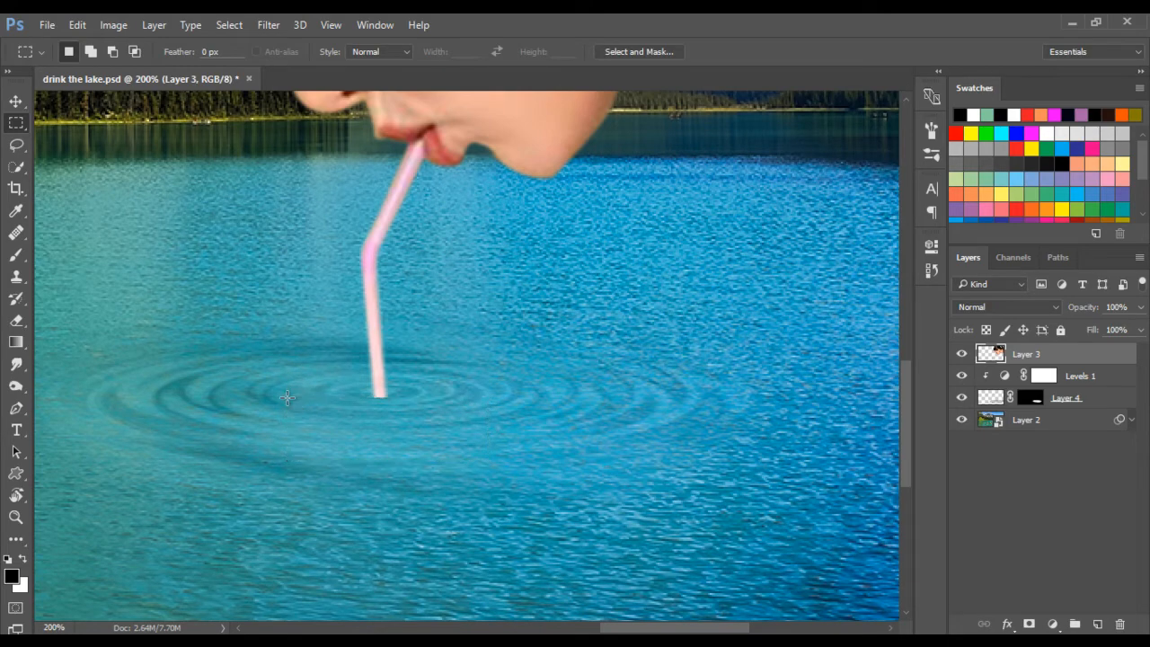
Step: Check the straw against the ripple in the whole image and save the document
key("v")
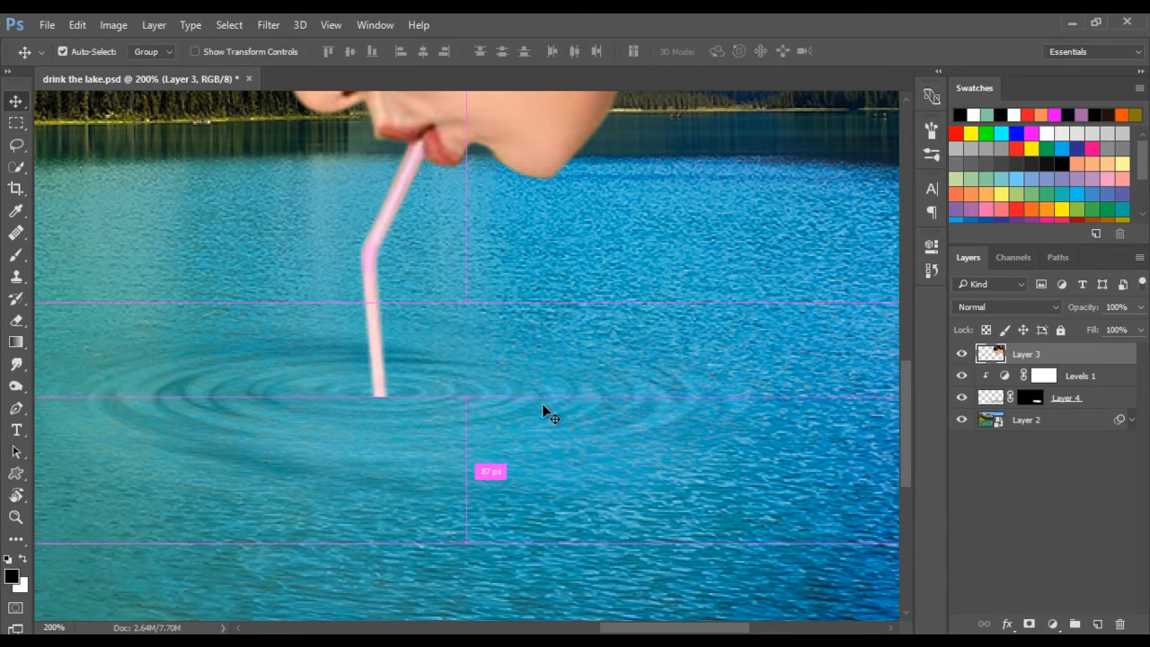
key("ctrl+minus")
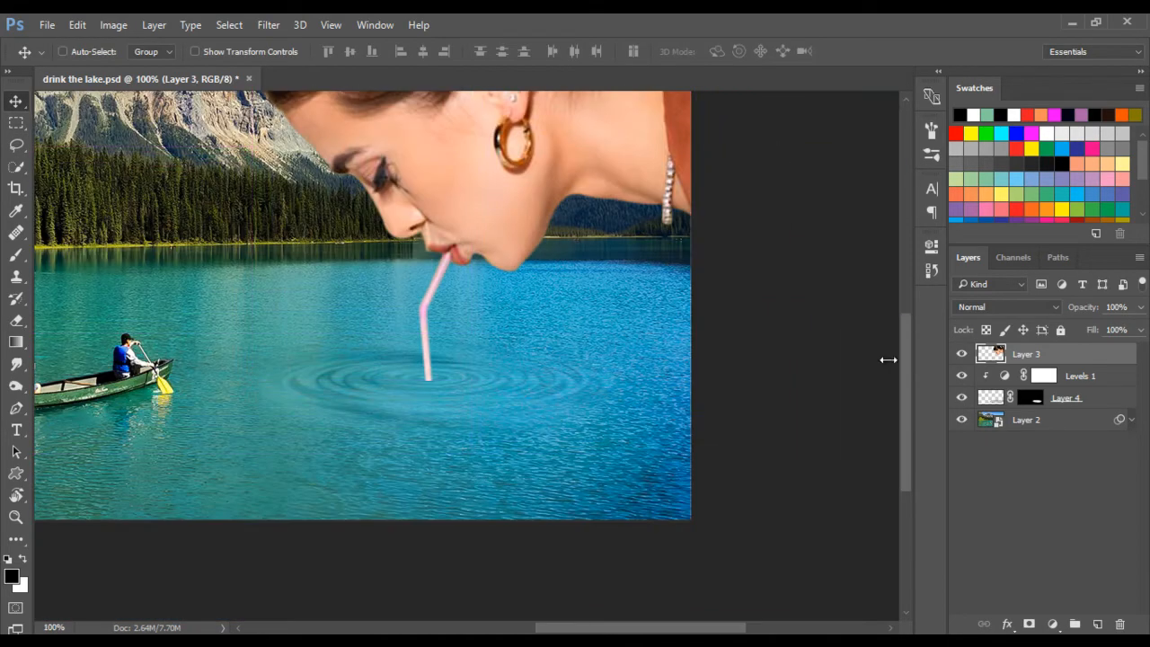
left_click(994, 400)
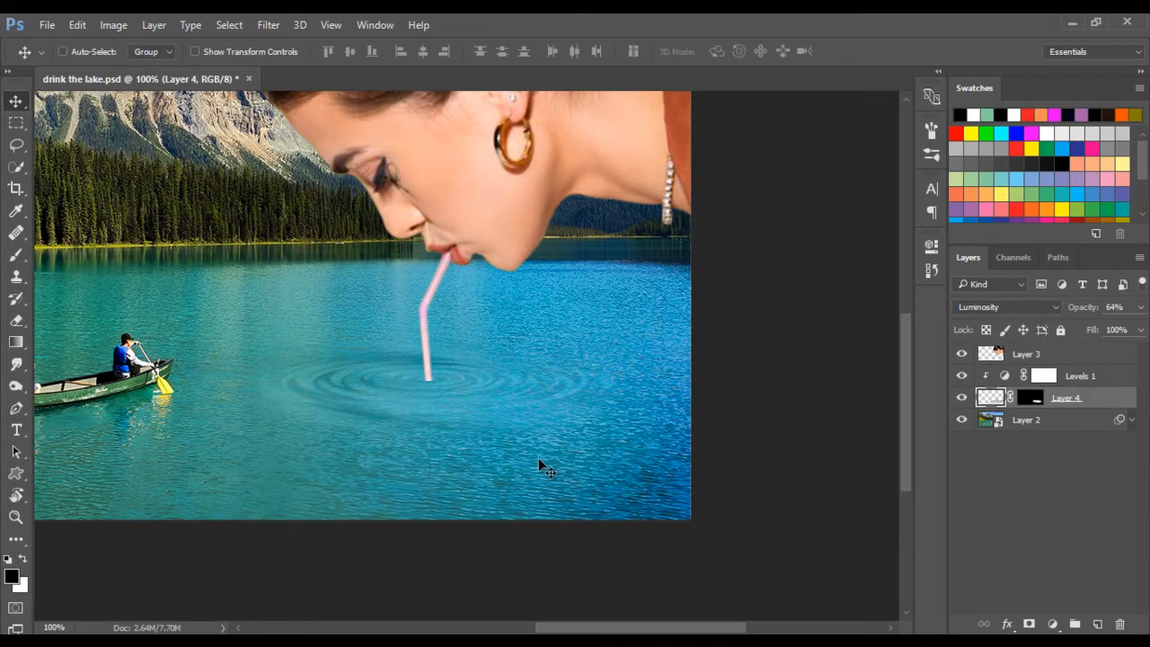
key("ctrl+minus")
key("ctrl+minus")
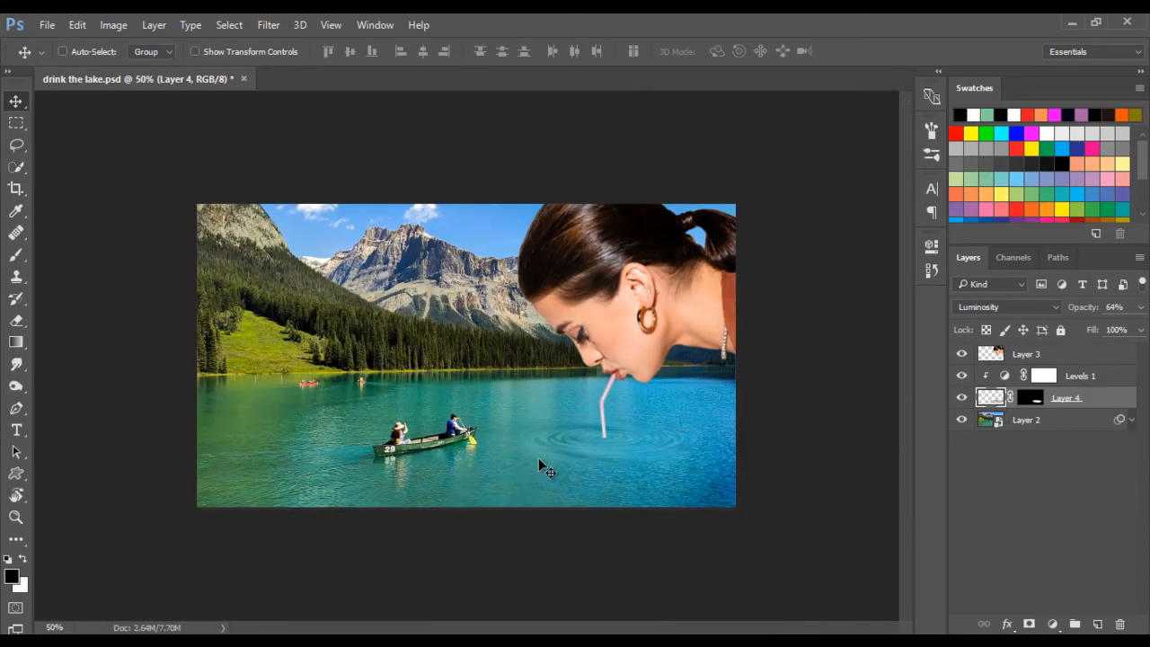
key("ctrl+plus")
left_click(1084, 359)
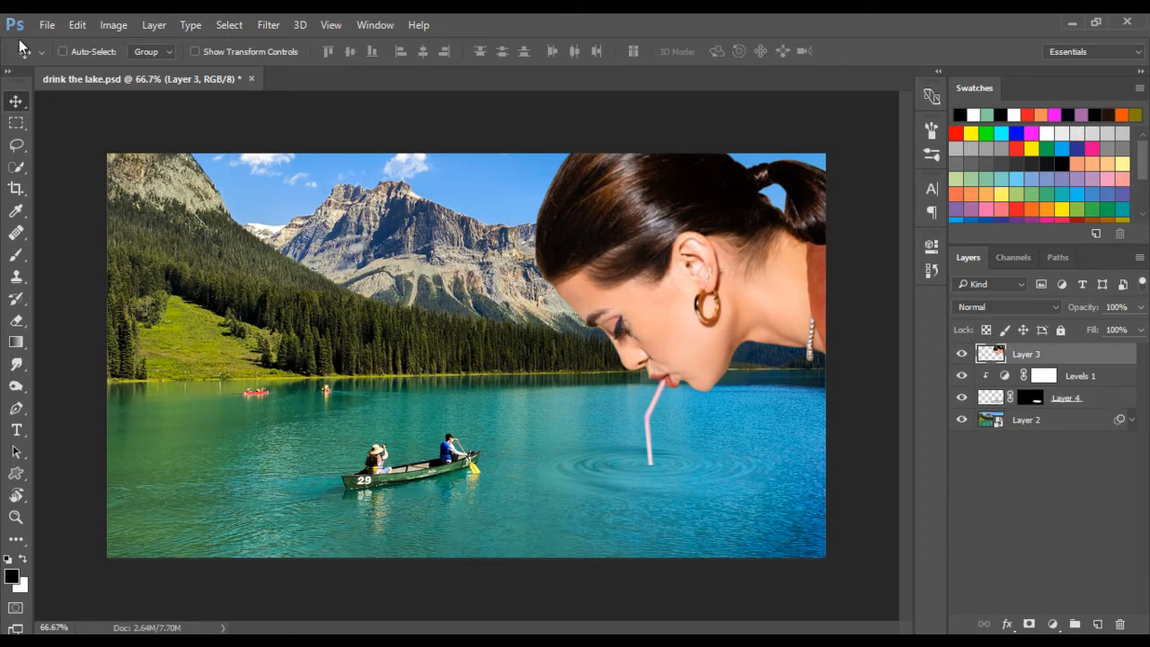
left_click(46, 24)
left_click(135, 192)
Step: Add a Curves adjustment clipped to the woman layer and darken her skin tones by sampling the cheek
left_click(1052, 624)
left_click(1058, 369)
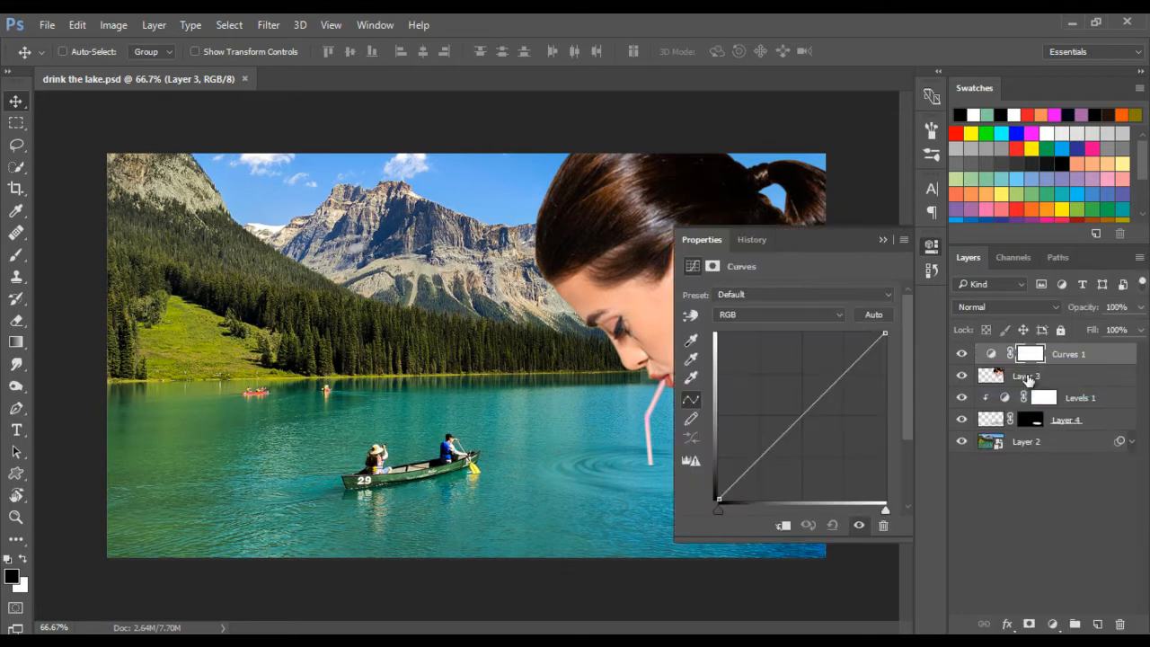
left_click_drag(710, 241, 122, 155)
left_click(192, 449)
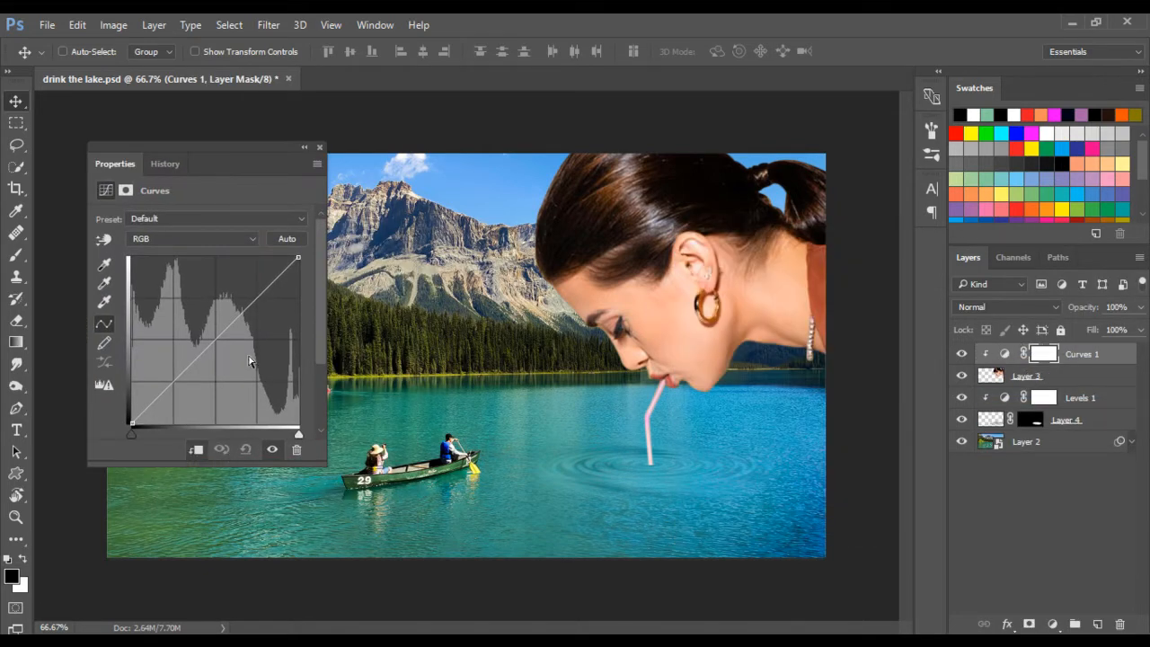
left_click(103, 239)
left_click_drag(697, 321, 682, 336)
Step: Add a second Curves adjustment clipped to the woman and slightly lower its Red channel in the cheek's bright tones
left_click(1053, 623)
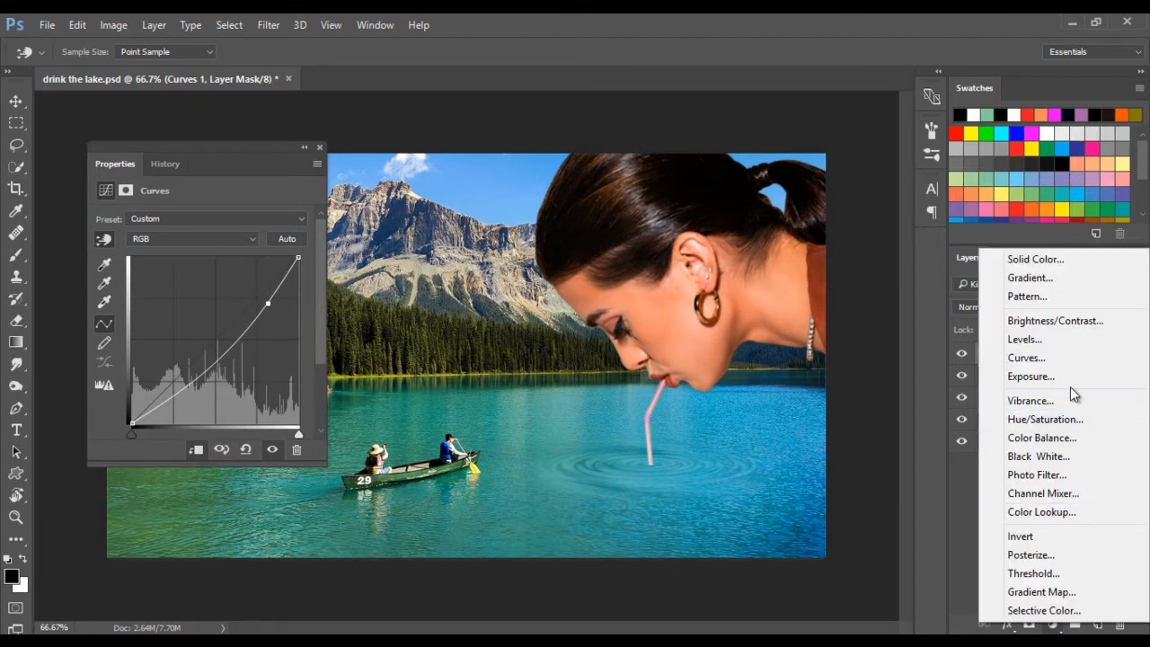
left_click(1073, 357)
left_click(196, 450)
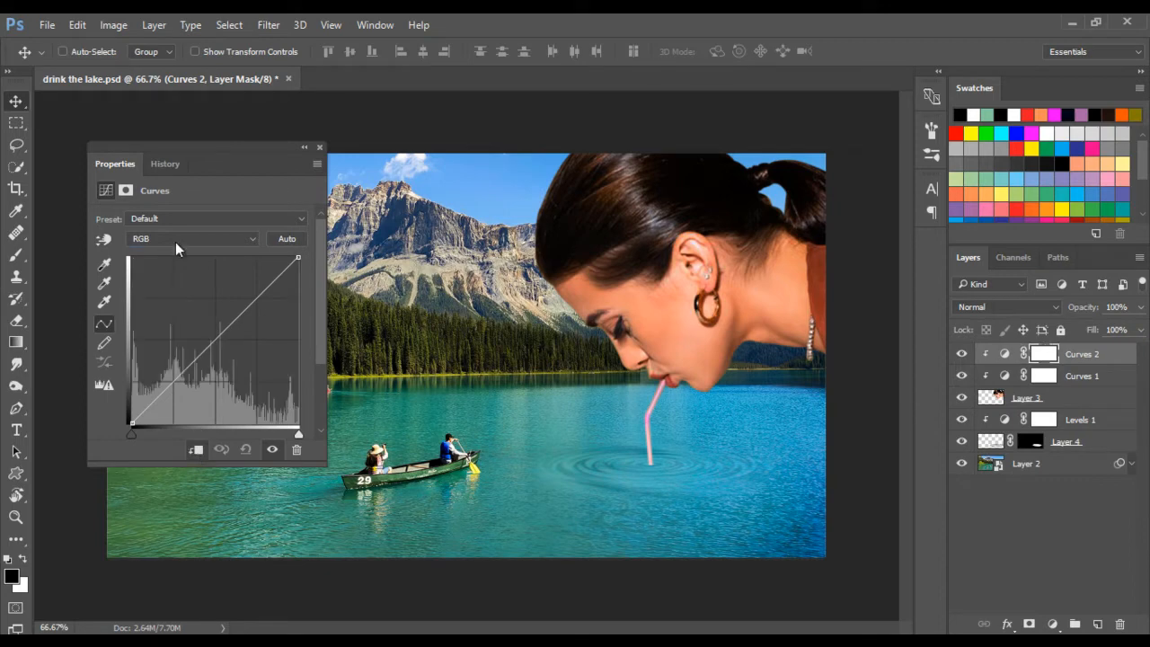
left_click(176, 239)
left_click(176, 264)
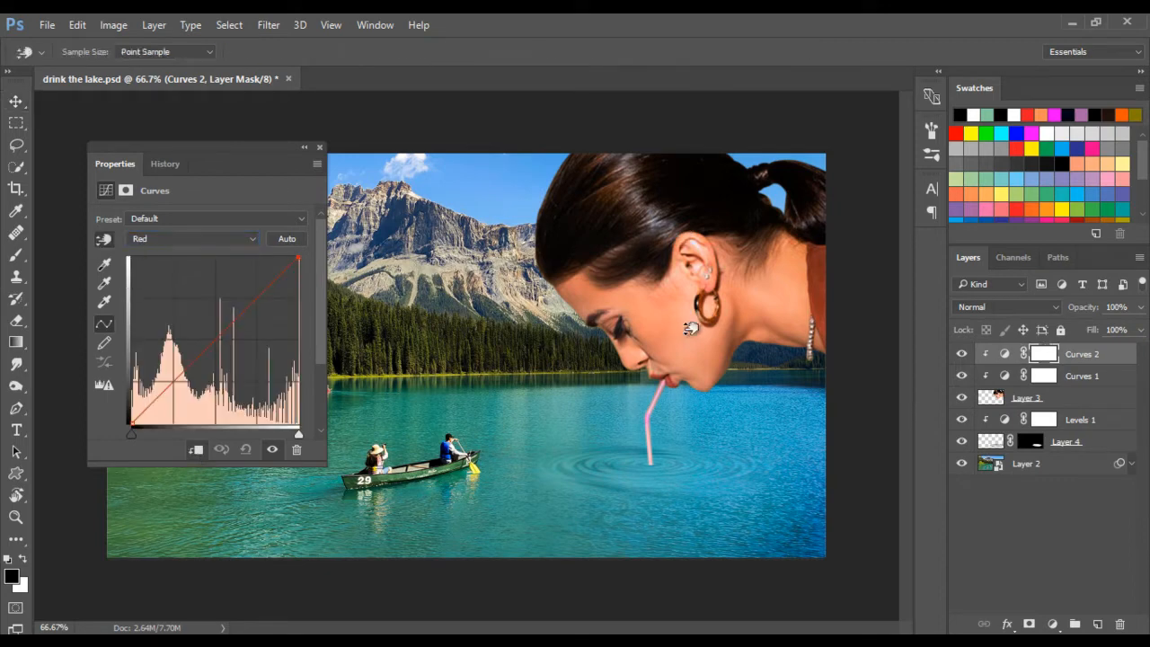
left_click_drag(692, 314, 694, 346)
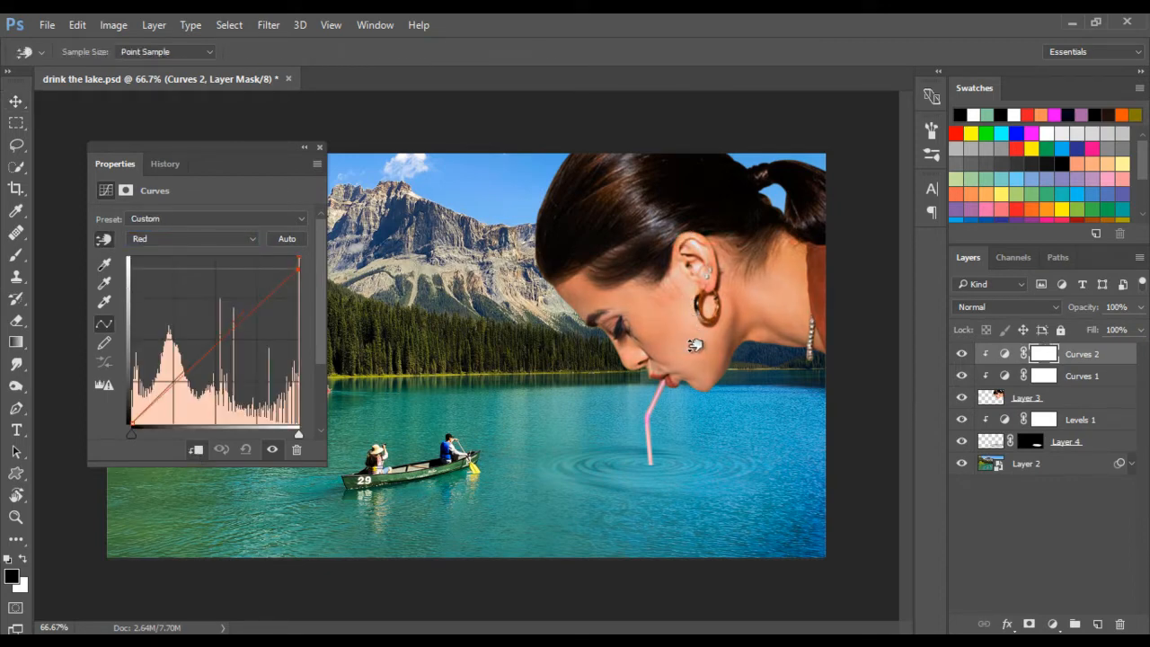
Step: Adjust the second Curves layer's Green channel on the cheek and its Blue channel in the midtones and shadows
left_click(180, 239)
left_click(180, 274)
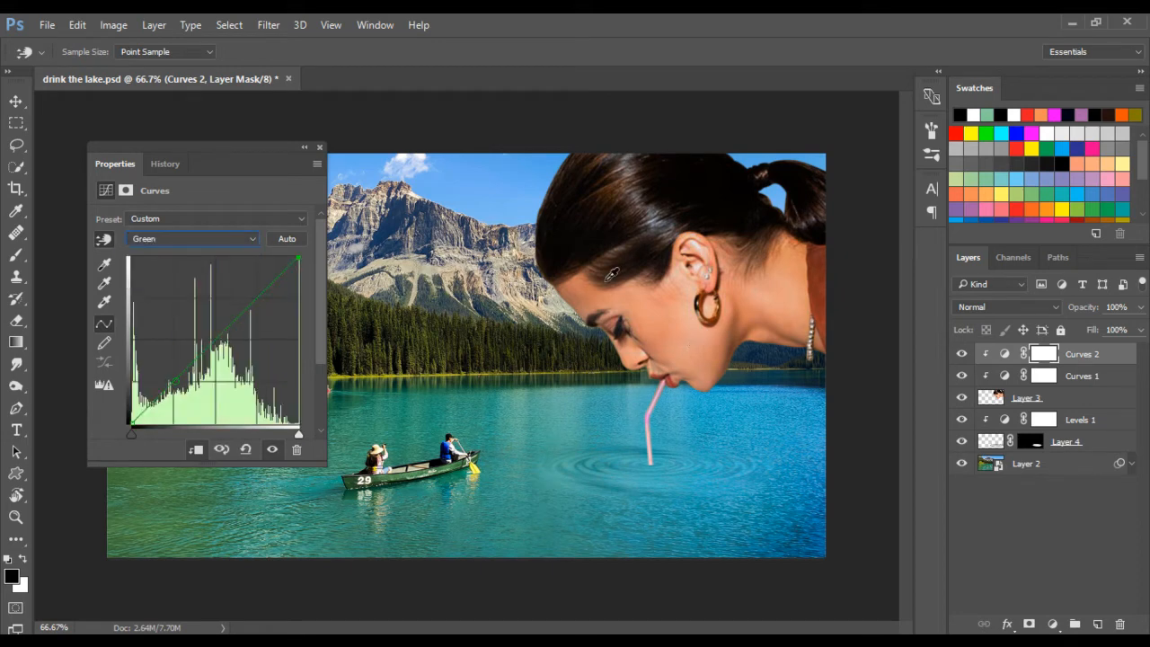
mouse_move(683, 326)
left_mouse_down()
mouse_move(684, 310)
mouse_move(693, 327)
left_mouse_up()
left_click(236, 240)
left_click(224, 293)
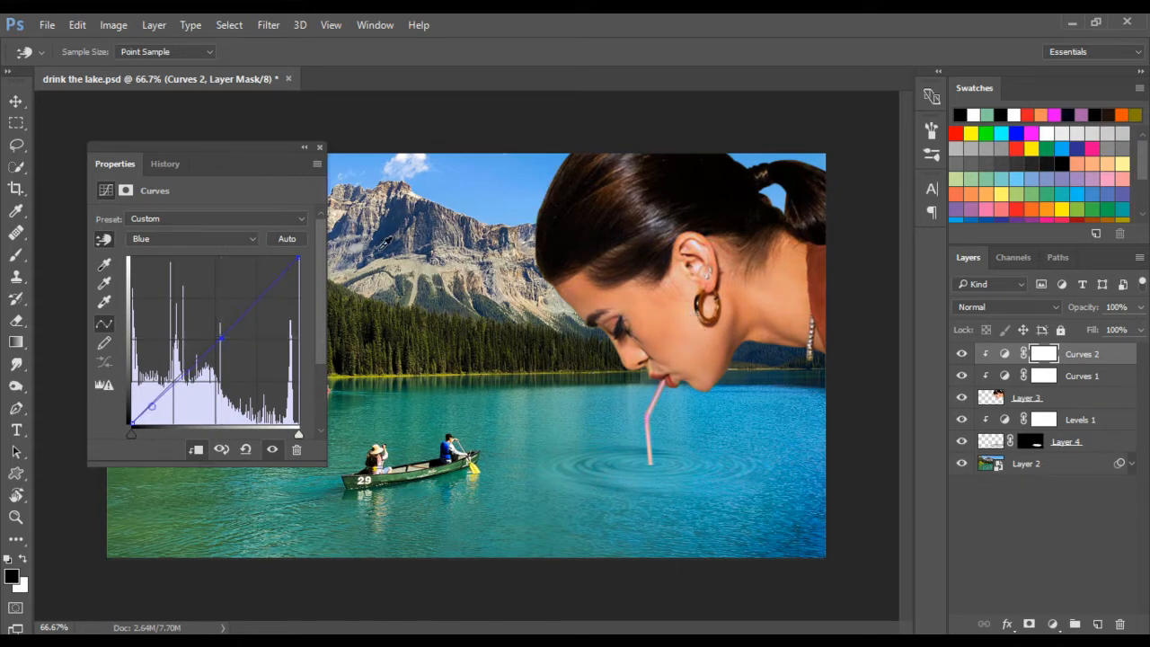
Step: Fine-tune the Green and Red channels of the second Curves layer and dock its properties out of the image's way
left_click(199, 239)
left_click(203, 272)
left_click(199, 239)
left_click(199, 262)
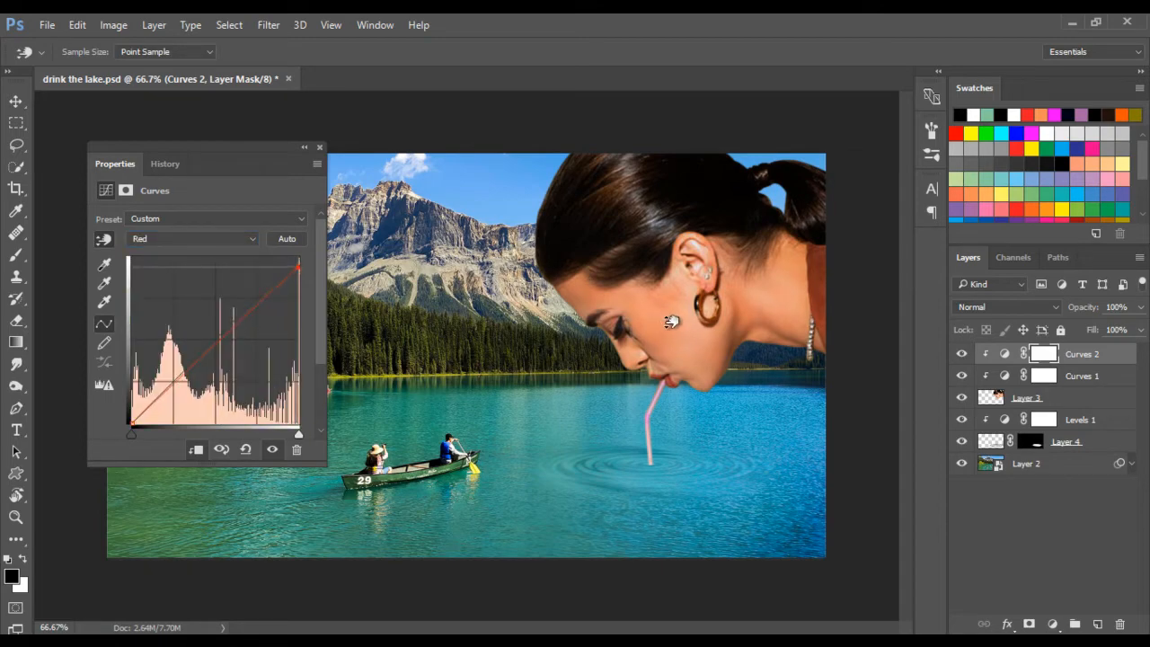
left_click_drag(235, 172, 932, 256)
Step: Add a Hue/Saturation adjustment clipped to the woman and slightly raise its saturation
left_click(1030, 625)
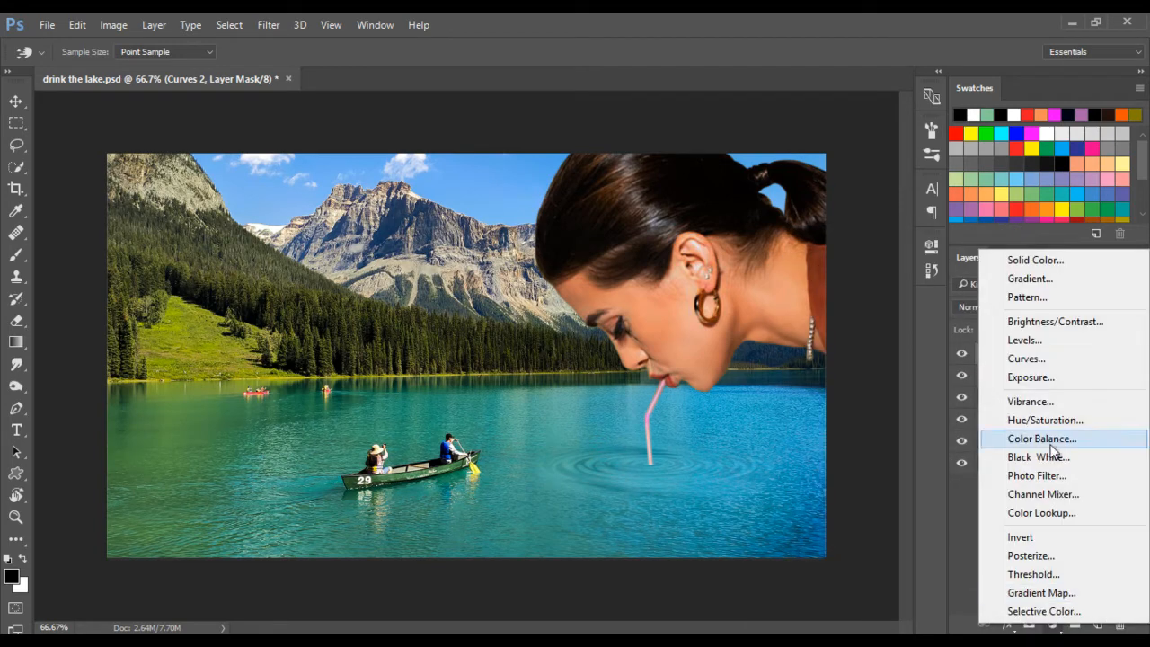
left_click(1033, 419)
left_click_drag(802, 232, 274, 150)
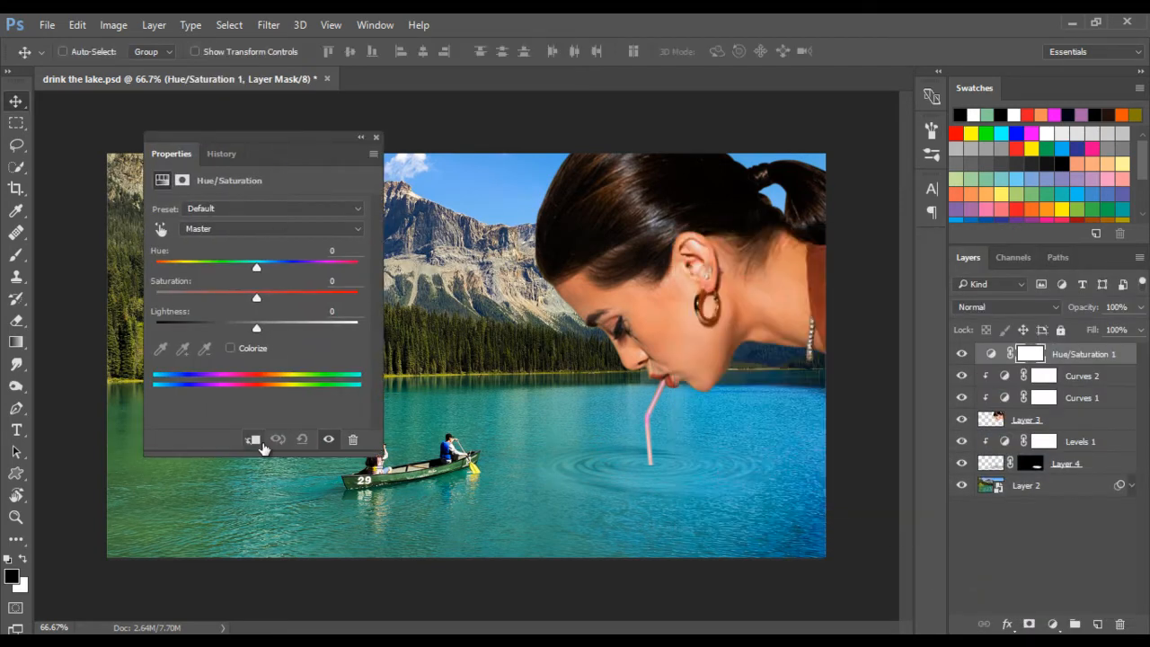
left_click(252, 439)
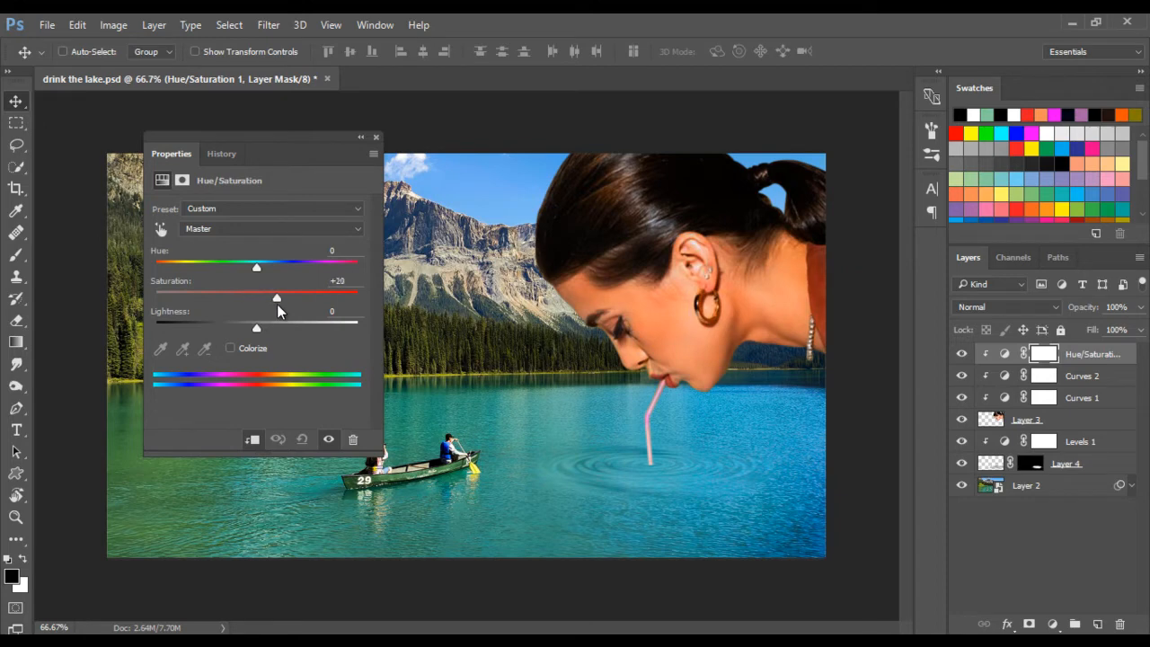
mouse_move(280, 303)
left_mouse_down()
mouse_move(247, 311)
mouse_move(265, 309)
left_mouse_up()
left_click_drag(362, 150, 934, 247)
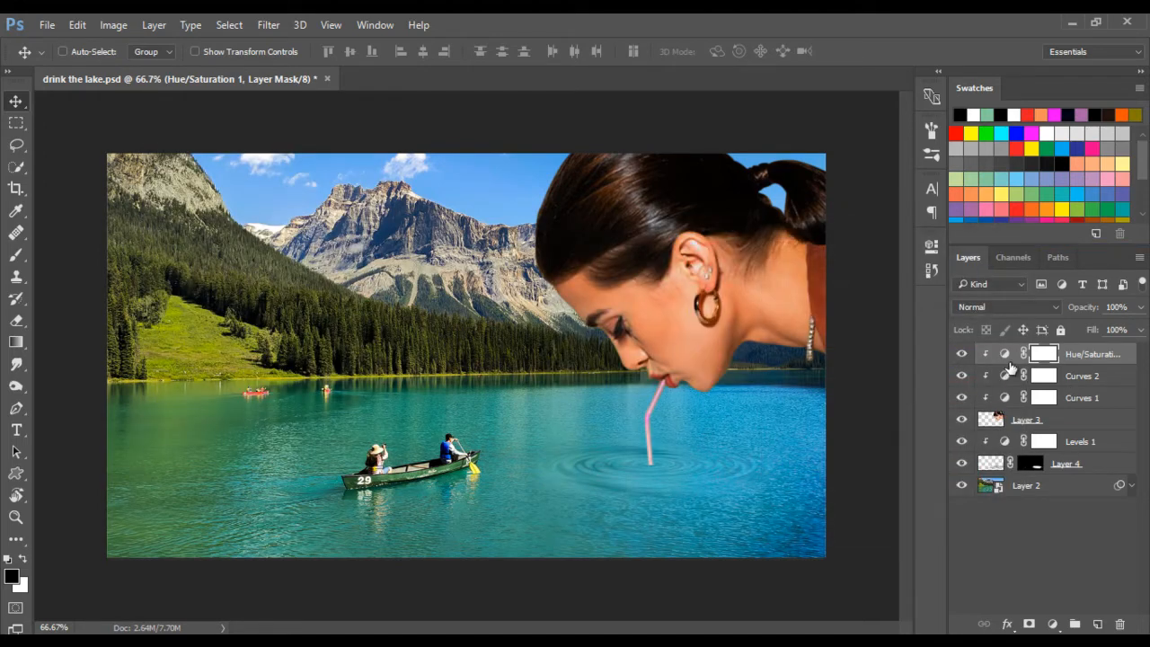
Step: Add a strongly brightening Curves adjustment clipped directly above the woman layer and invert its mask to black
left_click(1060, 421)
left_click(1090, 360)
left_click(1095, 420)
left_click(1051, 624)
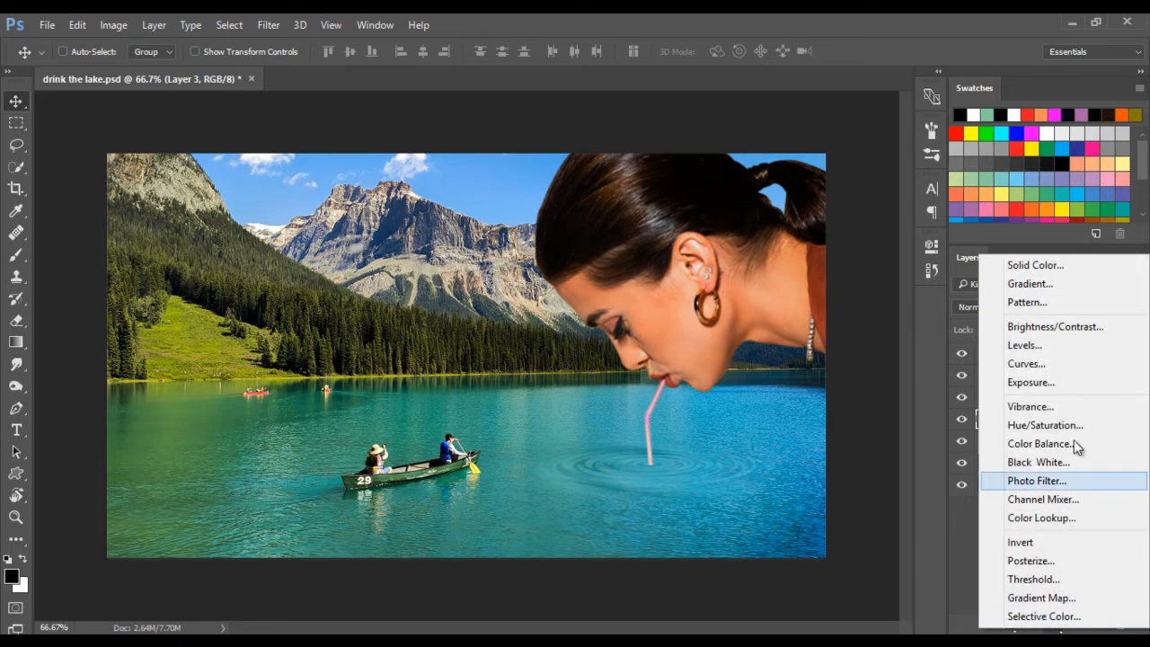
left_click(1060, 363)
left_click(783, 527)
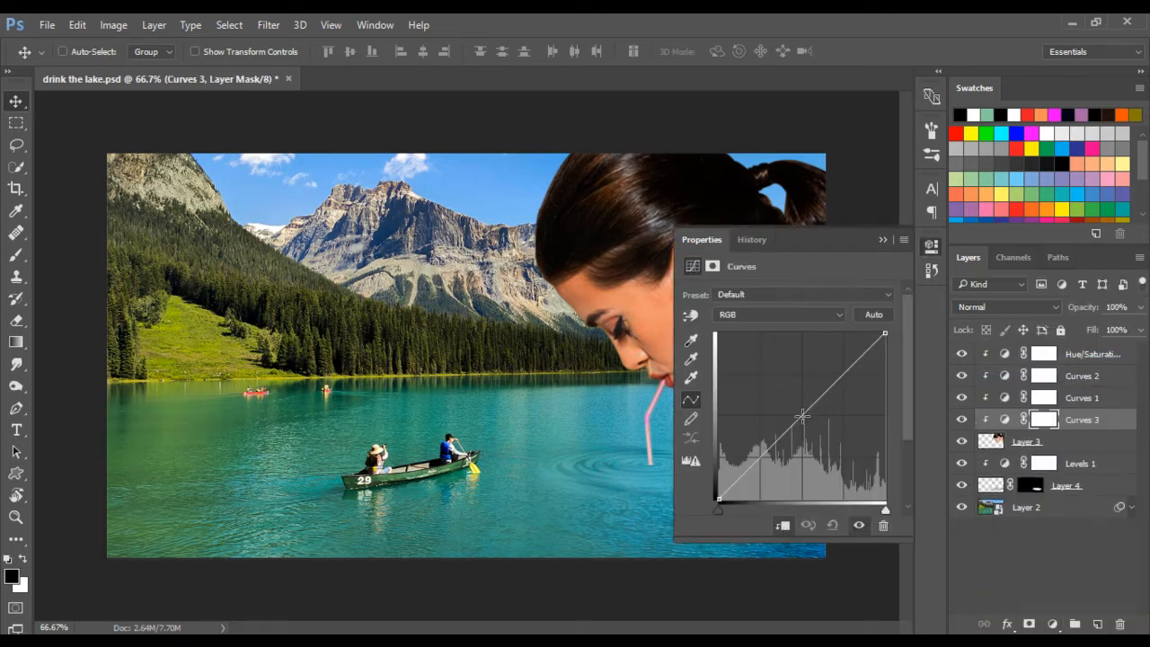
left_click_drag(802, 416, 786, 377)
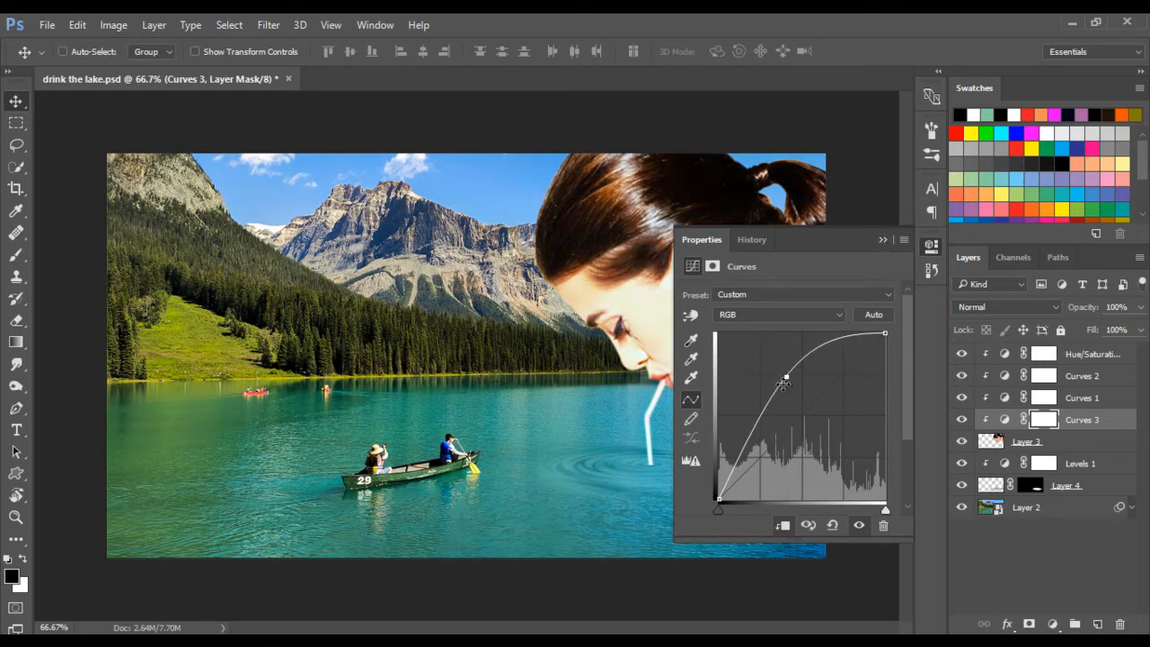
left_click(1036, 420)
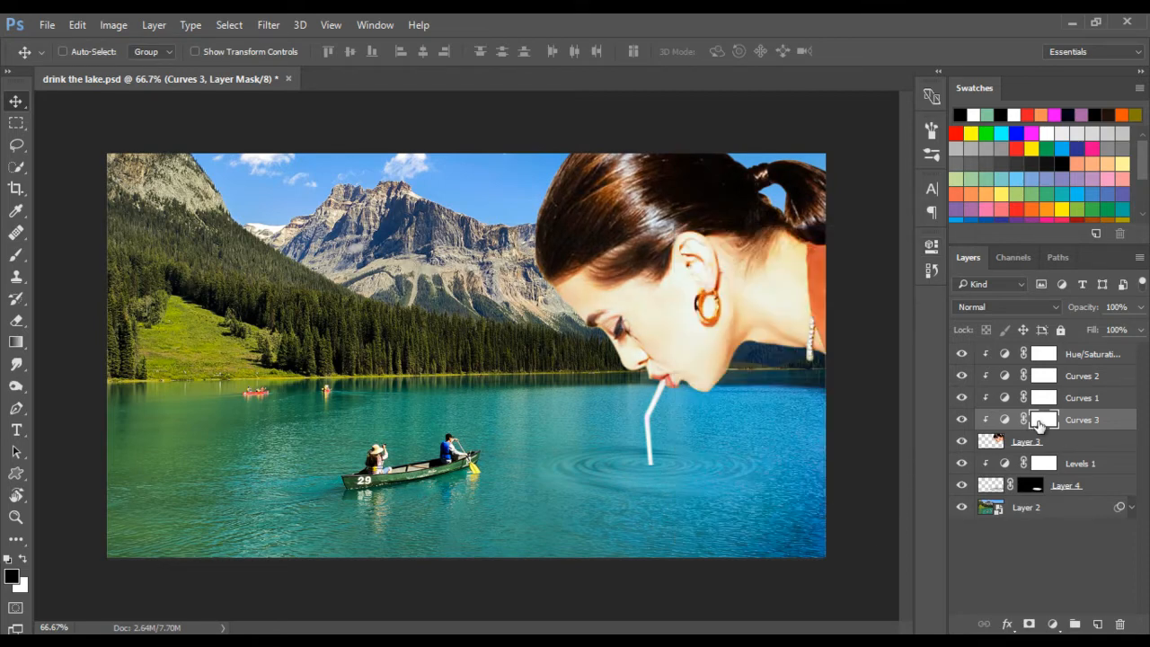
key("ctrl+i")
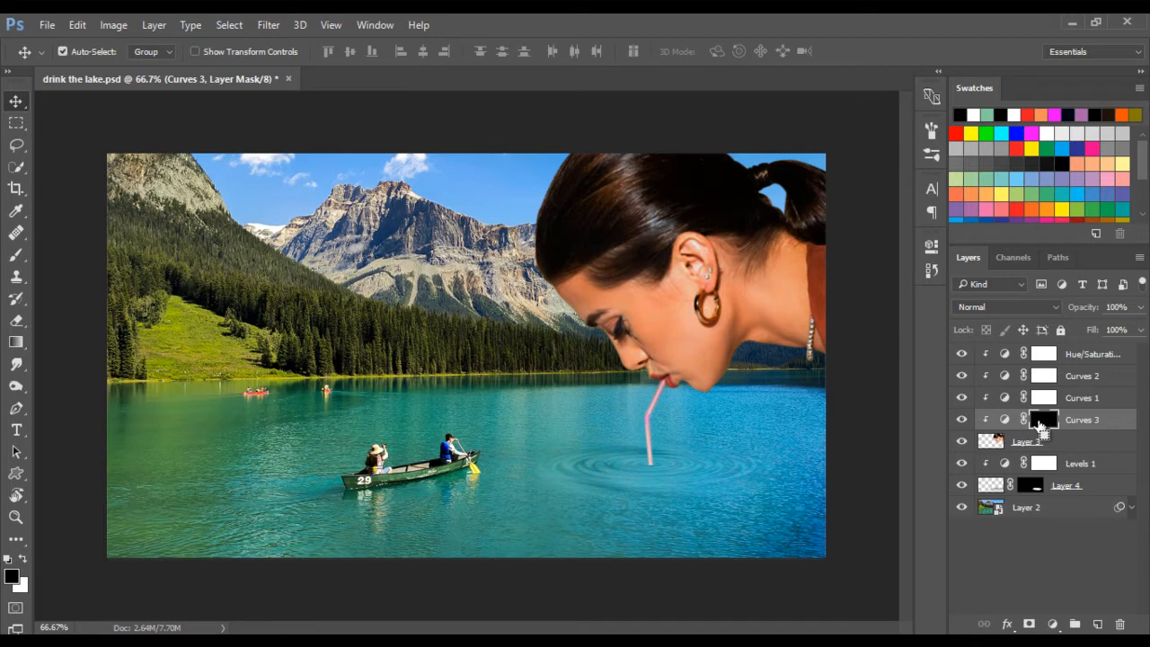
Step: Add another clipped Curves adjustment above Curves 3, darken its midtones, and invert its mask to black
left_click(1053, 624)
left_click(1069, 357)
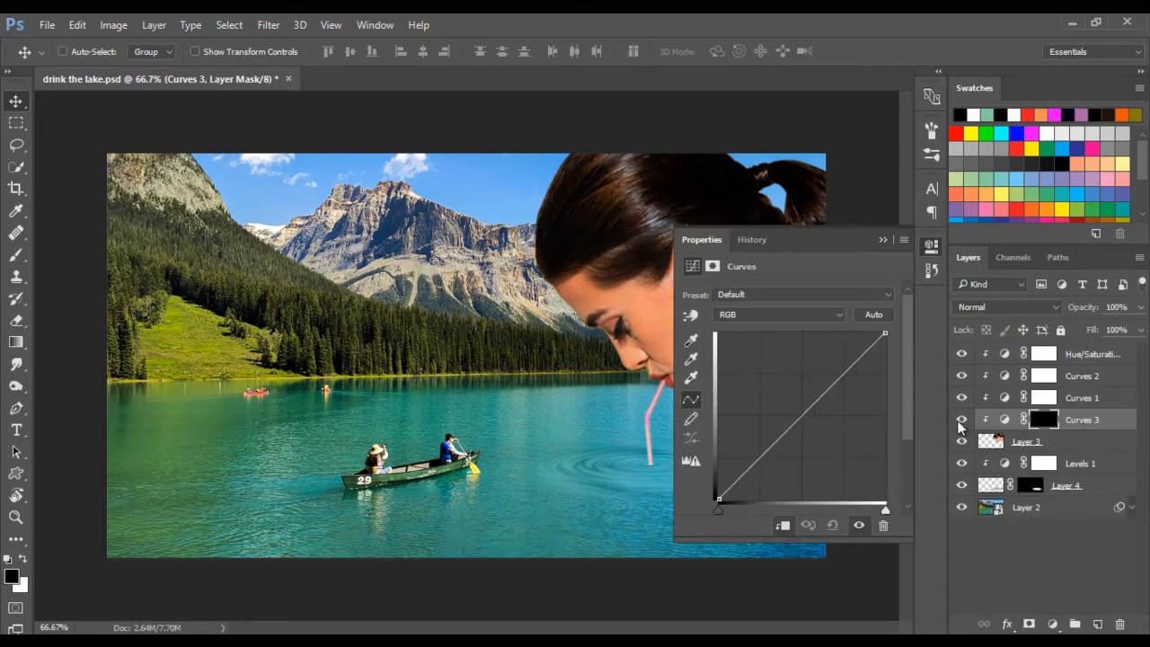
left_click_drag(814, 405, 814, 426)
left_click(881, 240)
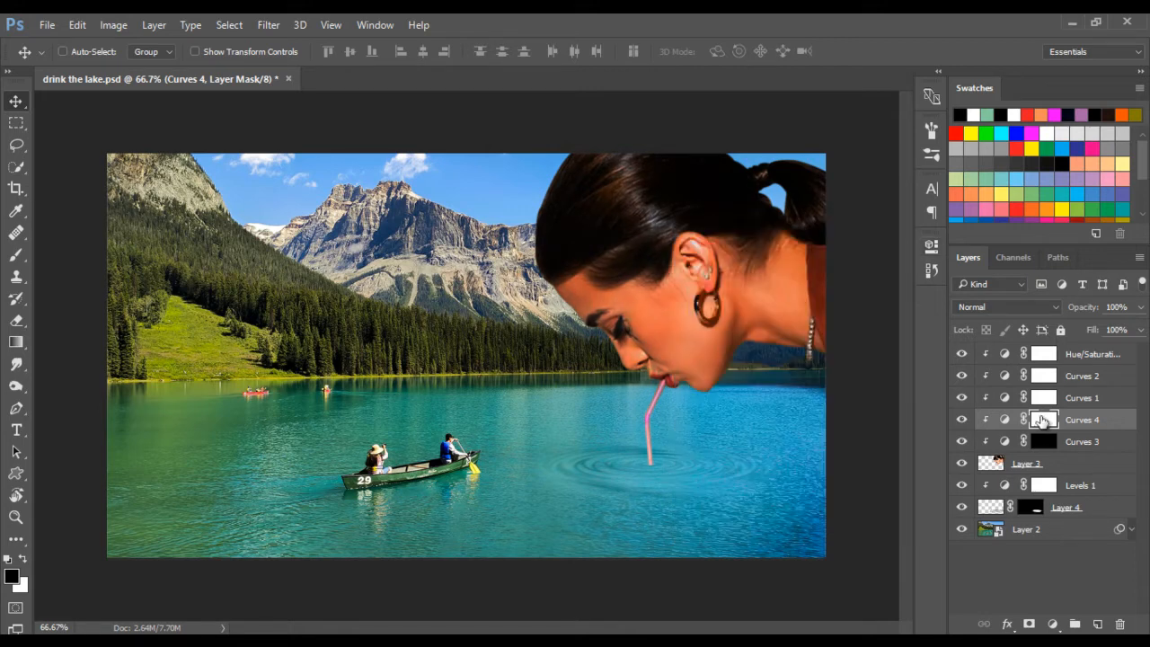
key("ctrl+i")
Step: Set up a white brush with 90% flow for the Curves 3 mask and load the woman layer's outline as a selection
left_click(1049, 443)
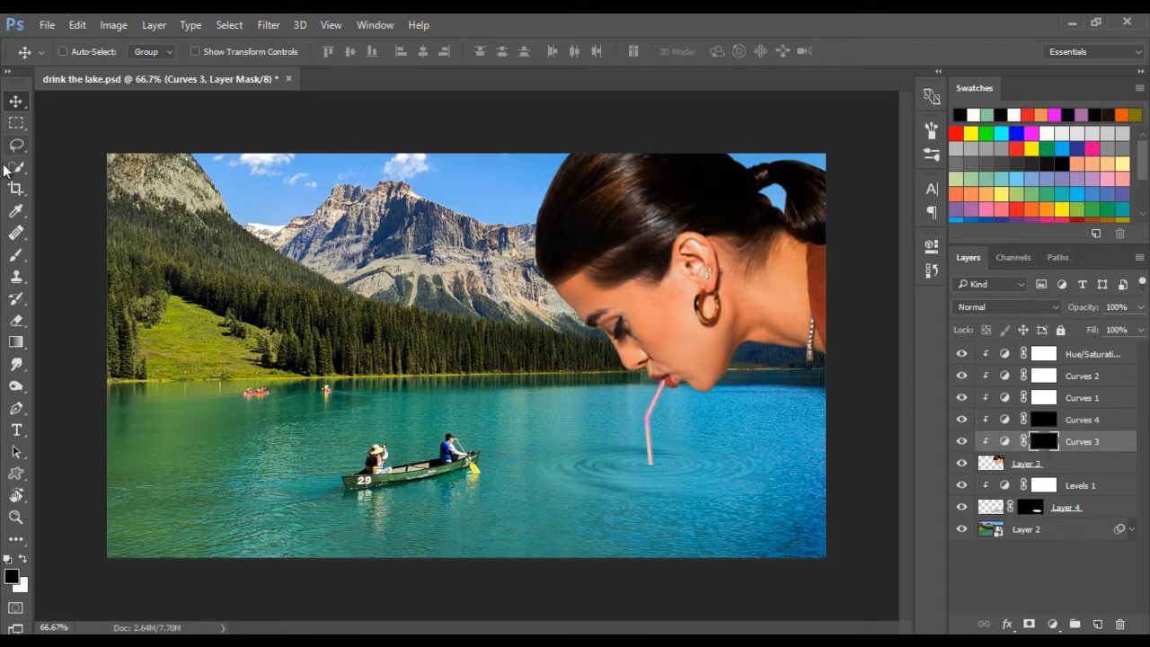
left_click(22, 254)
key("x")
left_click_drag(462, 51, 520, 74)
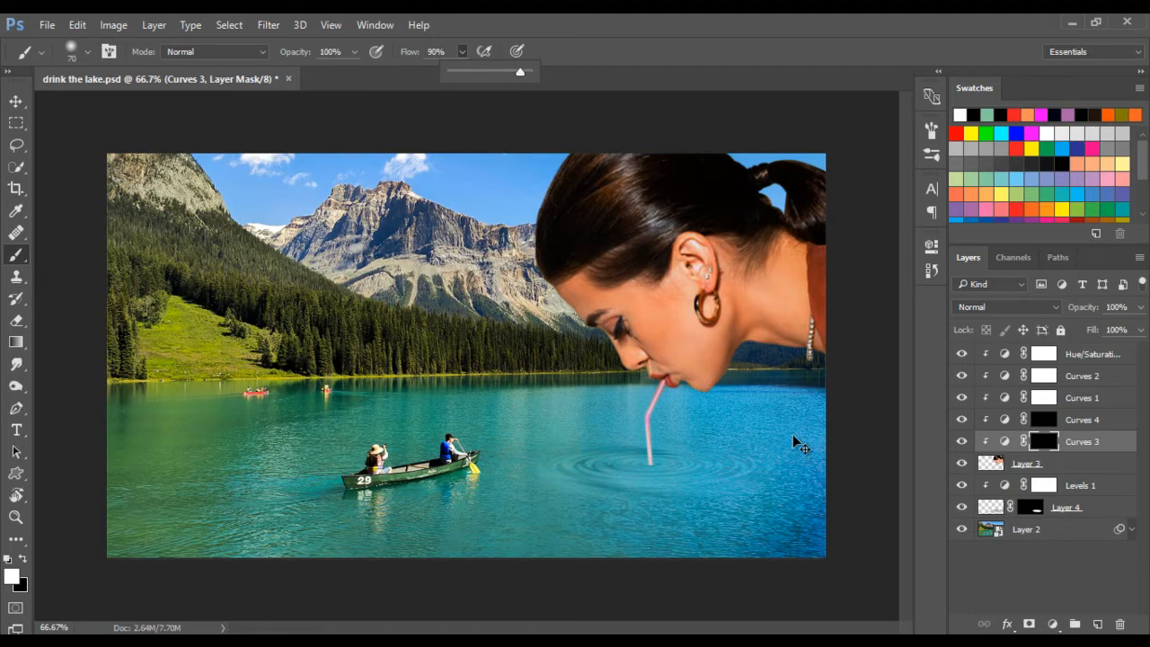
key("ctrl+plus")
key("ctrl+plus")
key("ctrl+plus")
left_click_drag(792, 435, 37, 266)
left_click_drag(539, 523, 428, 447)
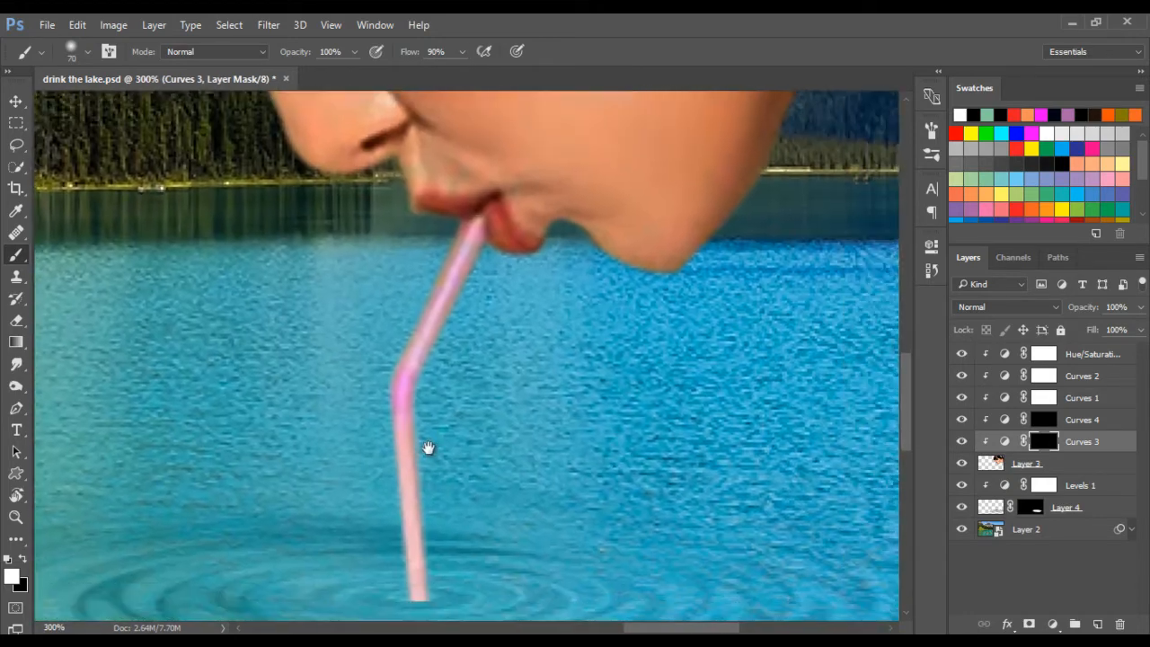
left_click(990, 462, "ctrl")
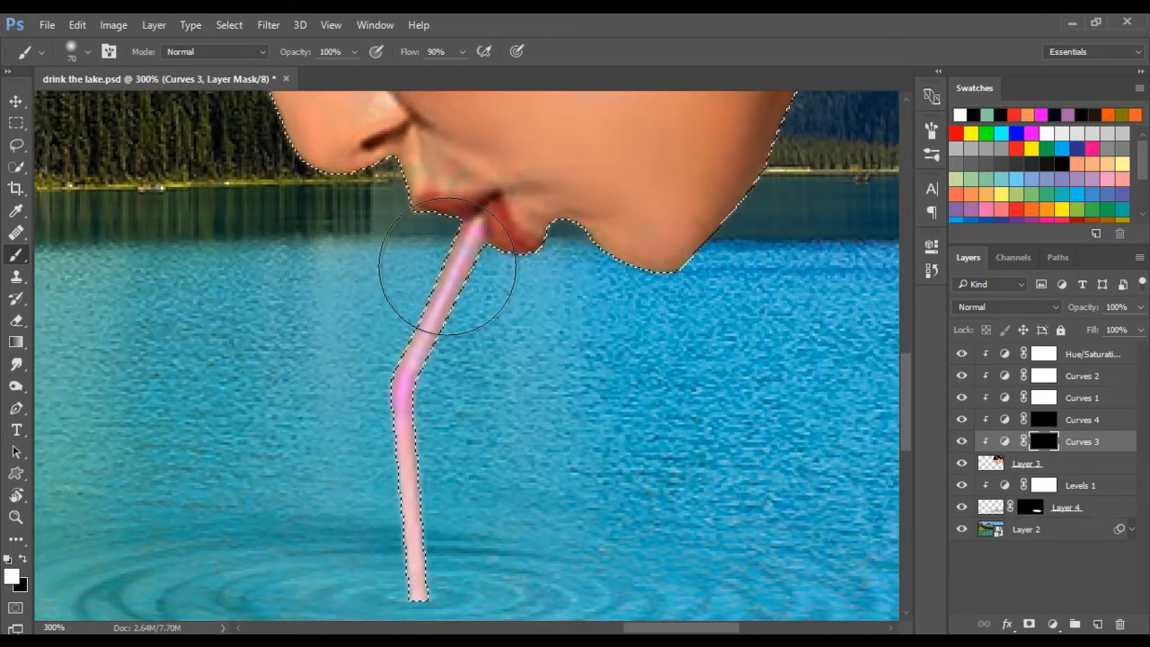
Step: Reduce the brush size to 10 and paint a highlight along the straw's left edge on the Curves 3 mask
key("bracketleft")
key("bracketleft")
key("bracketleft")
key("bracketleft")
key("bracketleft")
key("bracketleft")
key("bracketleft")
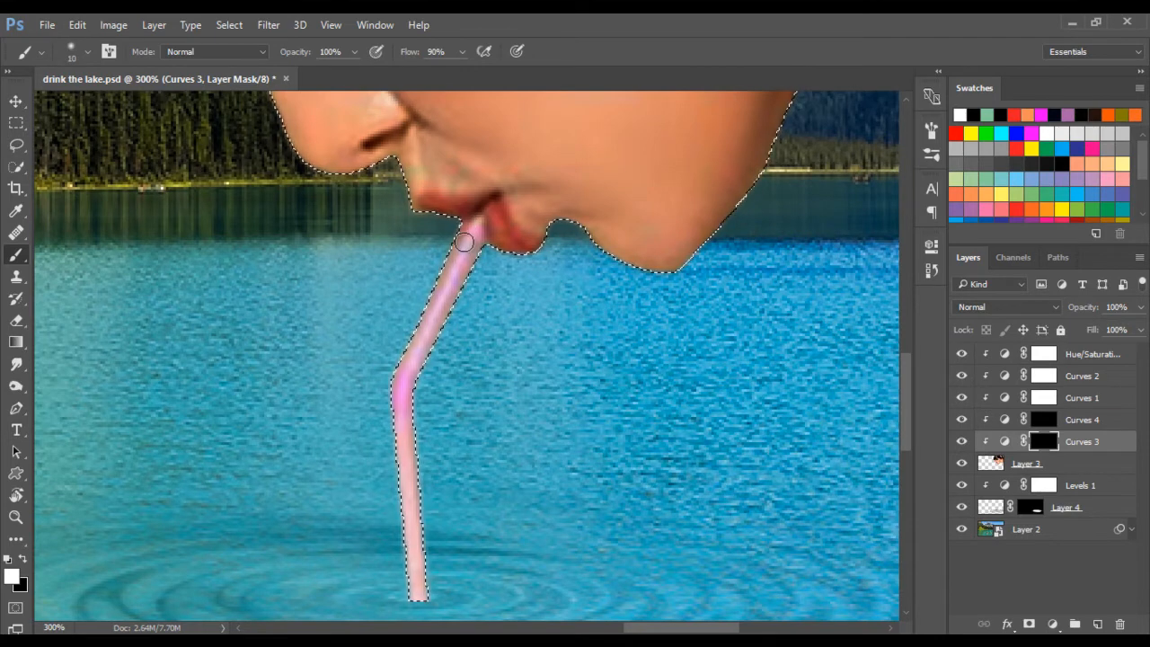
left_click_drag(453, 235, 402, 347)
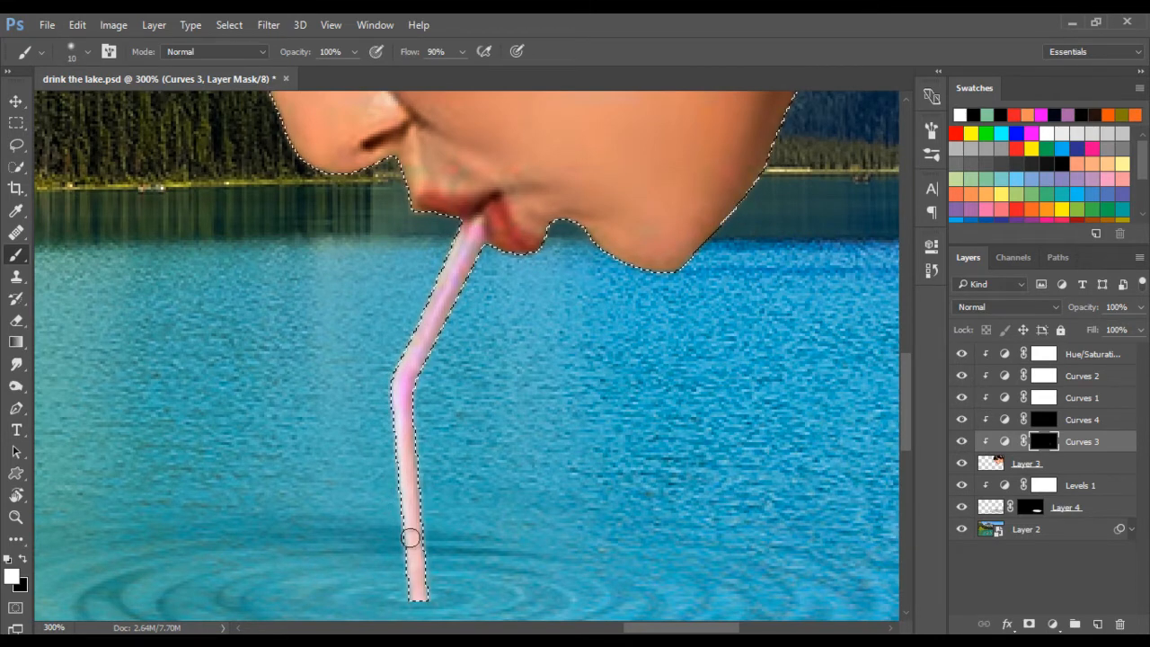
Step: Paint a shadow along the straw's right edge on the Curves 4 mask, darken its curve further, and deselect
left_click(1044, 420)
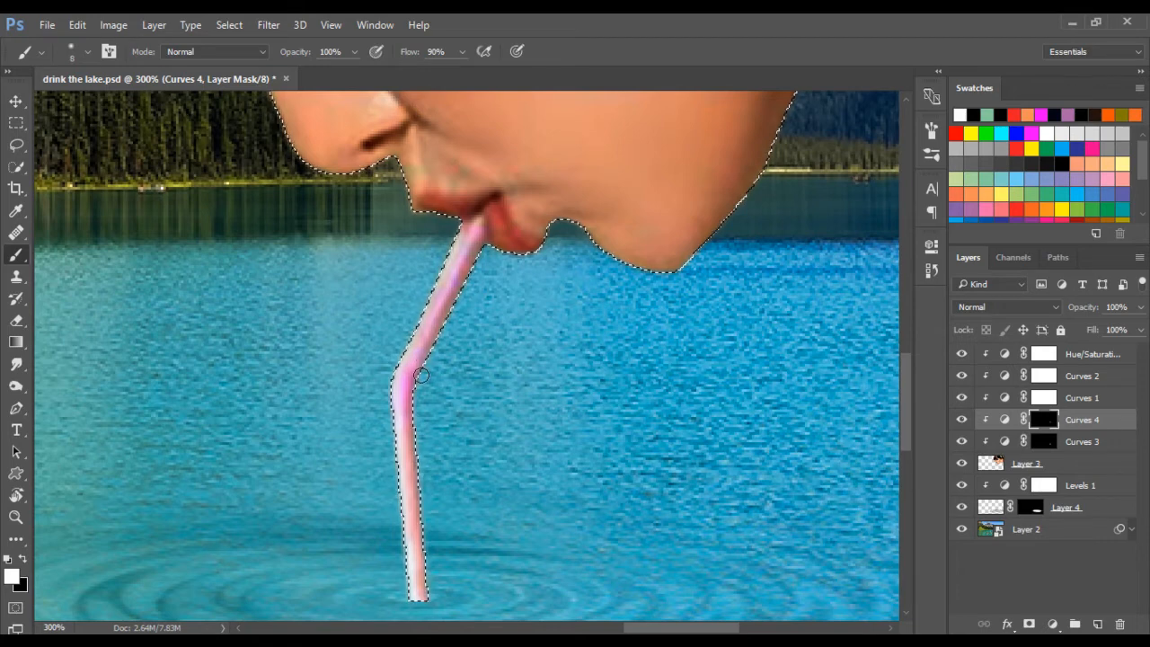
double_click(1004, 418)
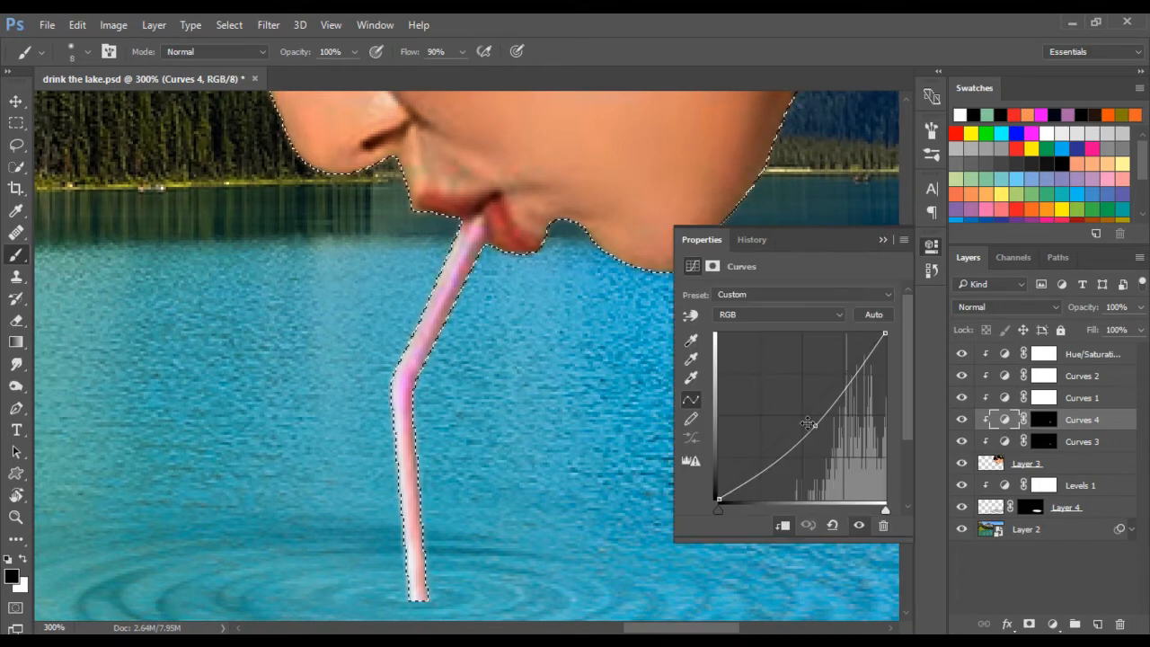
left_click_drag(820, 398, 819, 440)
left_click(882, 240)
key("ctrl+minus")
key("ctrl+minus")
key("ctrl+minus")
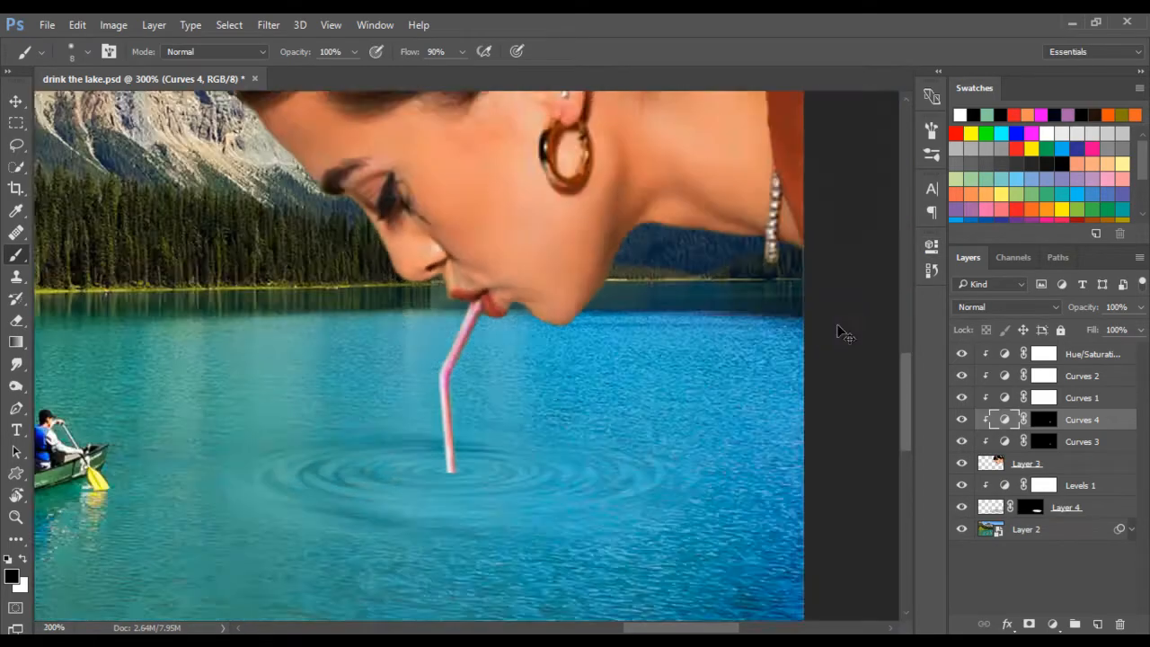
key("ctrl+d")
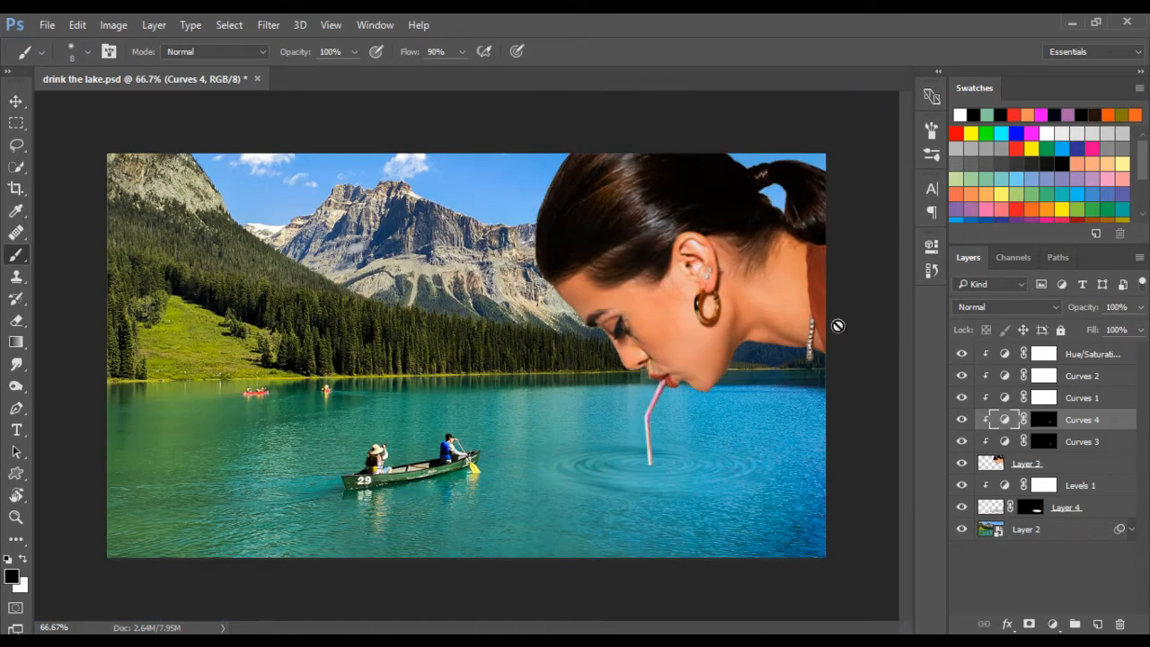
left_click(962, 420)
left_click(963, 420)
key("v")
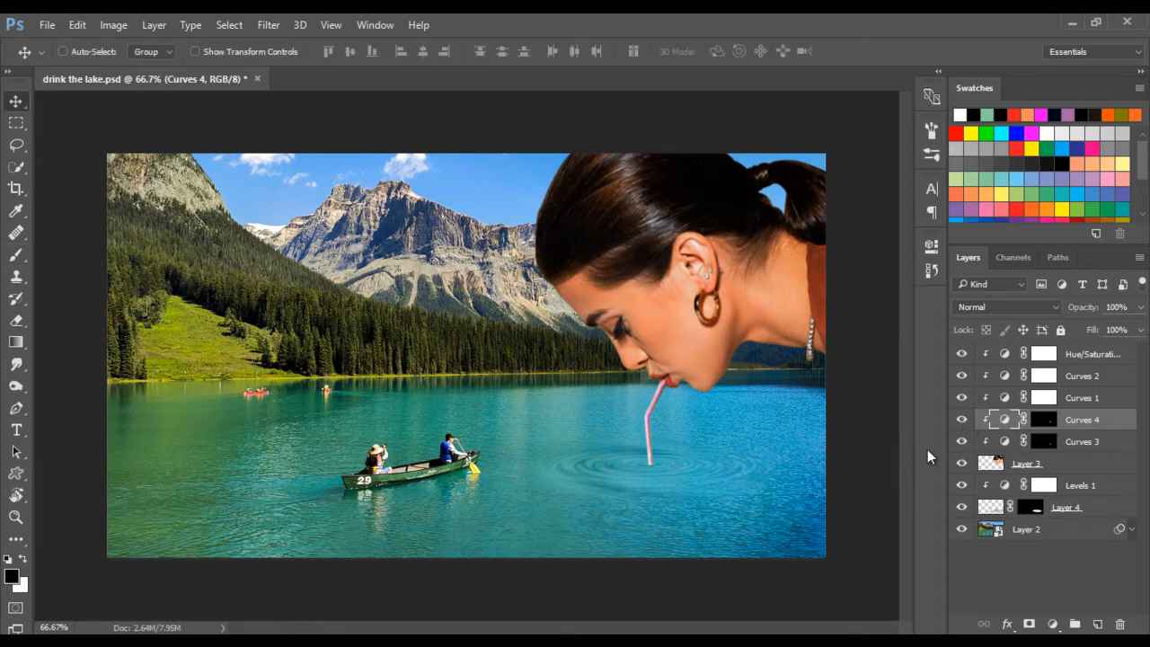
Step: Stamp all visible layers into a new layer at the top of the stack and hide every layer beneath it
left_click(1106, 355)
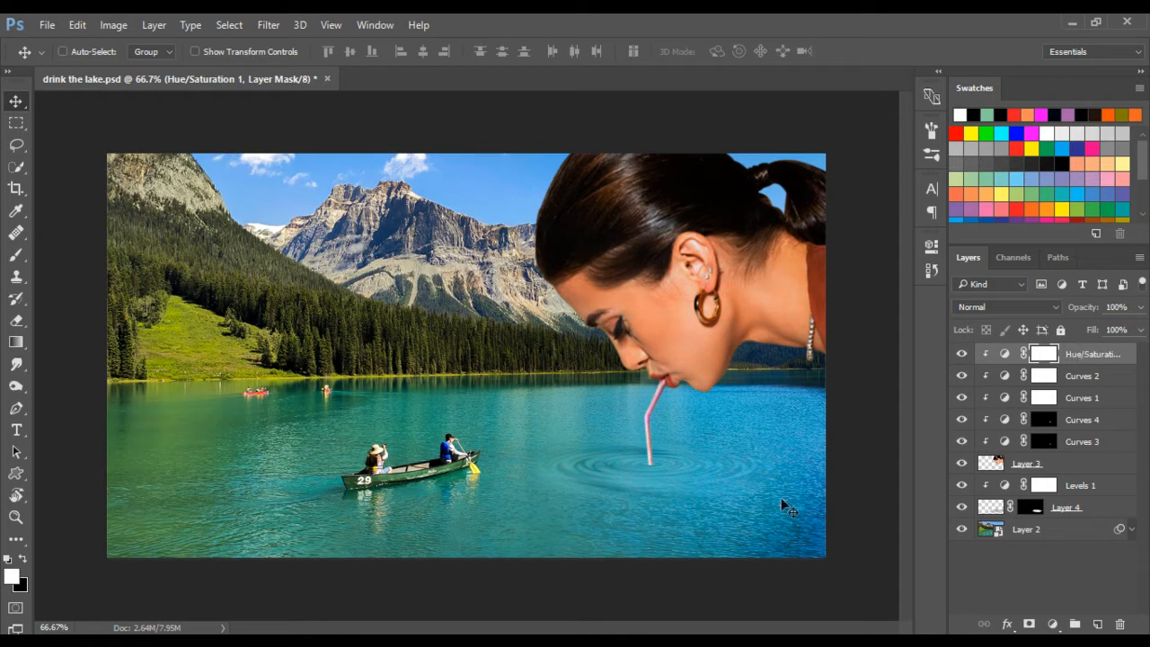
key("ctrl+shift+alt+e")
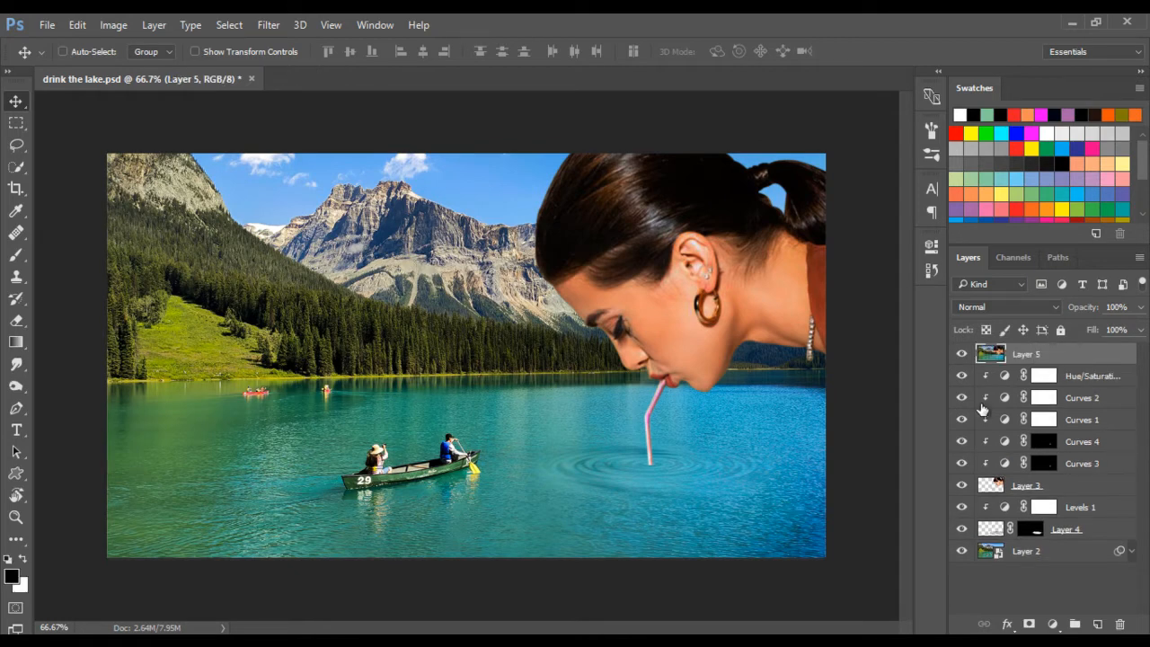
left_click_drag(960, 375, 961, 551)
Step: Convert the stamped Layer 5 to a smart object and save the document
right_click(1042, 357)
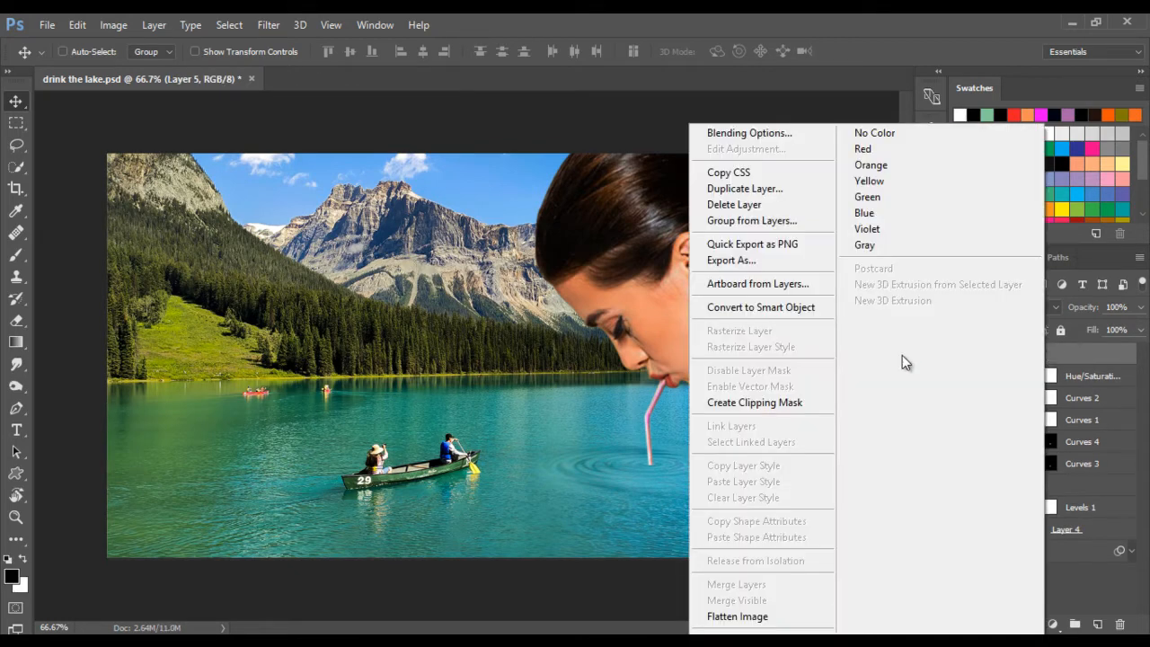
left_click(794, 308)
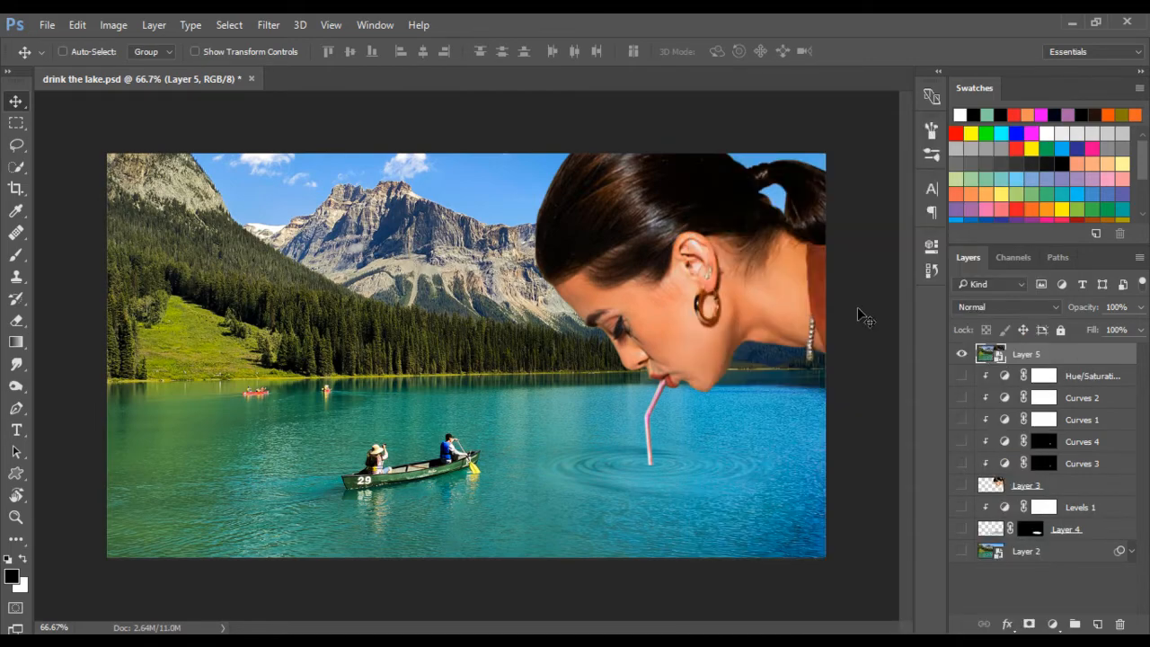
left_click(270, 25)
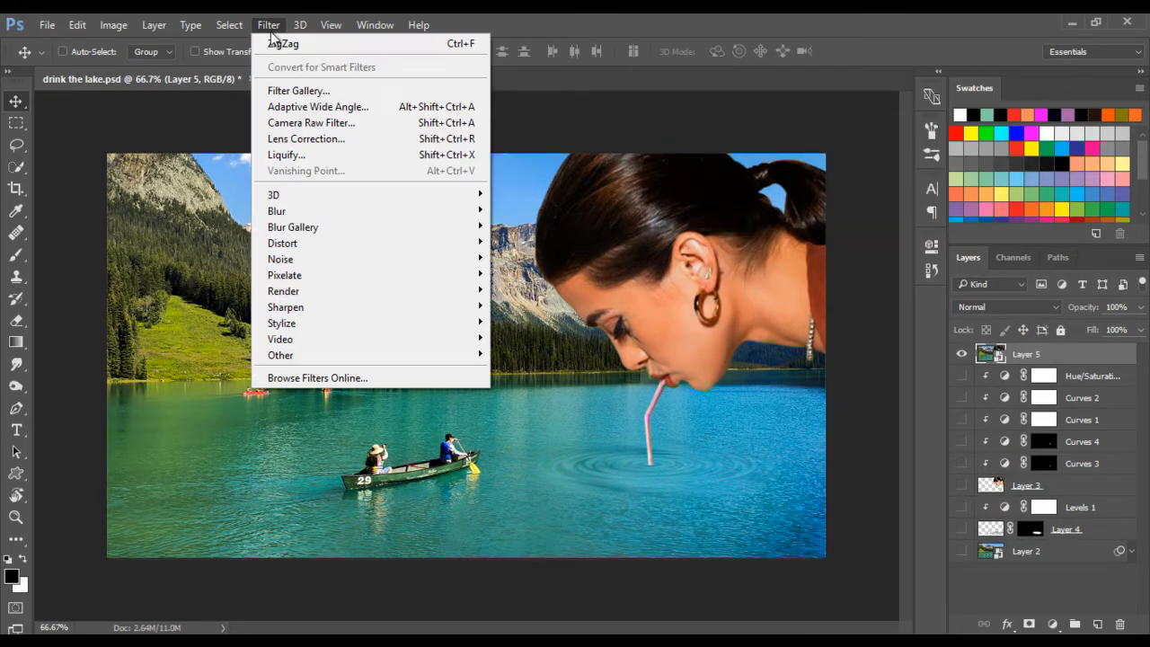
mouse_move(50, 28)
left_click(79, 195)
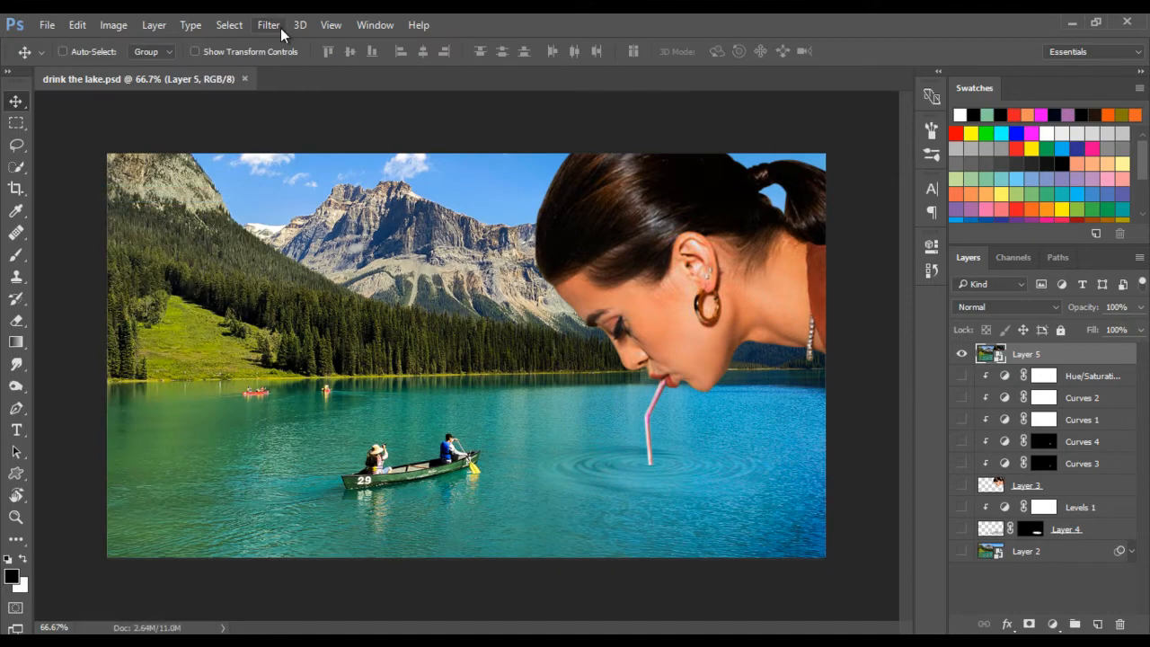
Step: Start a Camera Raw filter on Layer 5 and set Temperature to -16 with Tint at 0
left_click(280, 28)
left_click(309, 119)
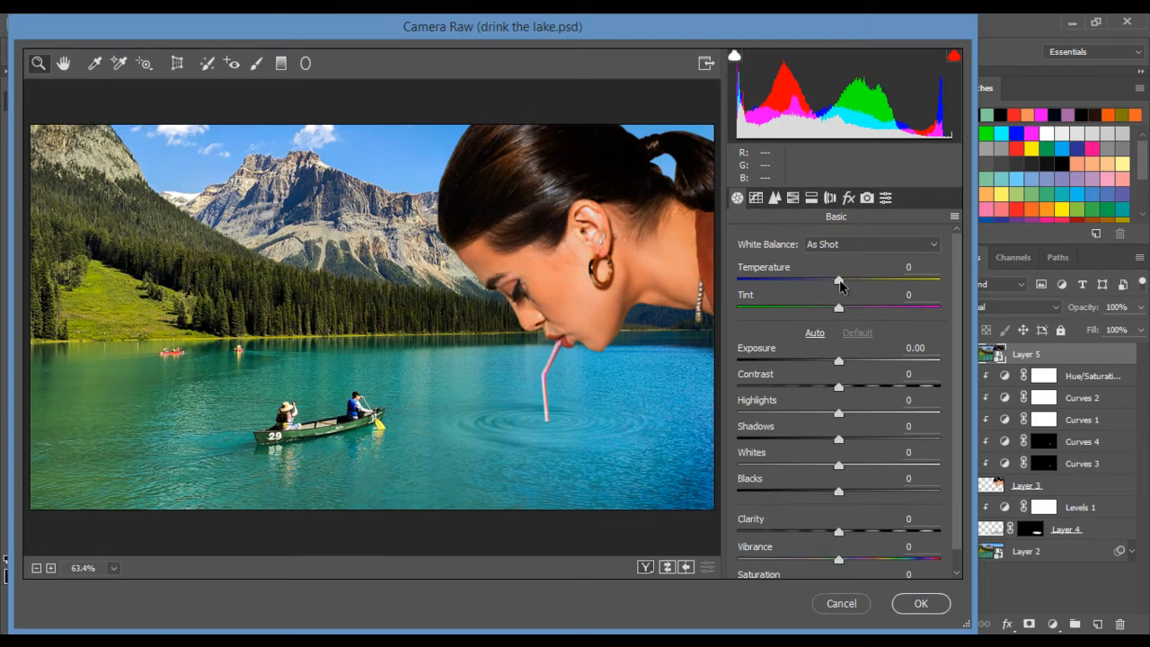
left_click_drag(838, 281, 853, 310)
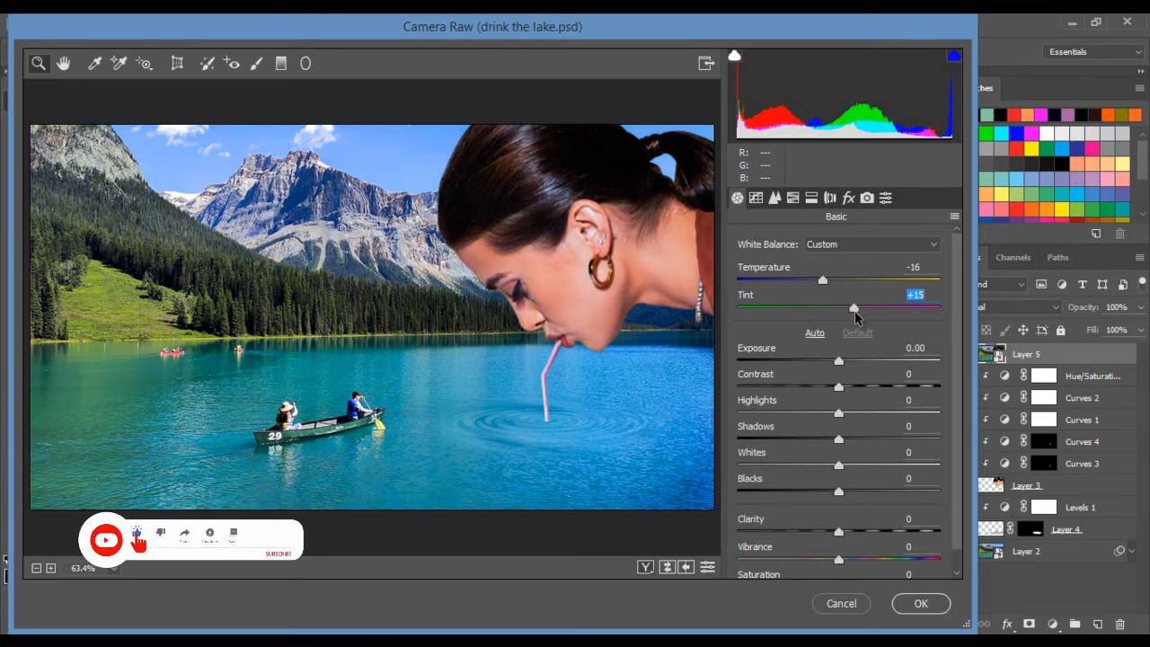
type("0")
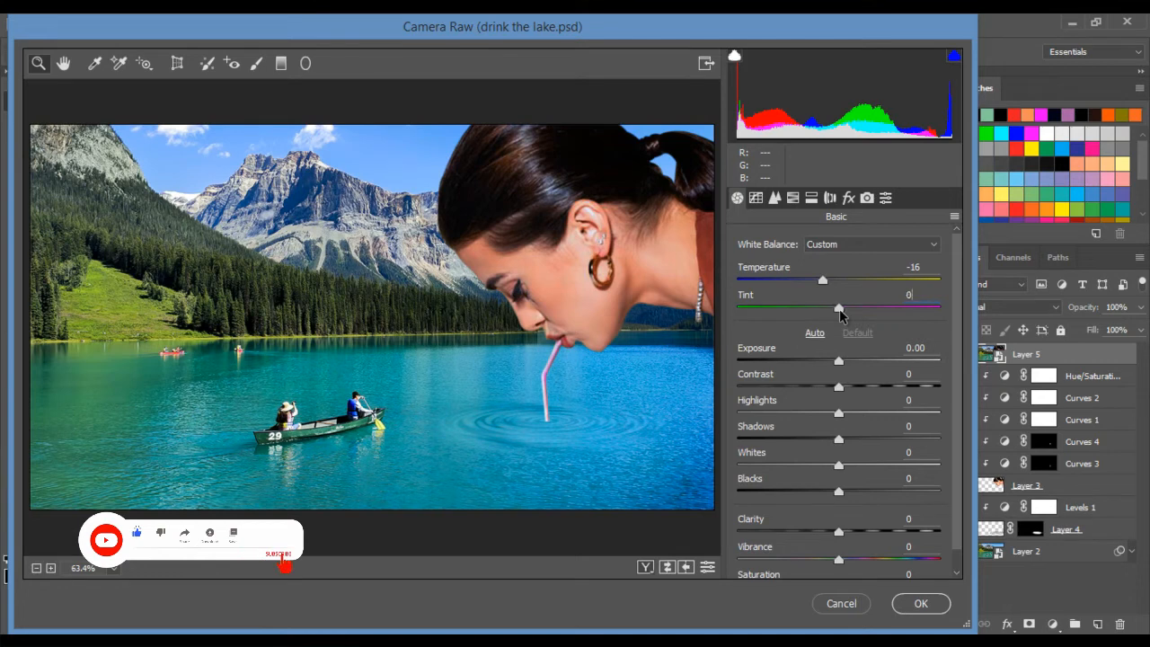
Step: Set Exposure to +0.10, Contrast to +5 and Clarity to +5, and raise the Vibrance
left_click_drag(838, 360, 845, 396)
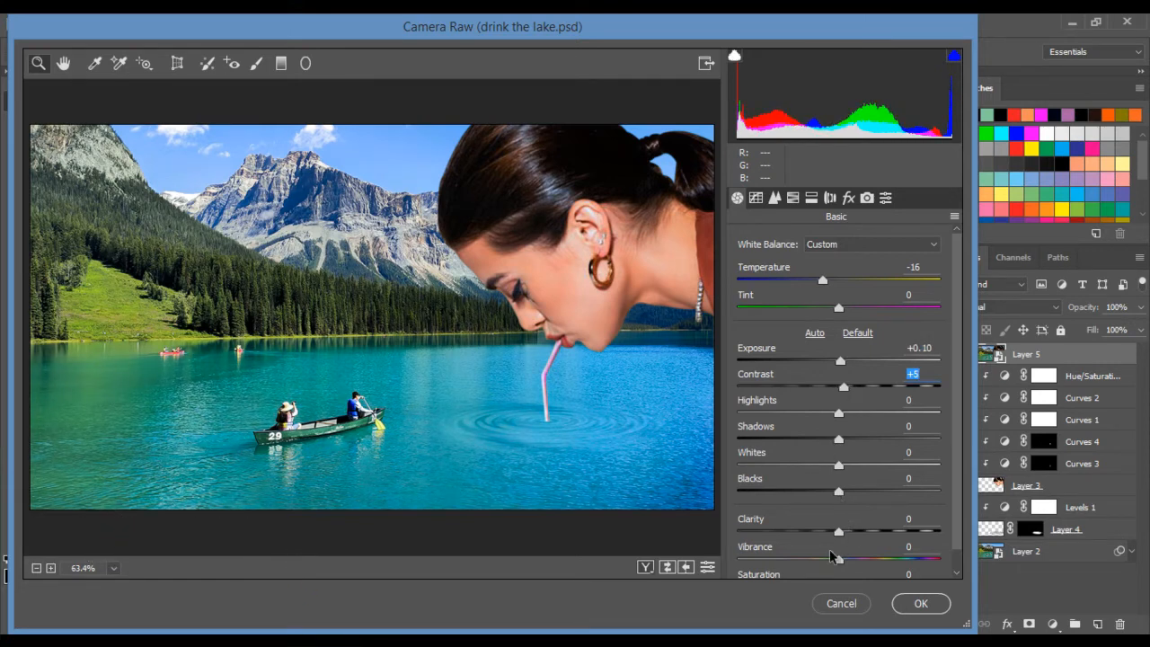
left_click_drag(839, 534, 848, 535)
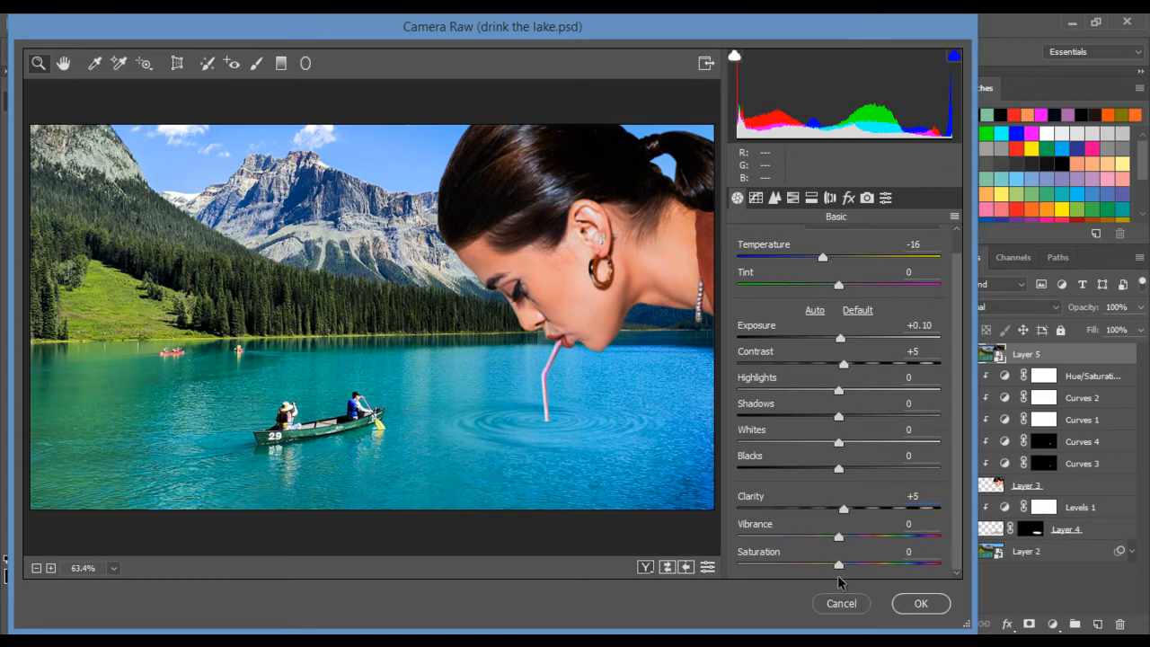
mouse_move(838, 536)
left_mouse_down()
mouse_move(880, 540)
mouse_move(860, 539)
left_mouse_up()
Step: Add lens vignetting with an Amount of -100 and a Midpoint of 40
left_click(829, 197)
scroll(955, 465, "down", 2)
left_click_drag(839, 506, 739, 517)
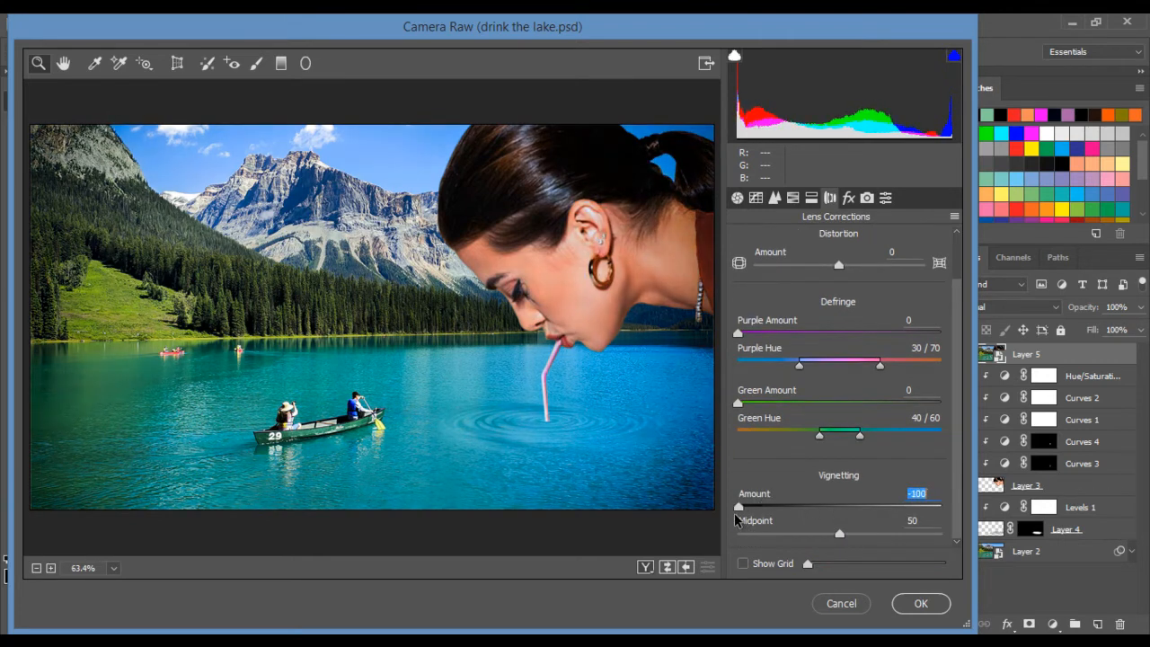
left_click(837, 535)
mouse_move(838, 539)
left_mouse_down()
mouse_move(778, 540)
mouse_move(818, 545)
left_mouse_up()
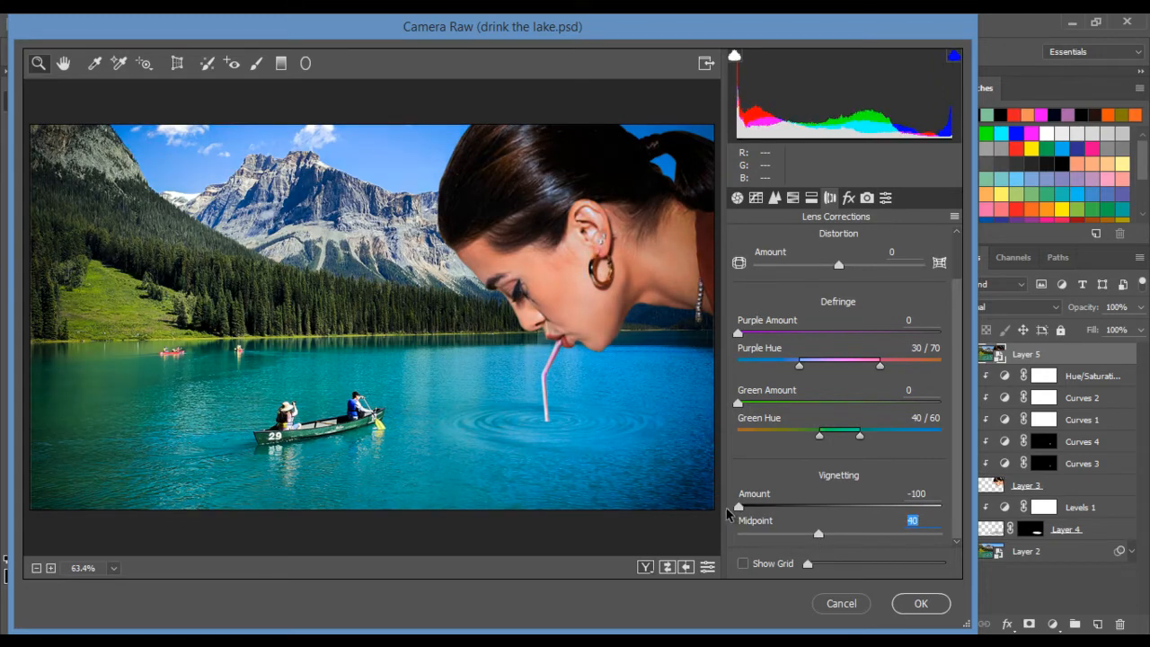
Step: Apply the Camera Raw filter, add an empty layer above Layer 5, and set the Brush to 10% opacity and 100% flow
left_click(909, 601)
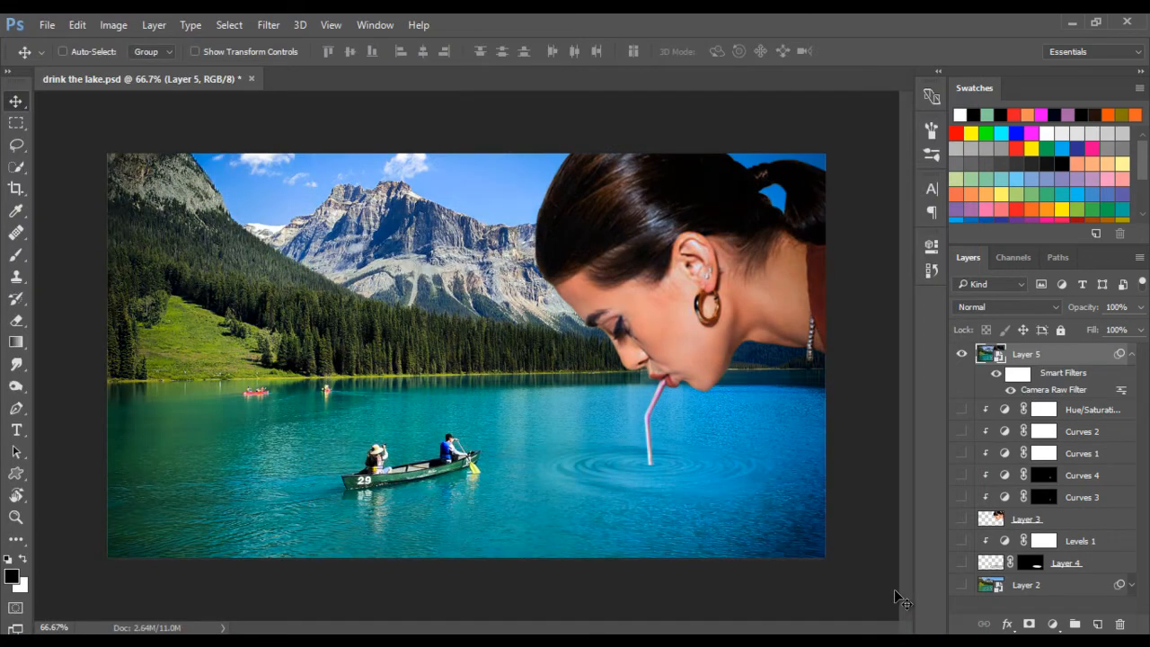
left_click(1096, 624)
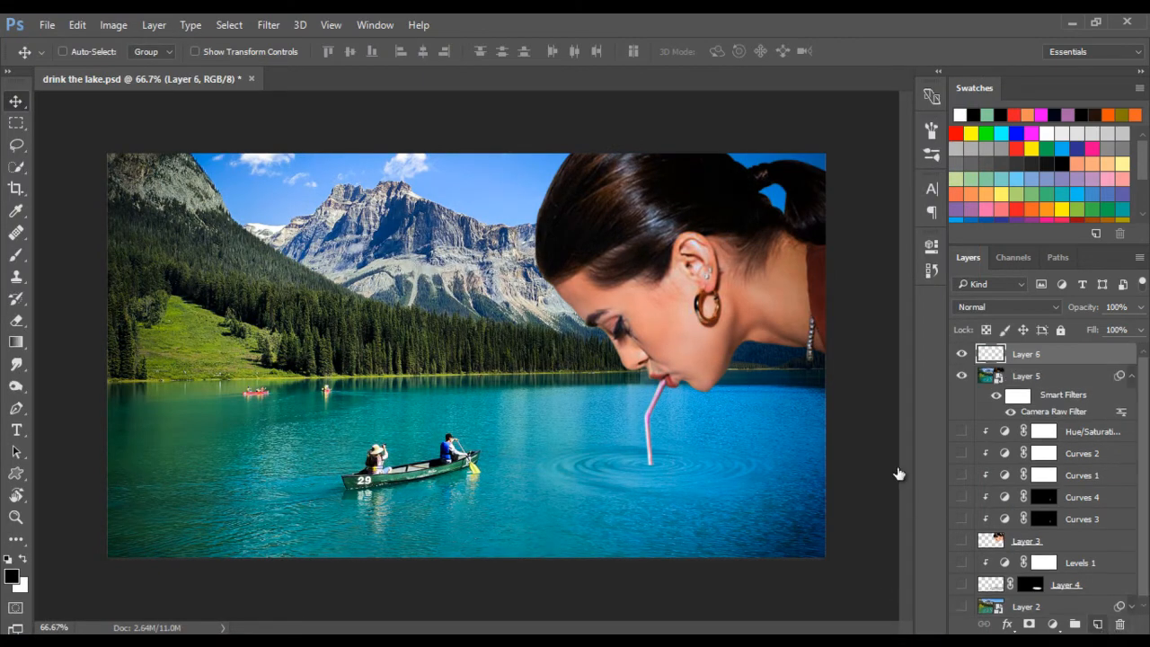
key("b")
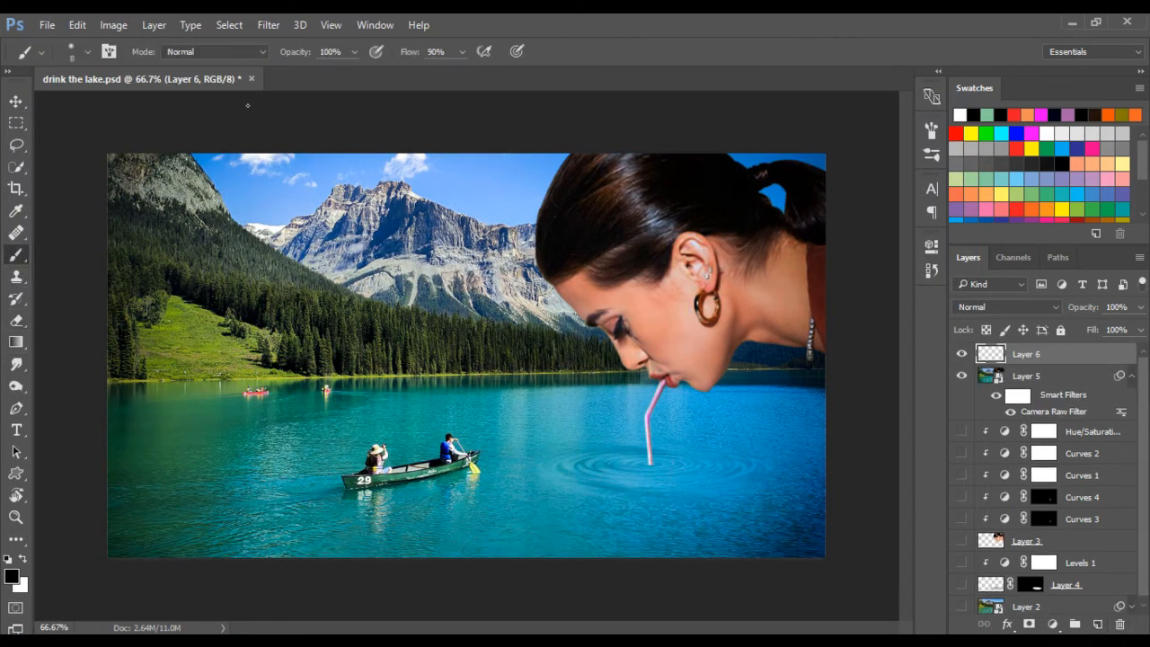
left_click(462, 51)
left_click_drag(466, 72, 494, 80)
left_click(353, 52)
left_click_drag(357, 72, 283, 75)
Step: Paint a faint soft black shadow on Layer 6 across the water, extending from the straw's base toward the image's right edge
key("bracketright")
key("bracketright")
key("bracketright")
key("bracketright")
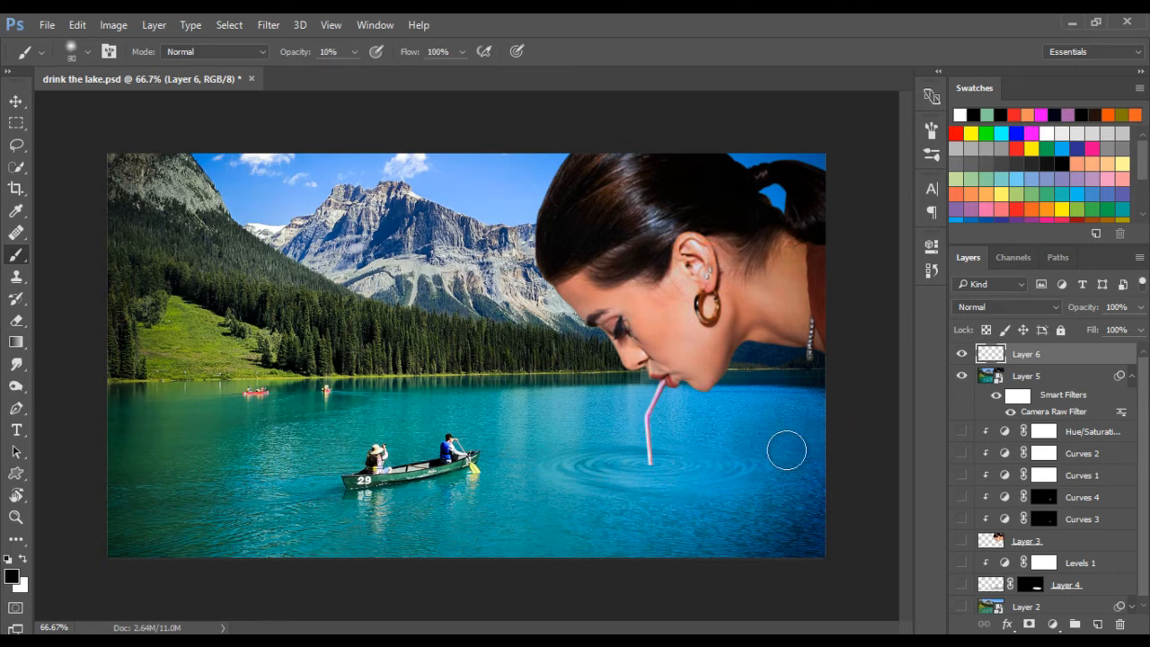
mouse_move(786, 450)
left_mouse_down()
mouse_move(752, 453)
mouse_move(819, 453)
mouse_move(737, 458)
mouse_move(775, 469)
left_mouse_up()
key("bracketleft")
key("bracketleft")
key("bracketleft")
key("bracketleft")
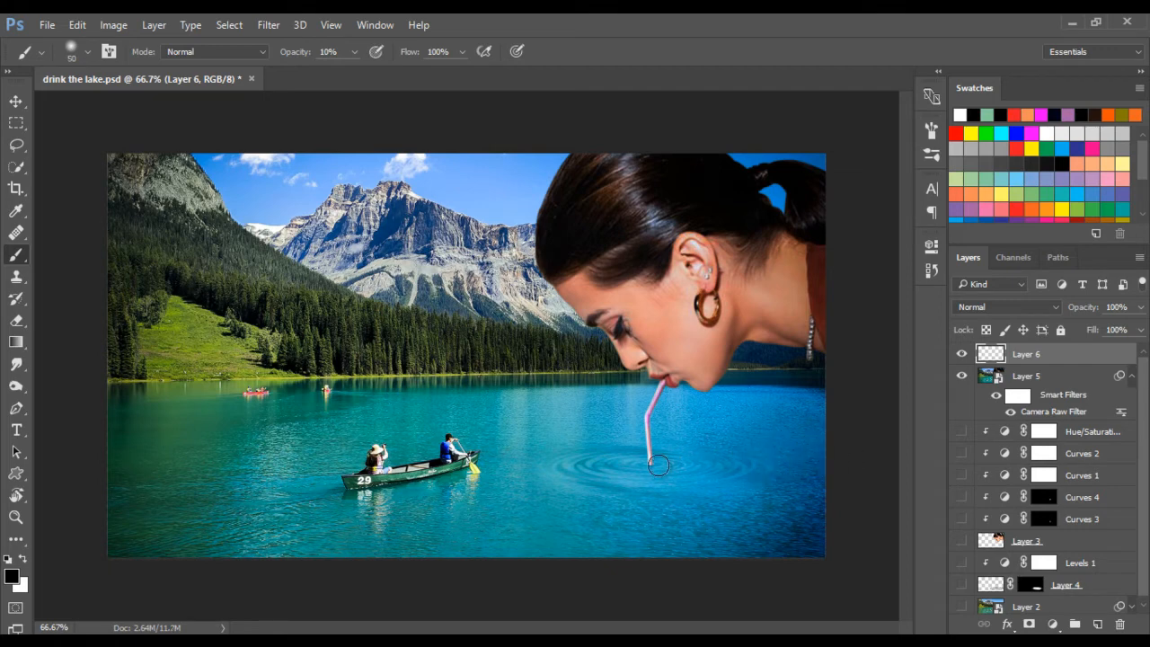
key("bracketleft")
key("bracketleft")
key("bracketleft")
left_click_drag(651, 464, 710, 464)
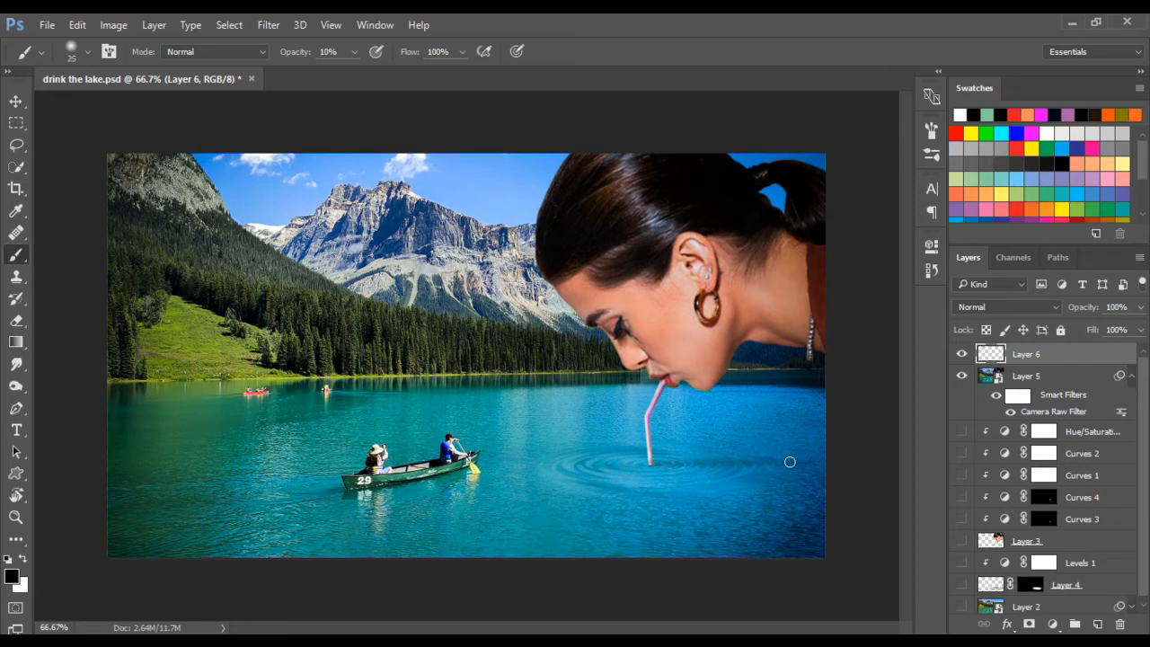
Step: Widen and deepen the straw's water shadow toward the right edge with larger soft brush strokes
key("bracketright")
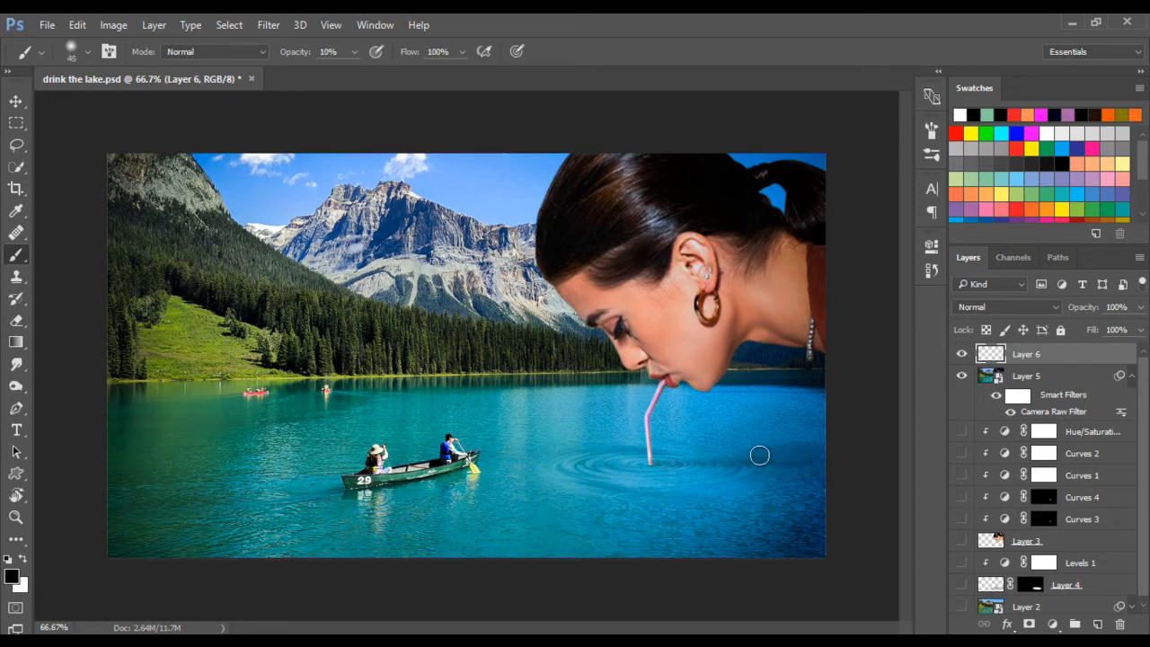
key("bracketright")
key("bracketright")
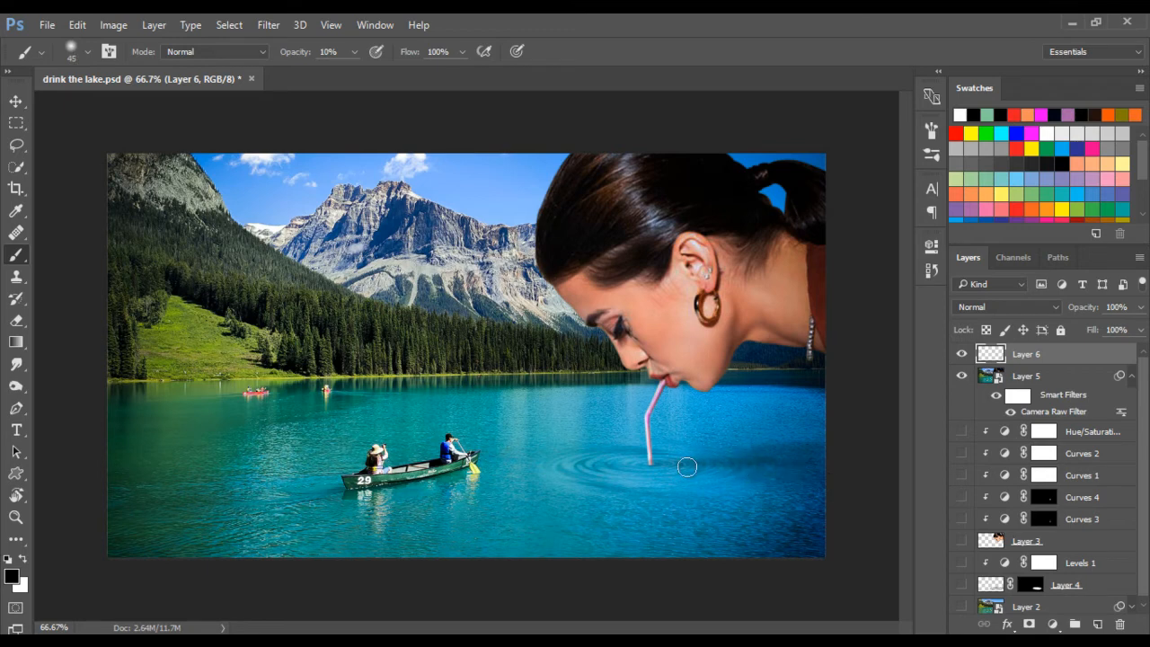
key("bracketright")
key("bracketright")
key("bracketright")
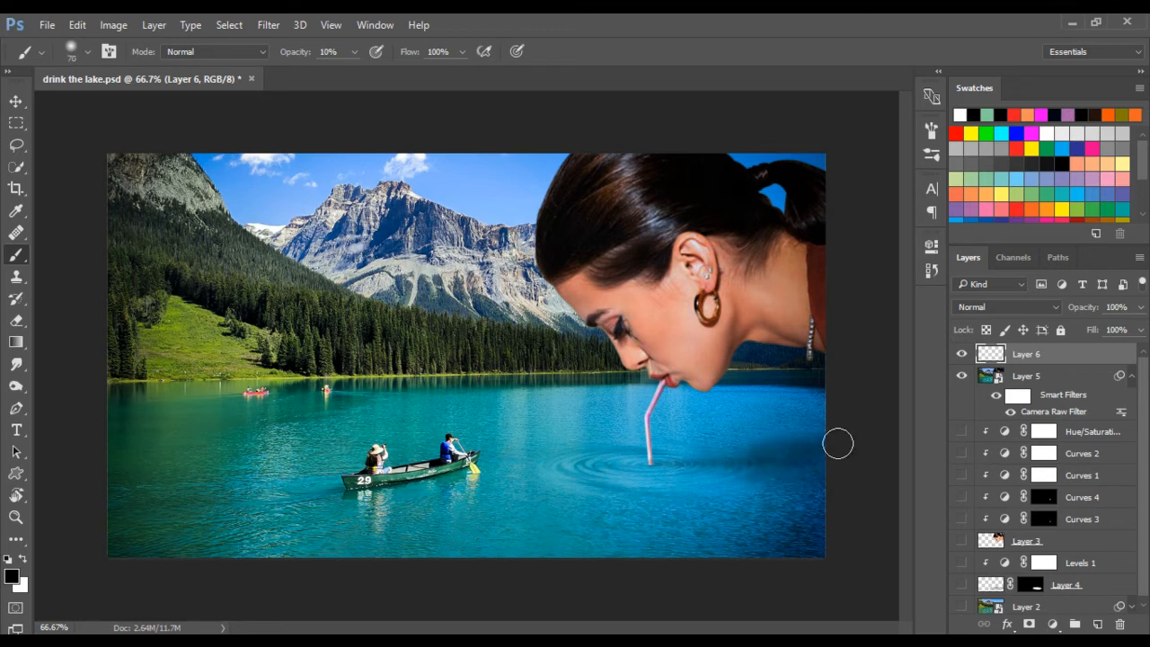
key("bracketleft")
key("bracketleft")
key("bracketleft")
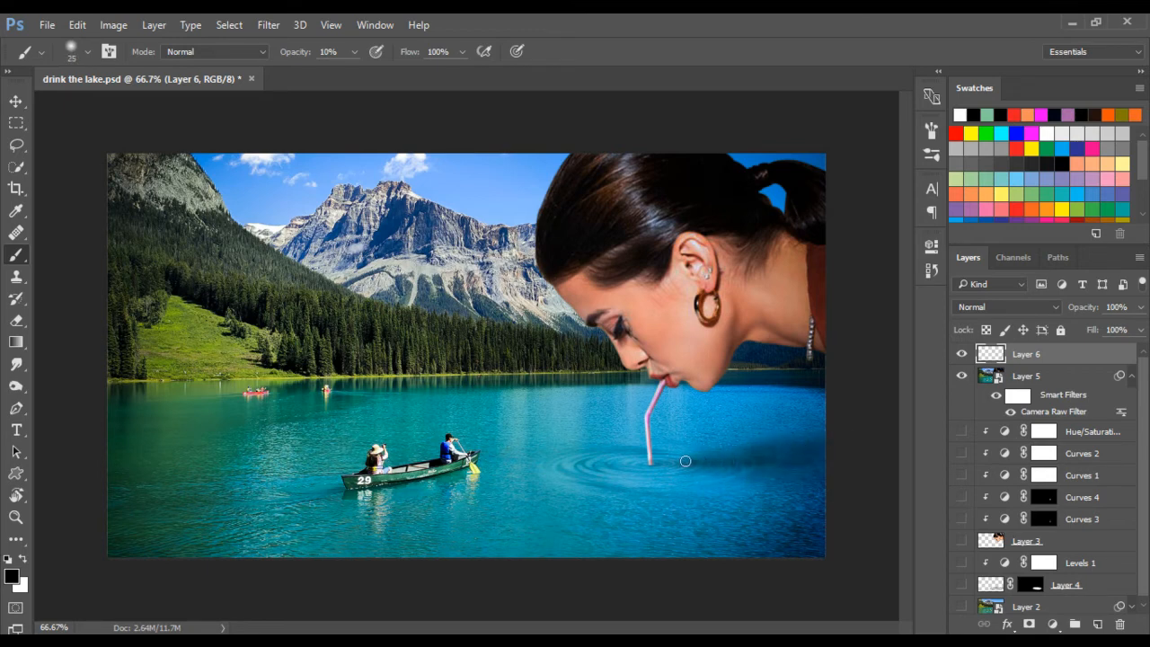
key("bracketright")
key("bracketright")
key("bracketright")
Step: Soften the painted shadow on Layer 6 with a Gaussian Blur of about 4.2 pixels
left_click(268, 24)
mouse_move(467, 207)
left_click(534, 274)
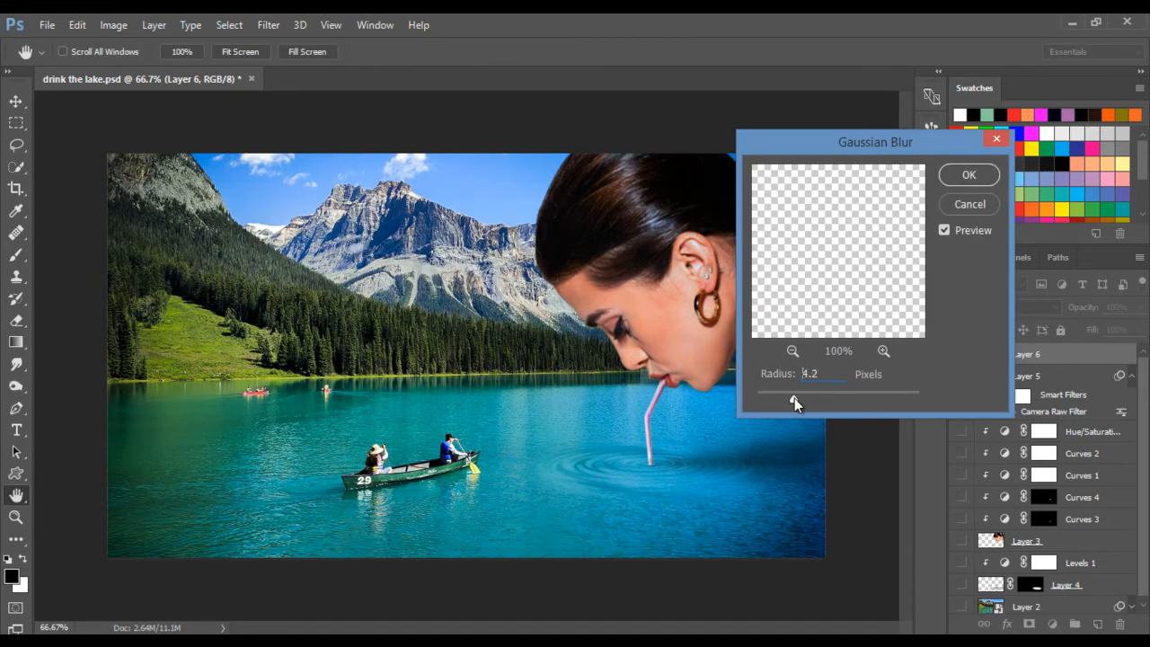
left_click(968, 175)
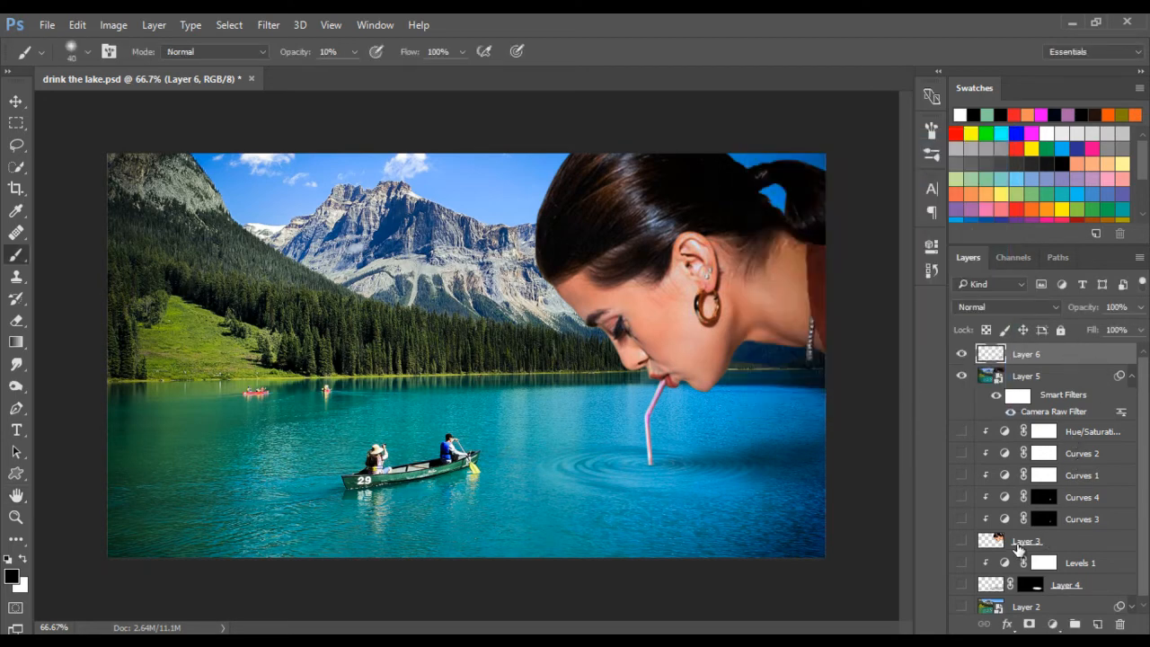
Step: Add a Color Lookup adjustment layer above Layer 6 using the TealOrangePlusContrast.3DL look
left_click(1051, 624)
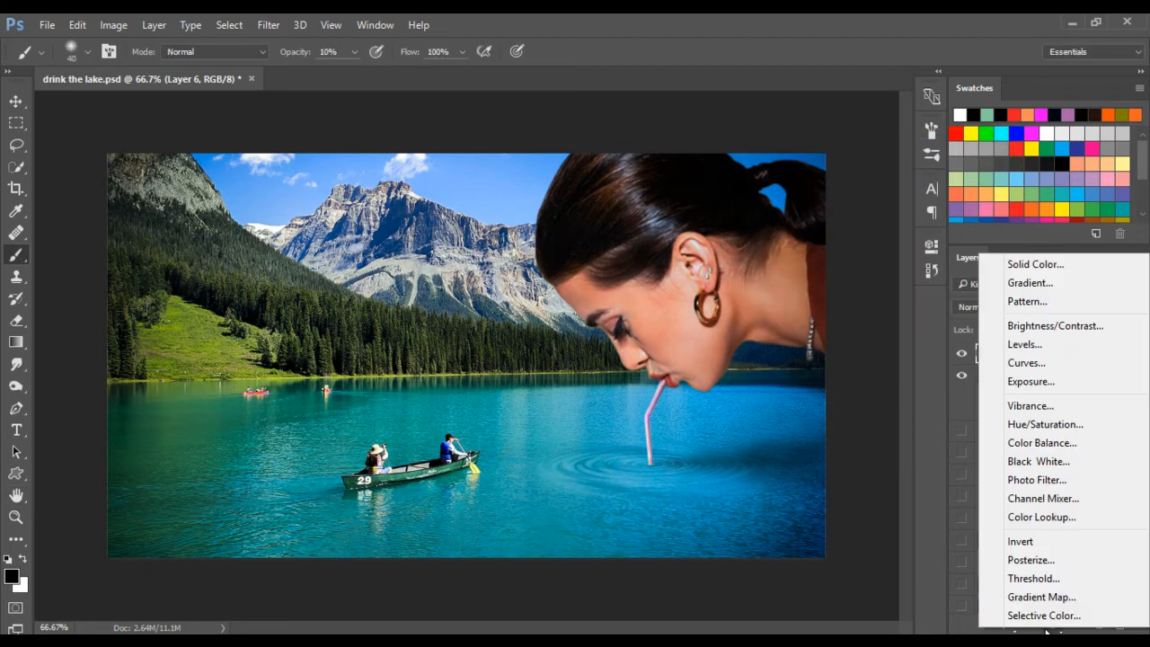
left_click(1062, 517)
left_click(807, 292)
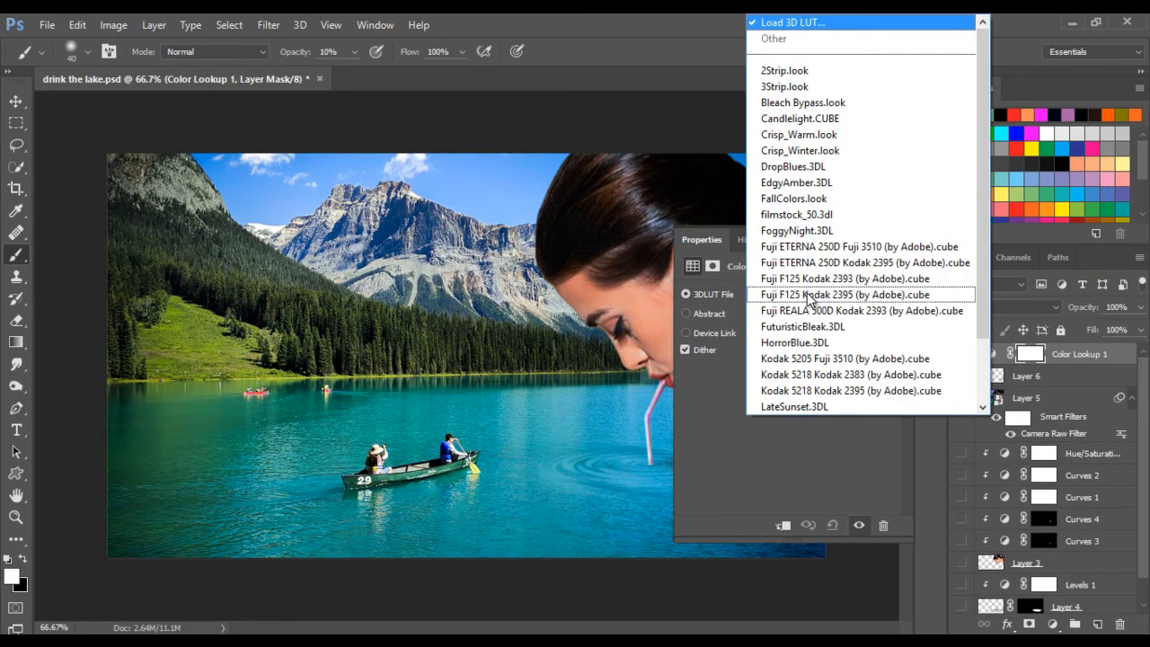
scroll(796, 219, "down", 2)
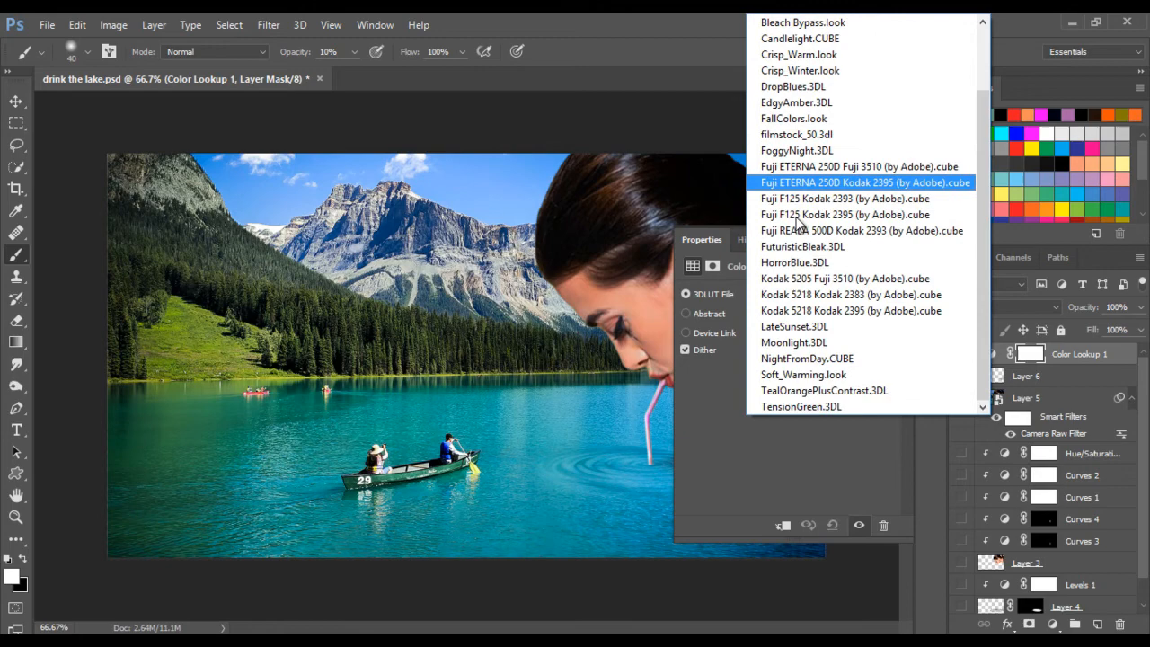
left_click(814, 390)
left_click(882, 241)
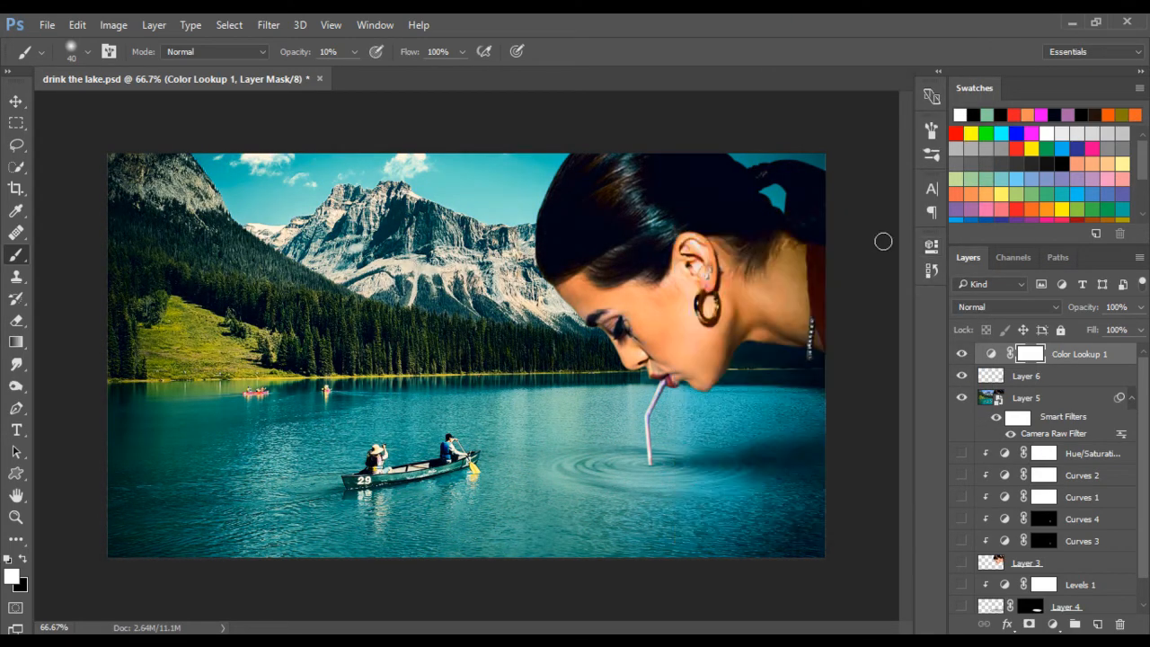
Step: Lower the opacity of the Color Lookup 1 layer to 30%
left_click_drag(1140, 307, 1080, 333)
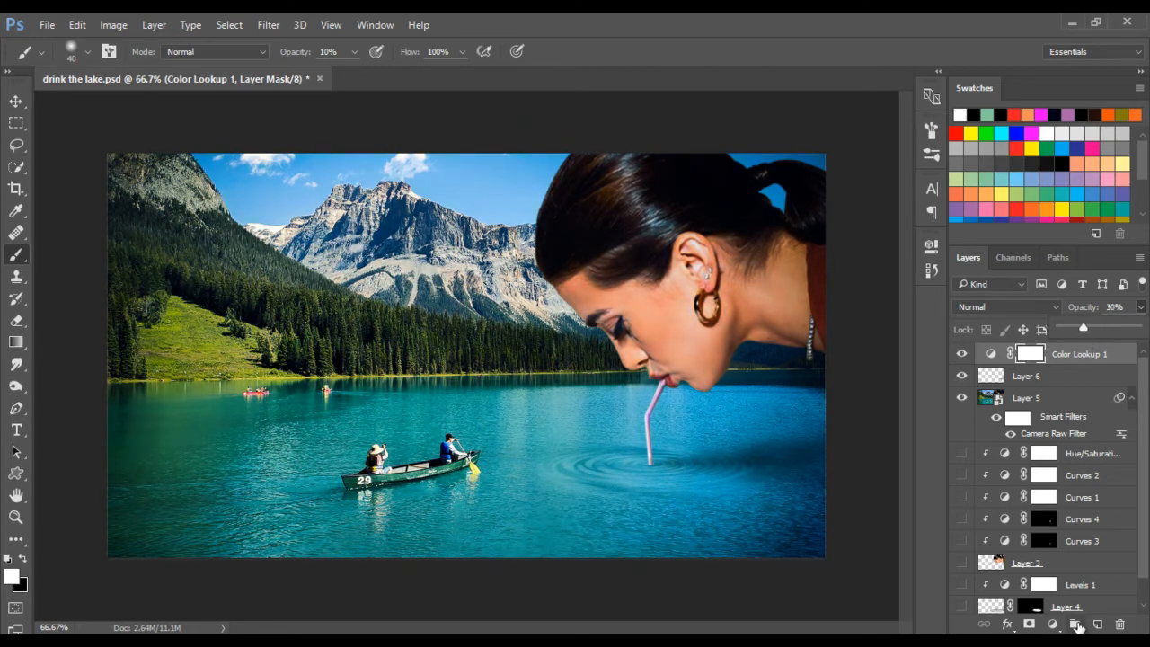
left_click_drag(1083, 328, 1081, 327)
left_click(1104, 311)
left_click(1139, 307)
Step: Add a second Color Lookup adjustment layer using the LateSunset.3DL look
left_click(1052, 624)
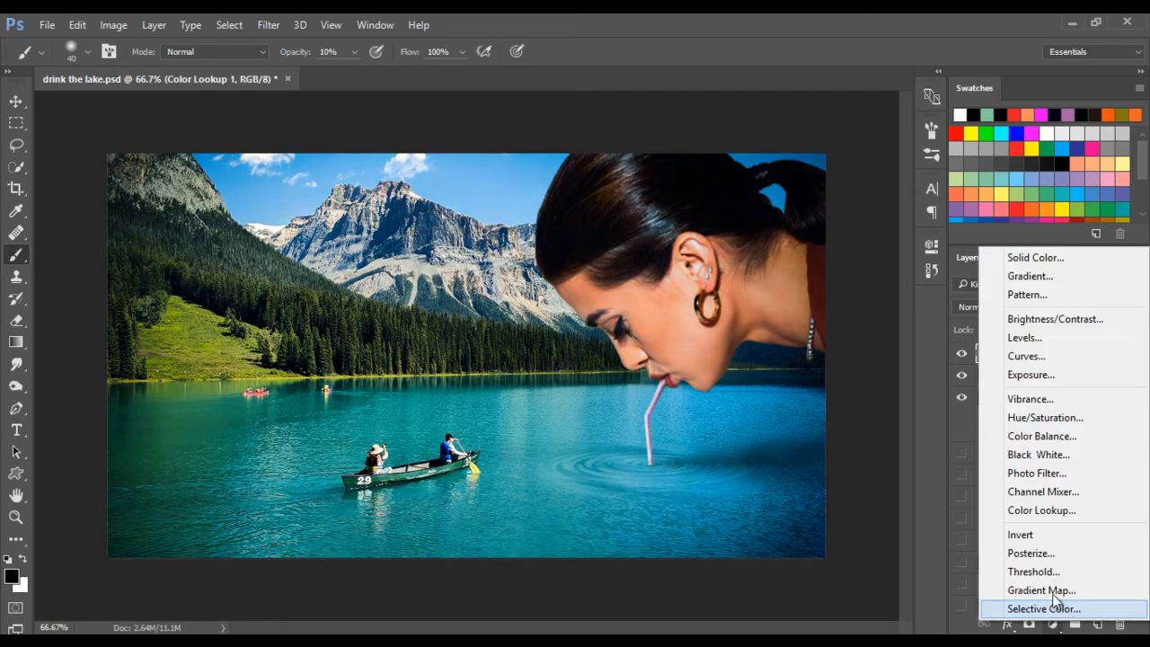
left_click(1058, 510)
left_click(825, 300)
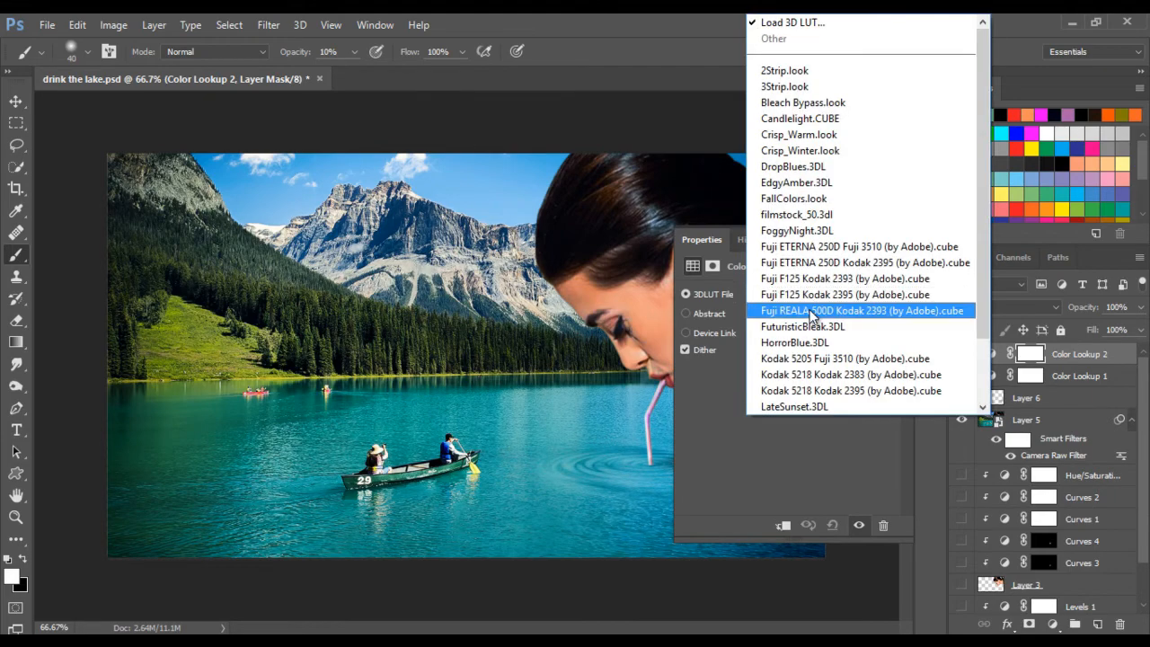
left_click(794, 406)
left_click(931, 269)
Step: Lower the opacity of the Color Lookup 2 layer to 30%
left_click(1140, 306)
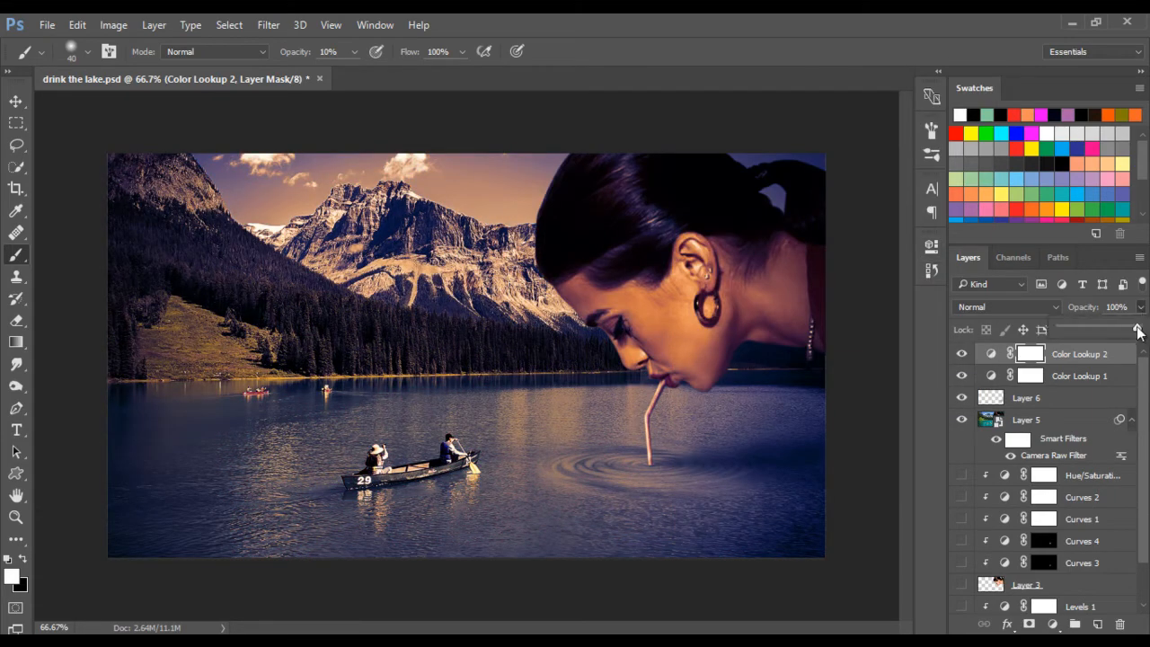
left_click_drag(1138, 328, 1070, 331)
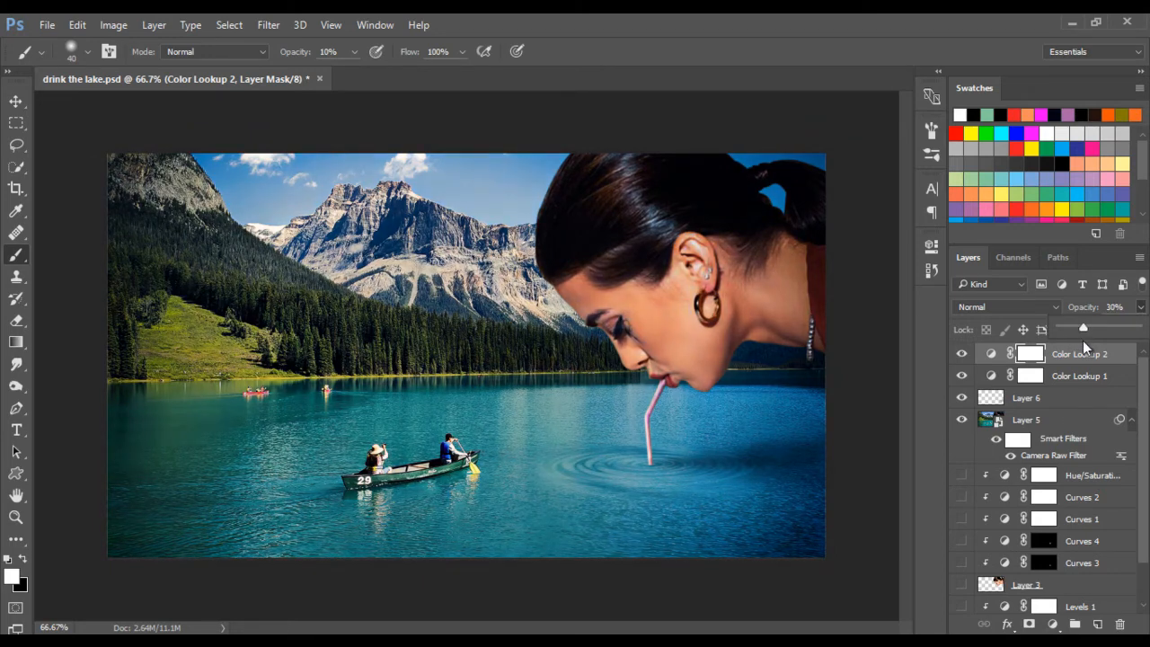
left_click(1120, 355)
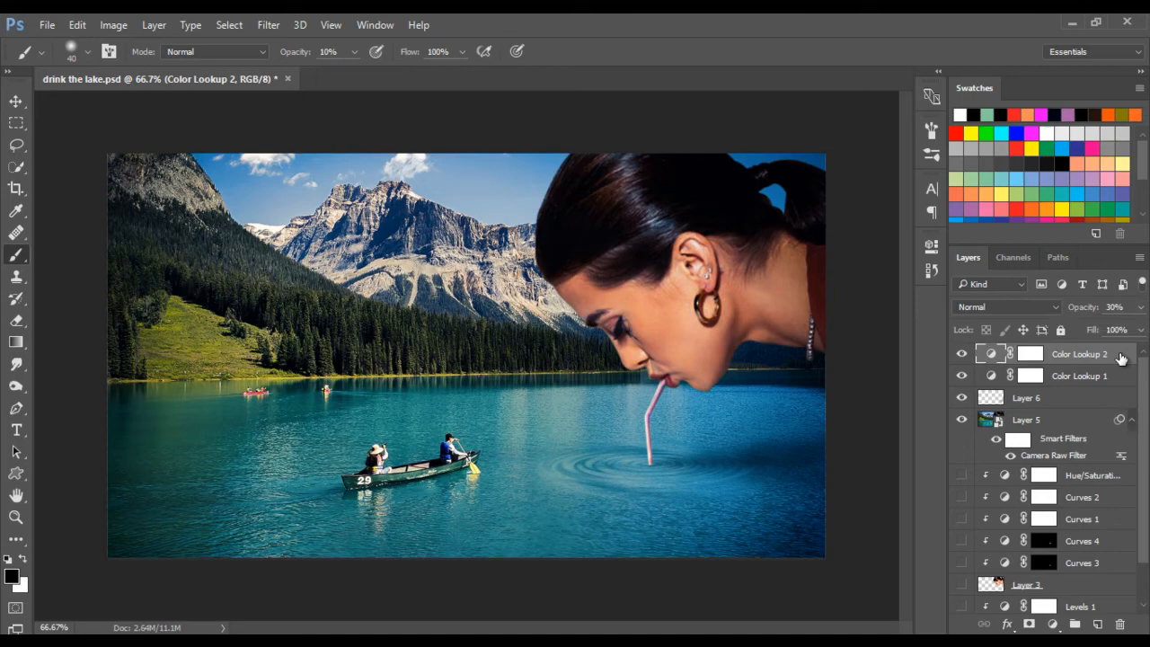
Step: Add a Brightness/Contrast adjustment layer above Color Lookup 2 and set Brightness to 15 and Contrast to 30
left_click(1053, 623)
left_click(1074, 362)
left_click_drag(776, 243, 188, 171)
left_click_drag(197, 262, 206, 264)
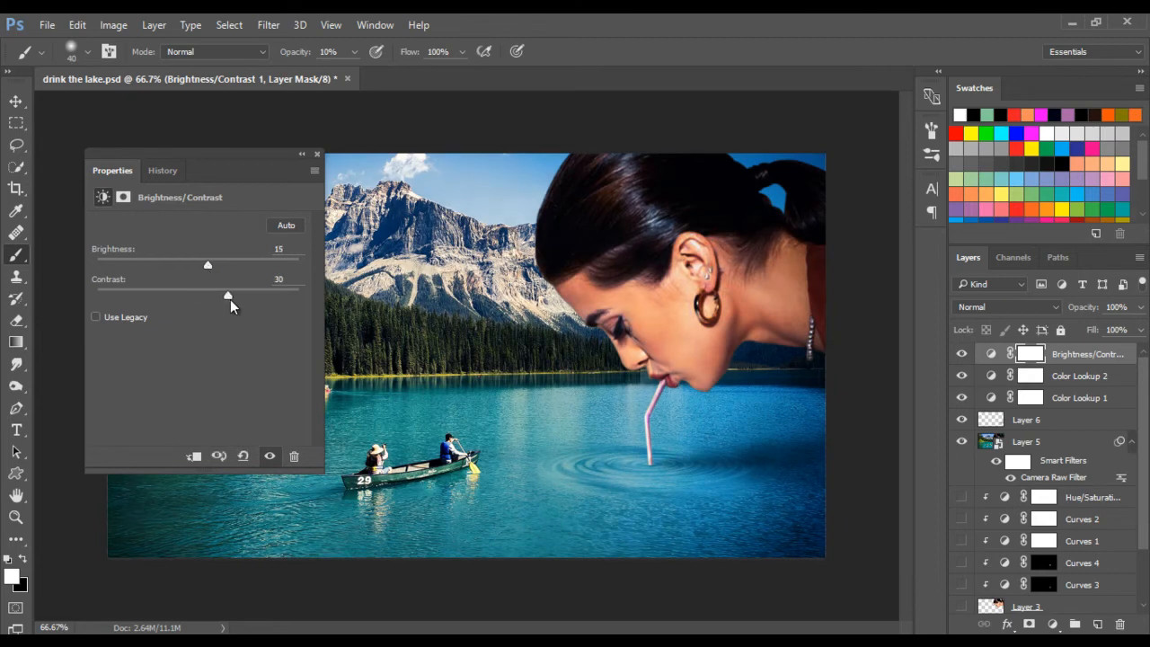
Step: Try a Contrast of -50 on the Brightness/Contrast layer with Brightness at 36 and 20
left_click_drag(230, 299, 61, 327)
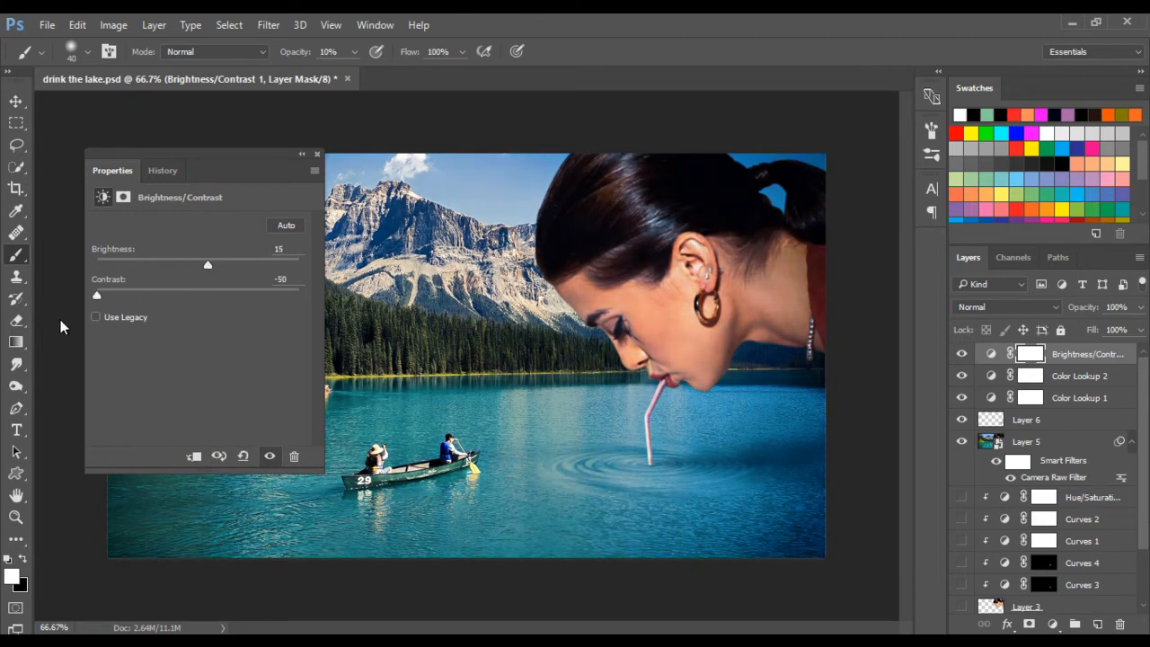
left_click_drag(236, 172, 234, 245)
left_click_drag(201, 335, 215, 353)
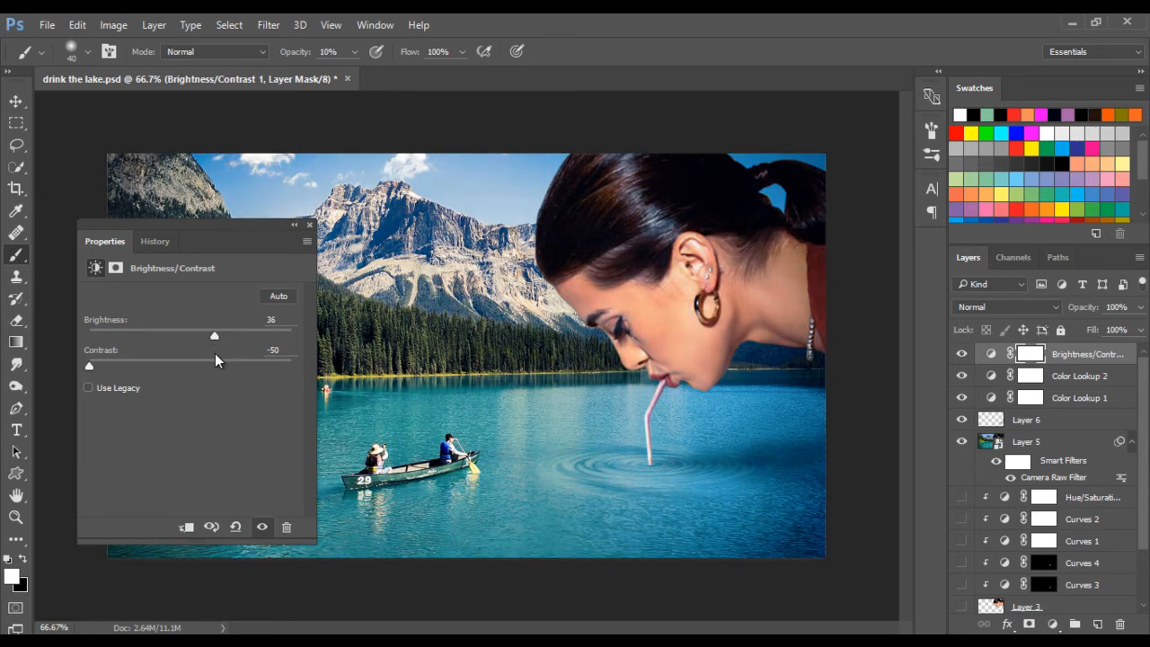
type("30")
left_click_drag(218, 241, 211, 273)
left_click_drag(198, 366, 196, 368)
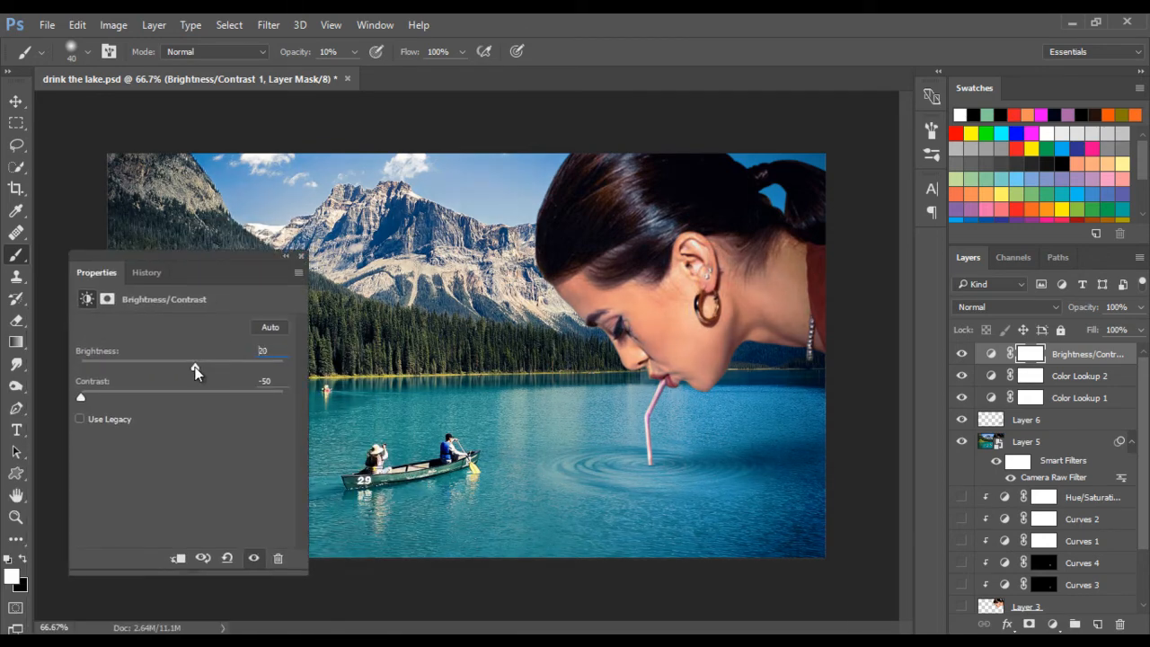
Step: Reset Brightness and Contrast to 0 and fine-tune the Brightness/Contrast adjustment
left_click_drag(283, 353, 220, 350)
type("0")
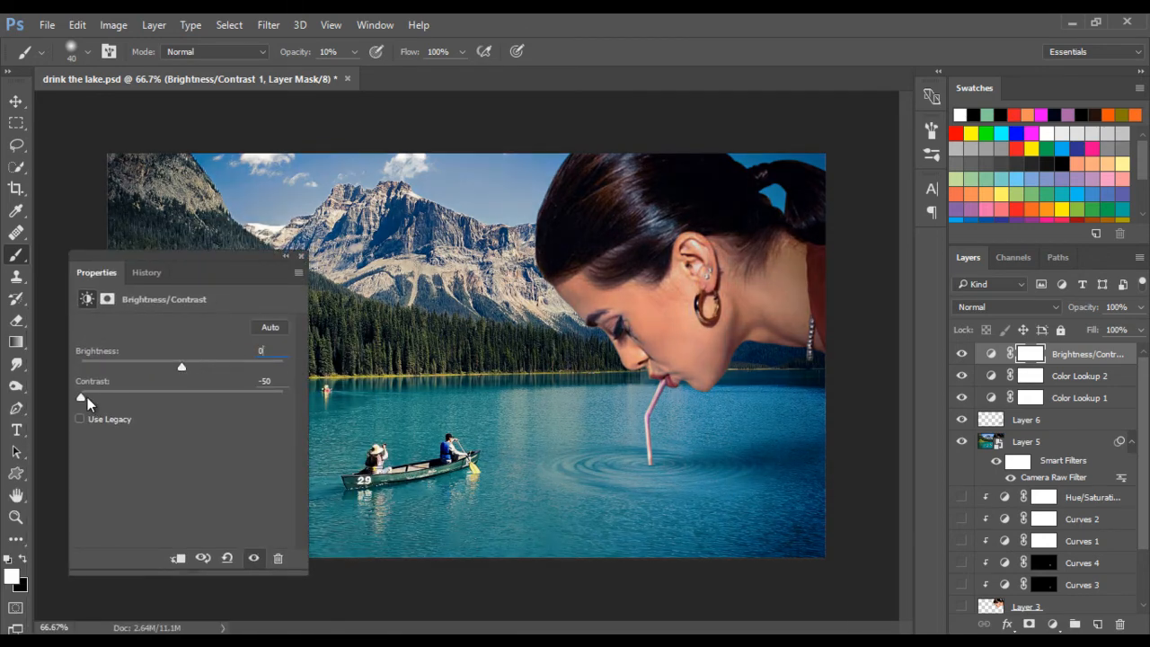
left_click_drag(85, 397, 180, 414)
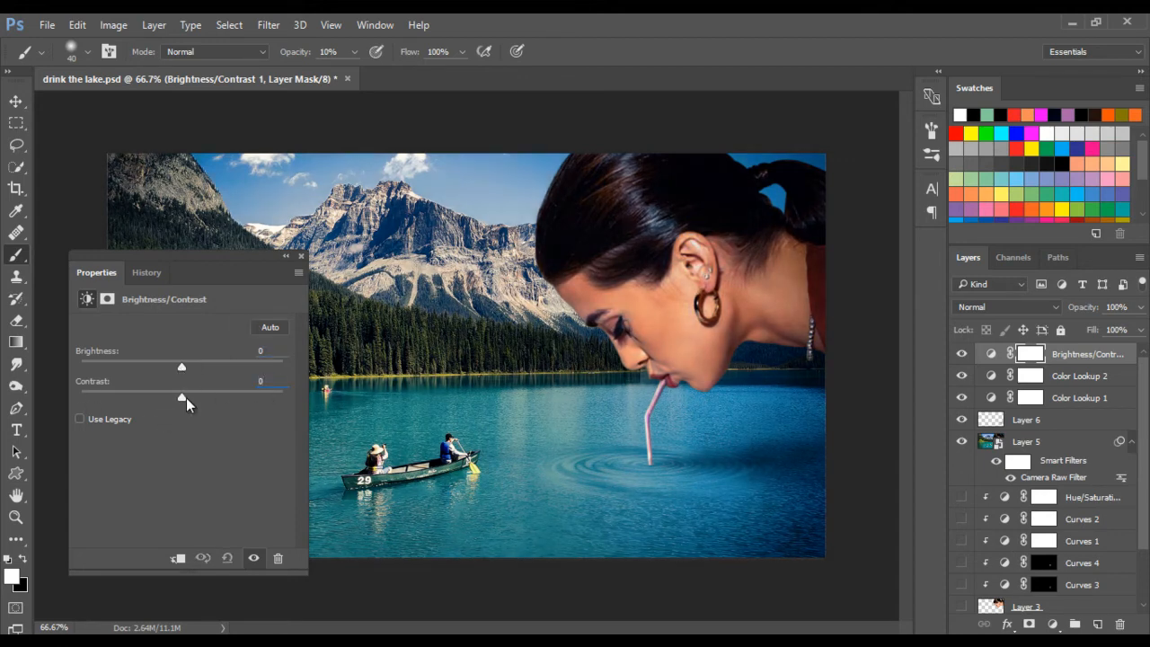
left_click_drag(174, 399, 189, 368)
left_click_drag(272, 272, 931, 249)
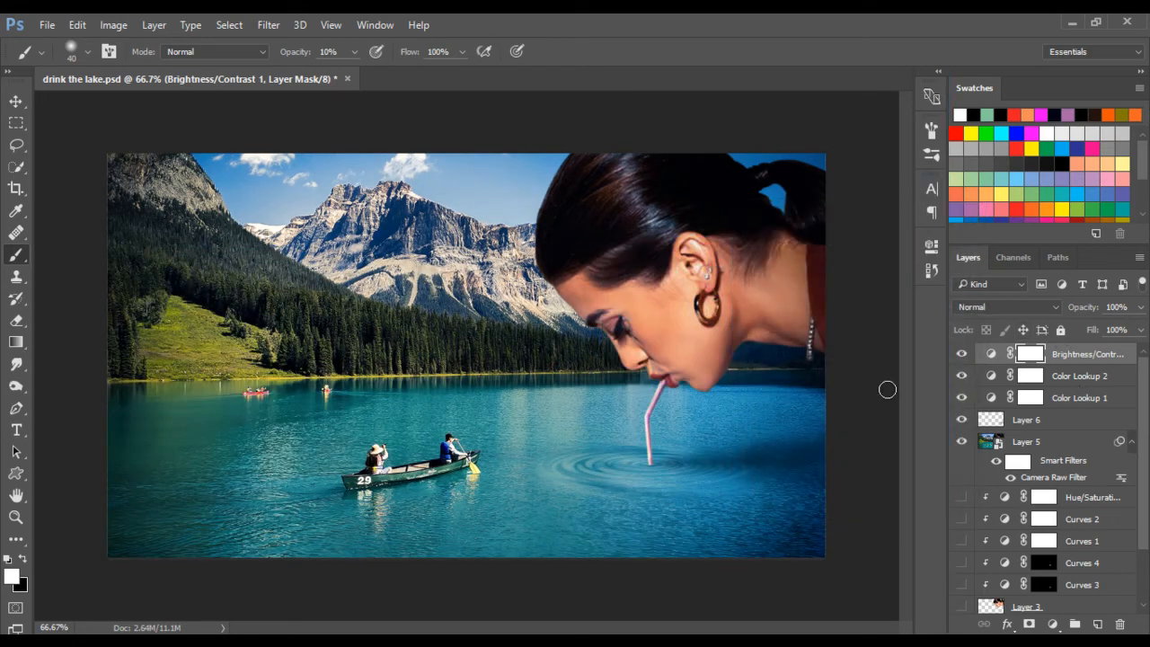
Step: Set the foreground colour to black and add a Gradient Fill layer with the Color to Transparent gradient above the Brightness/Contrast layer
left_click(985, 490, "alt")
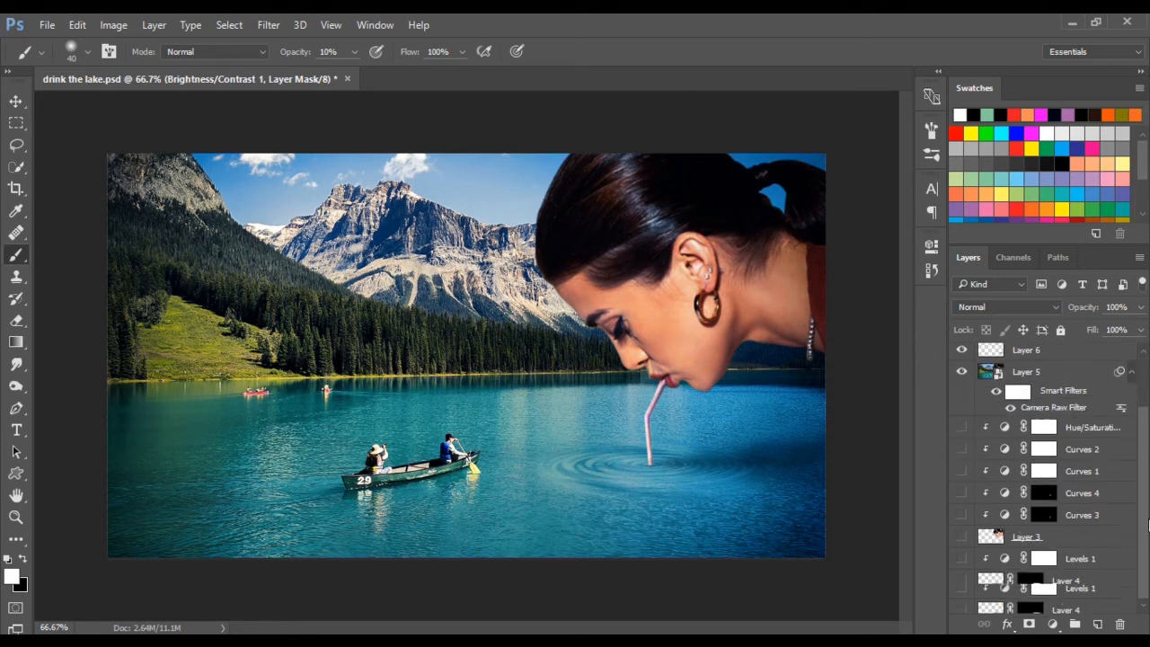
left_click(1052, 623)
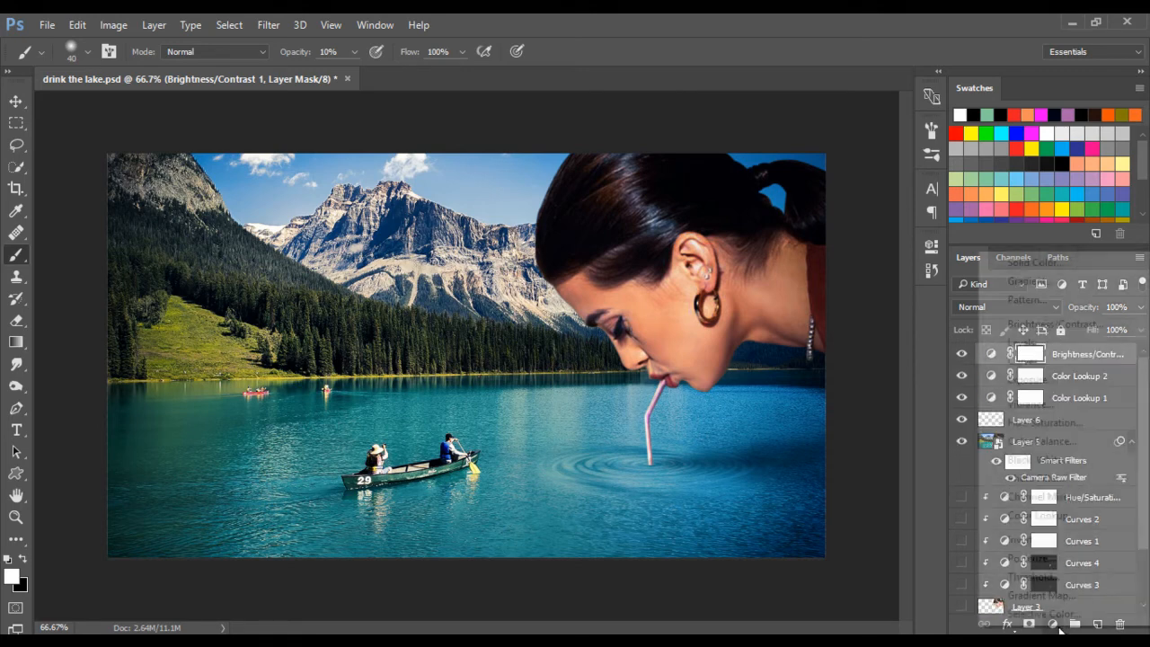
left_click(8, 561)
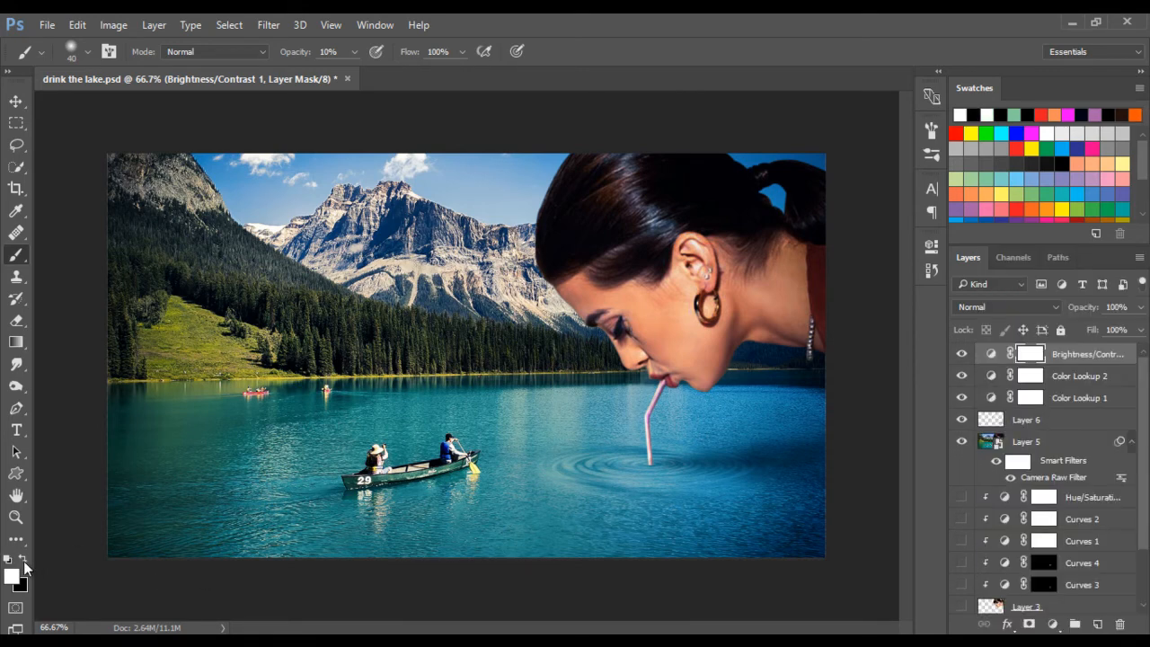
left_click(7, 561)
left_click(1053, 623)
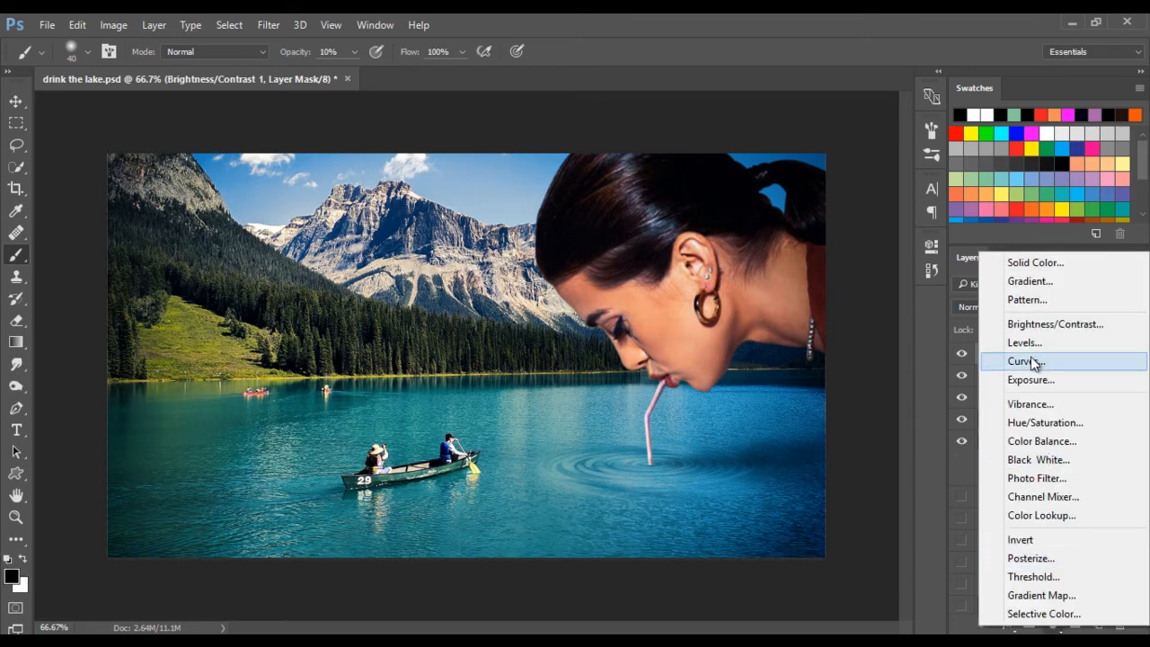
left_click(1030, 281)
left_click(889, 171)
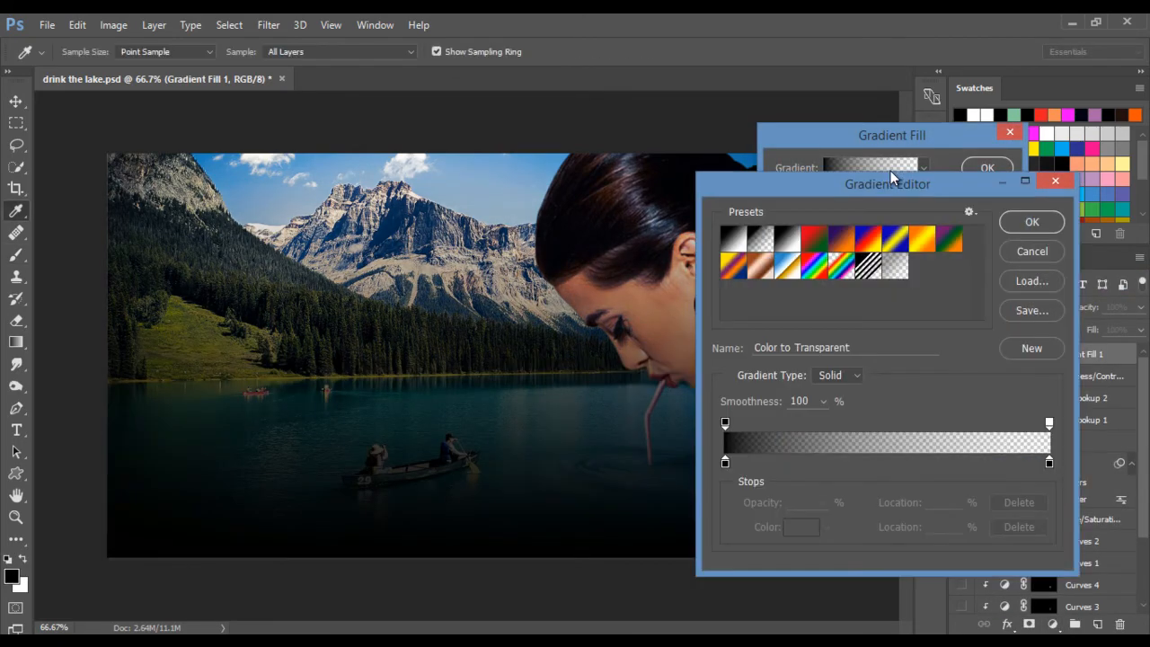
left_click(1031, 222)
left_click(989, 168)
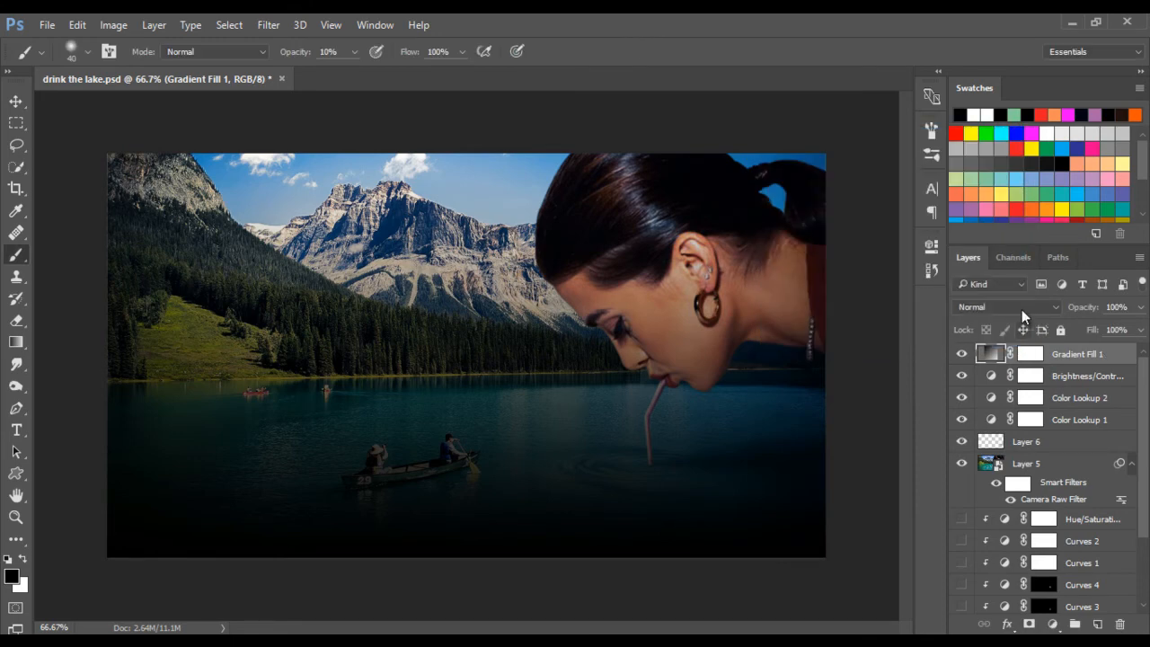
Step: Set the Gradient Fill 1 layer's blend mode to Multiply and its opacity to 20%
left_click(1021, 309)
left_click(1015, 365)
left_click(1139, 307)
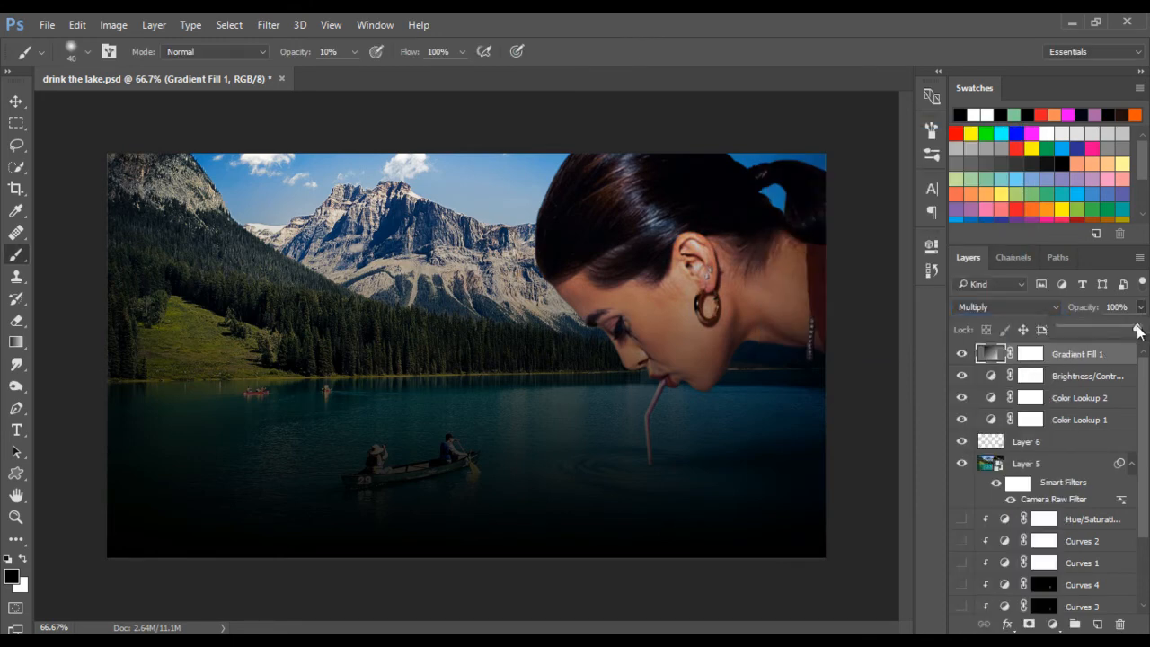
left_click_drag(1137, 330, 1025, 308)
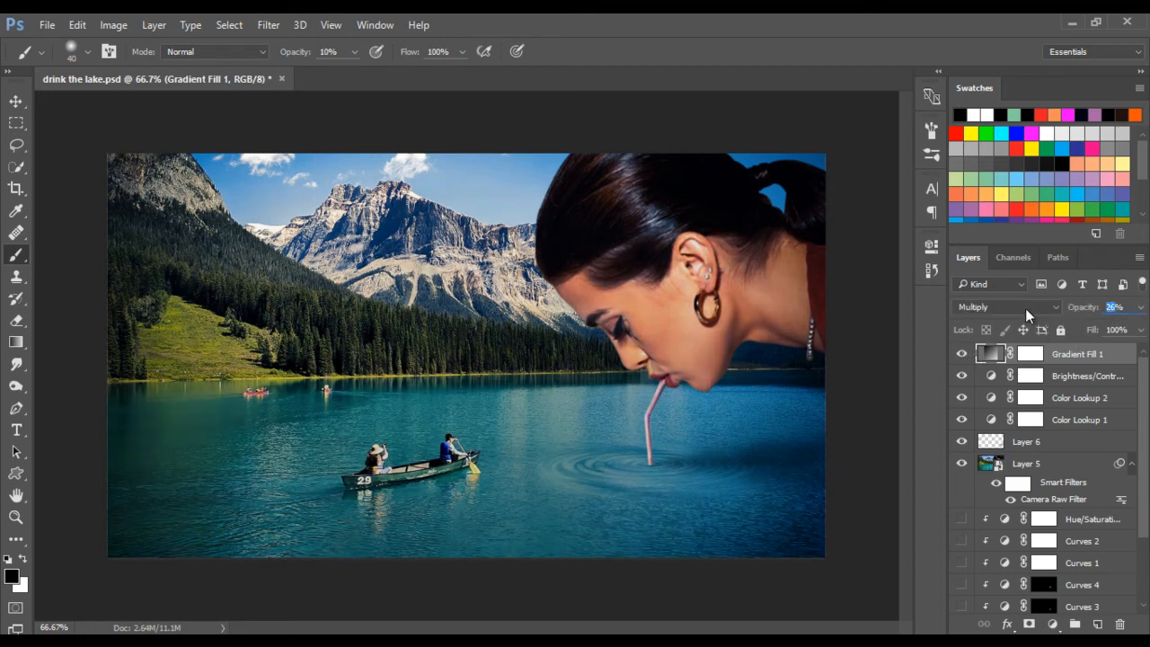
type("20")
key("Return")
Step: Paint black over the woman's face on the Gradient Fill 1 mask using an 80 px brush at 100% opacity and 31% flow
left_click(1030, 353)
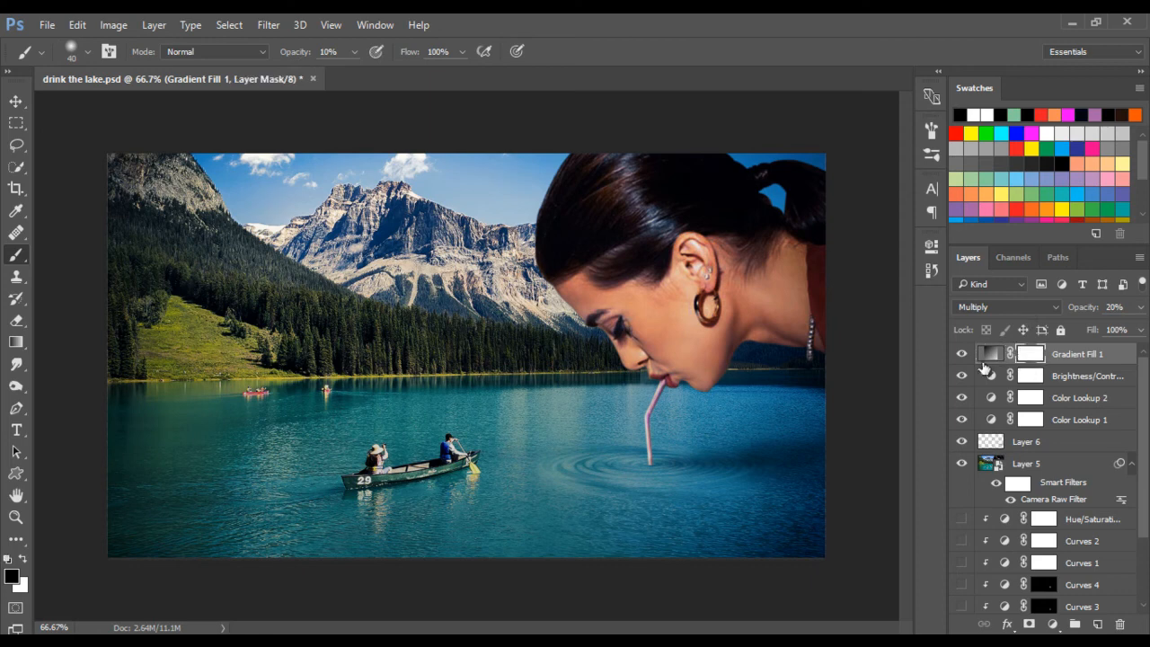
left_click(961, 355)
left_click(960, 355)
mouse_move(354, 52)
left_mouse_down()
mouse_move(447, 81)
mouse_move(408, 76)
left_mouse_up()
left_click(461, 51)
key("bracketright")
key("bracketright")
key("bracketright")
key("bracketright")
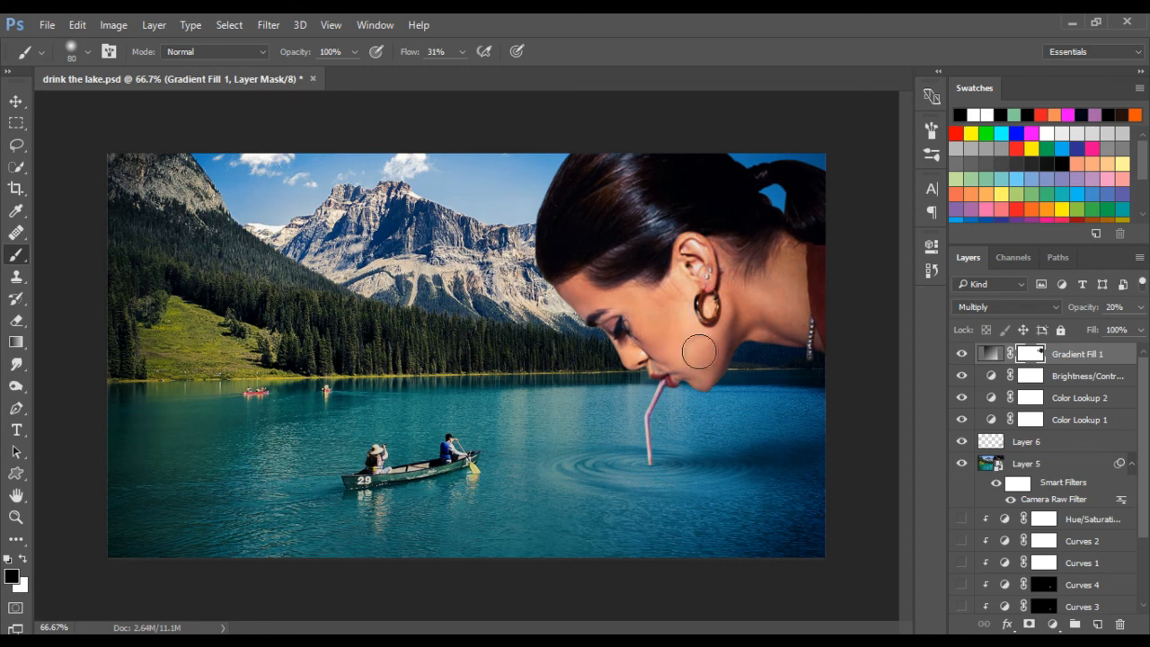
mouse_move(673, 363)
left_mouse_down()
mouse_move(612, 335)
mouse_move(644, 385)
mouse_move(670, 368)
left_mouse_up()
Step: Continue masking Gradient Fill 1 around the woman's face and across the upper sky and her hair, adjusting the brush size as needed
key("bracketleft")
key("bracketleft")
key("bracketleft")
key("bracketleft")
key("bracketleft")
key("bracketright")
key("bracketright")
key("bracketright")
key("bracketright")
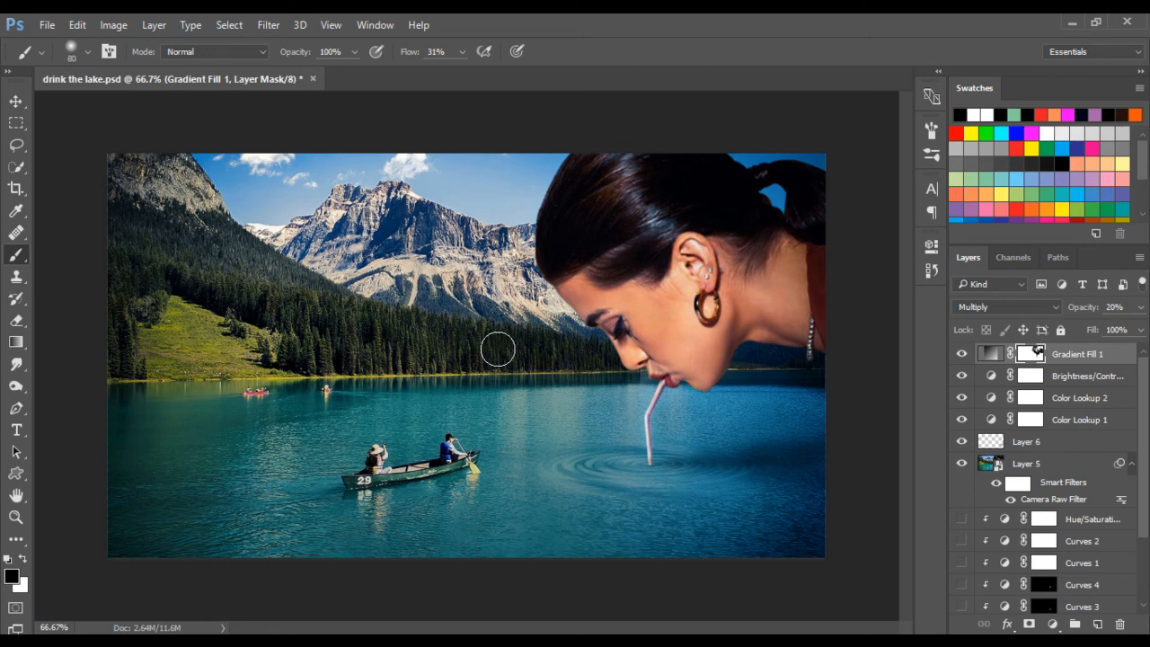
mouse_move(399, 159)
left_mouse_down()
mouse_move(274, 256)
mouse_move(532, 158)
mouse_move(776, 147)
mouse_move(759, 160)
left_mouse_up()
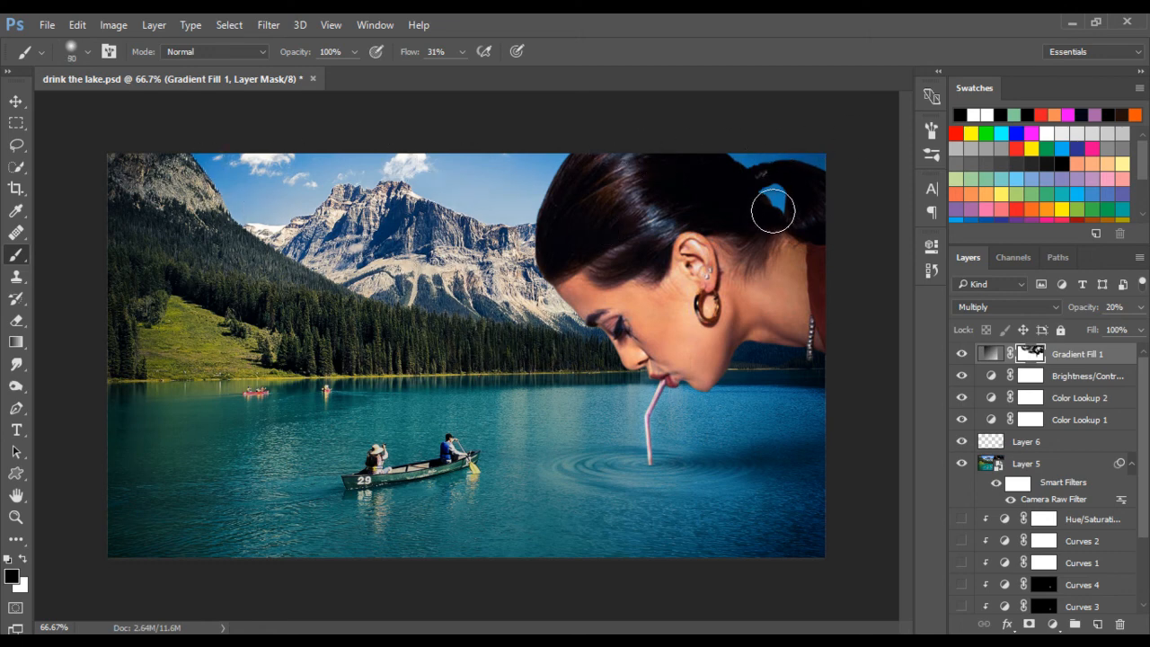
Step: Enlarge the brush to 200 px and mask Gradient Fill 1 off the whole upper band of sky, mountains and hair
key("bracketright")
key("bracketright")
key("bracketright")
key("bracketright")
key("bracketright")
key("bracketright")
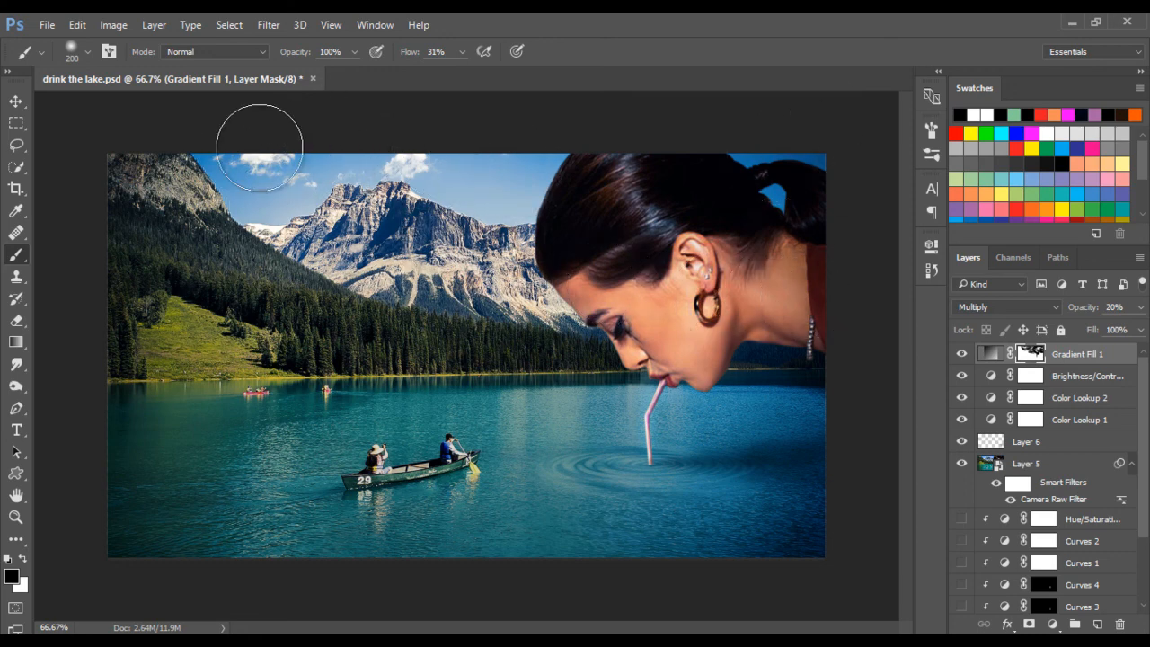
mouse_move(820, 159)
left_mouse_down()
mouse_move(417, 148)
mouse_move(721, 157)
mouse_move(326, 168)
left_mouse_up()
Step: Switch to the Move tool and stamp all visible layers into a new merged layer above Gradient Fill 1
left_click(10, 104)
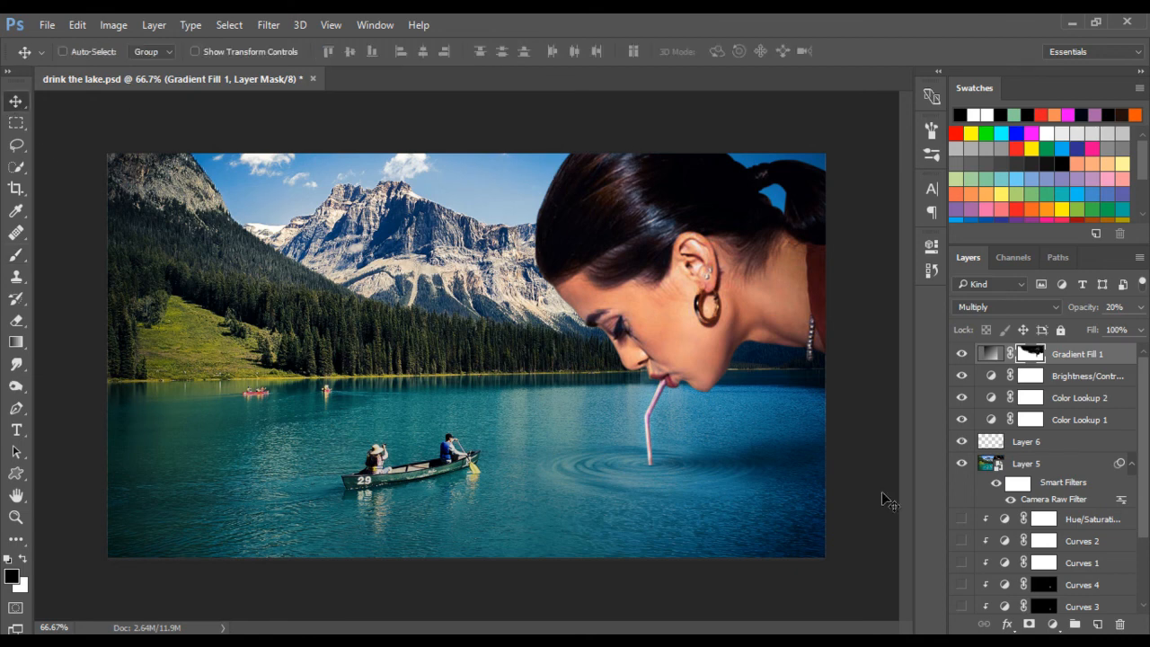
key("ctrl+shift+alt+e")
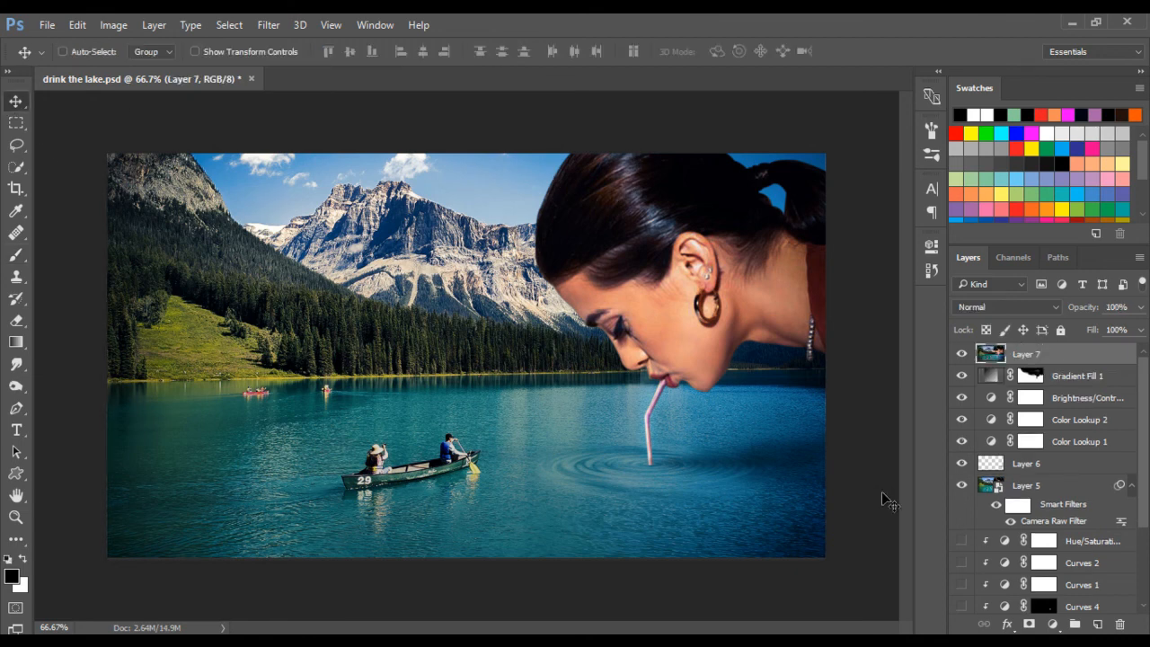